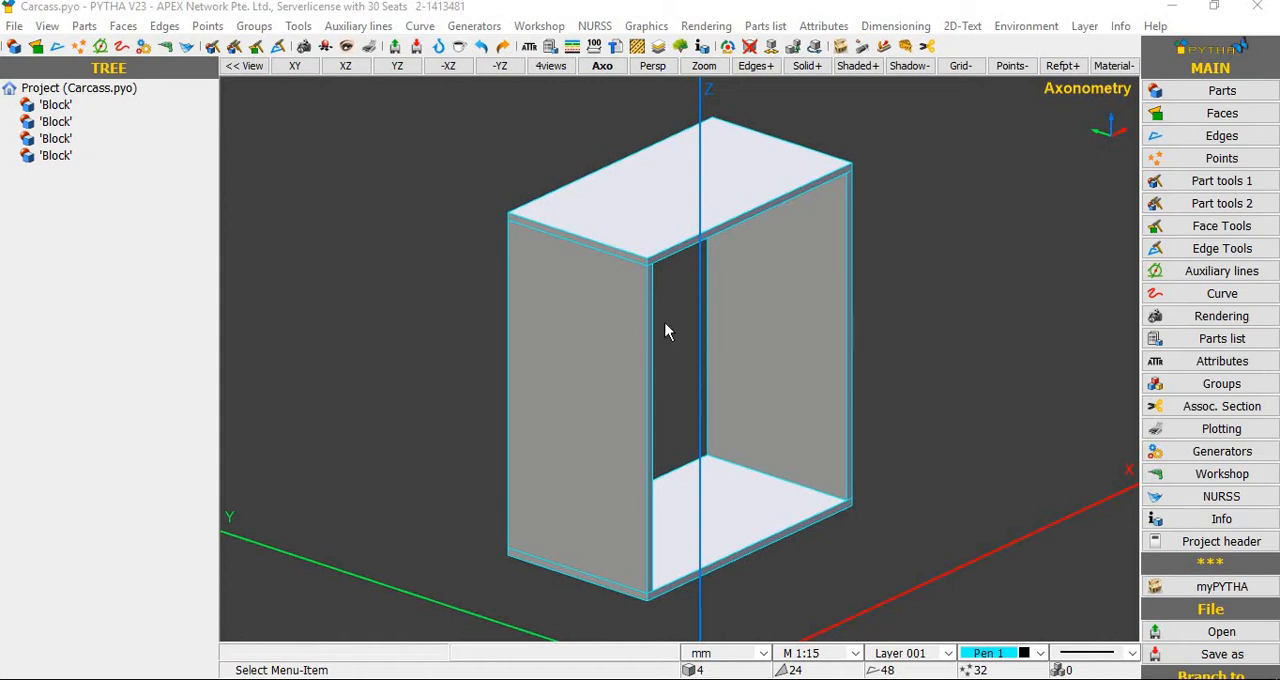
Step: Name the carcass's upper horizontal panel "Top"
{"action": "mouse_move", "coordinate": [695, 332]}
{"action": "middle_mouse_down"}
{"action": "mouse_move", "coordinate": [664, 319]}
{"action": "mouse_move", "coordinate": [704, 347]}
{"action": "middle_mouse_up"}
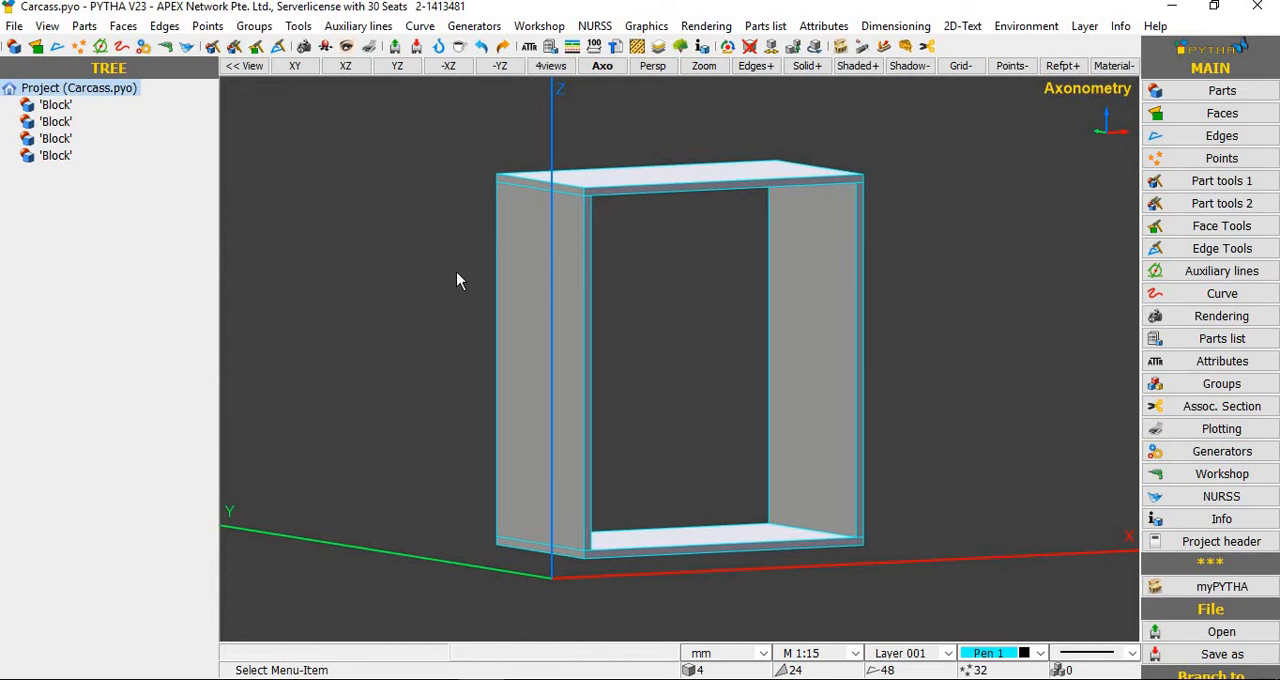
{"action": "middle_click_drag", "start_coordinate": [456, 271], "coordinate": [649, 480]}
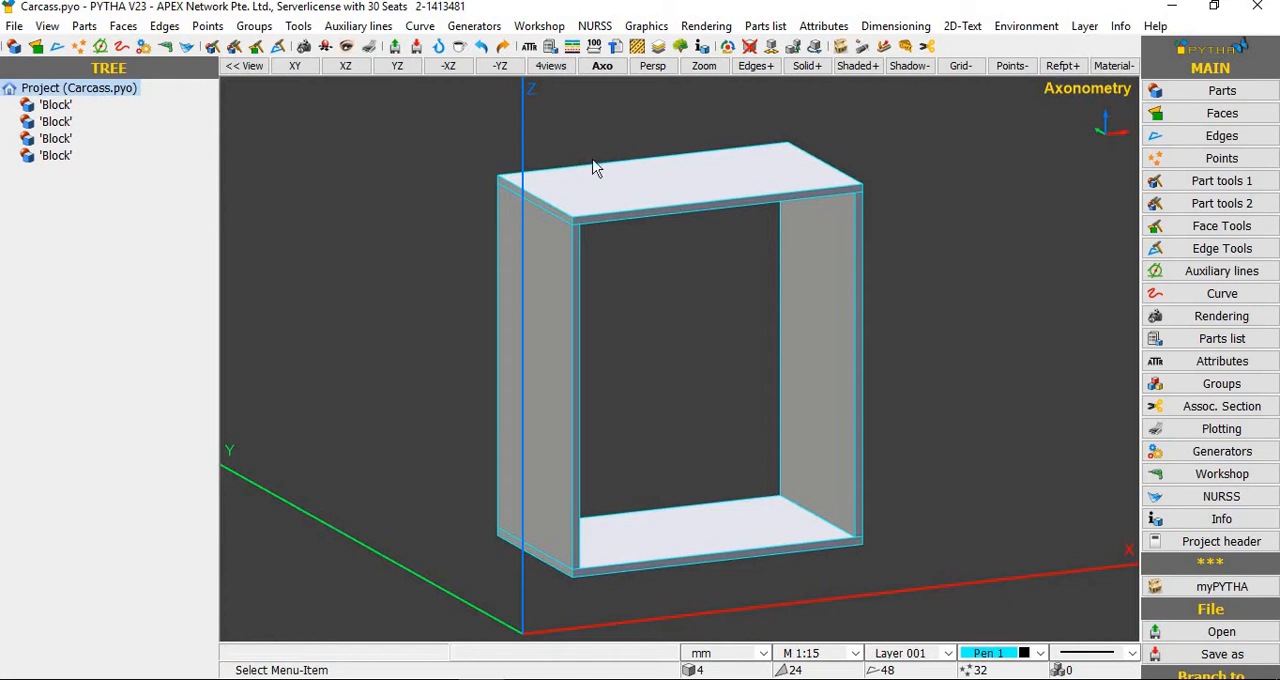
{"action": "double_click", "coordinate": [661, 181]}
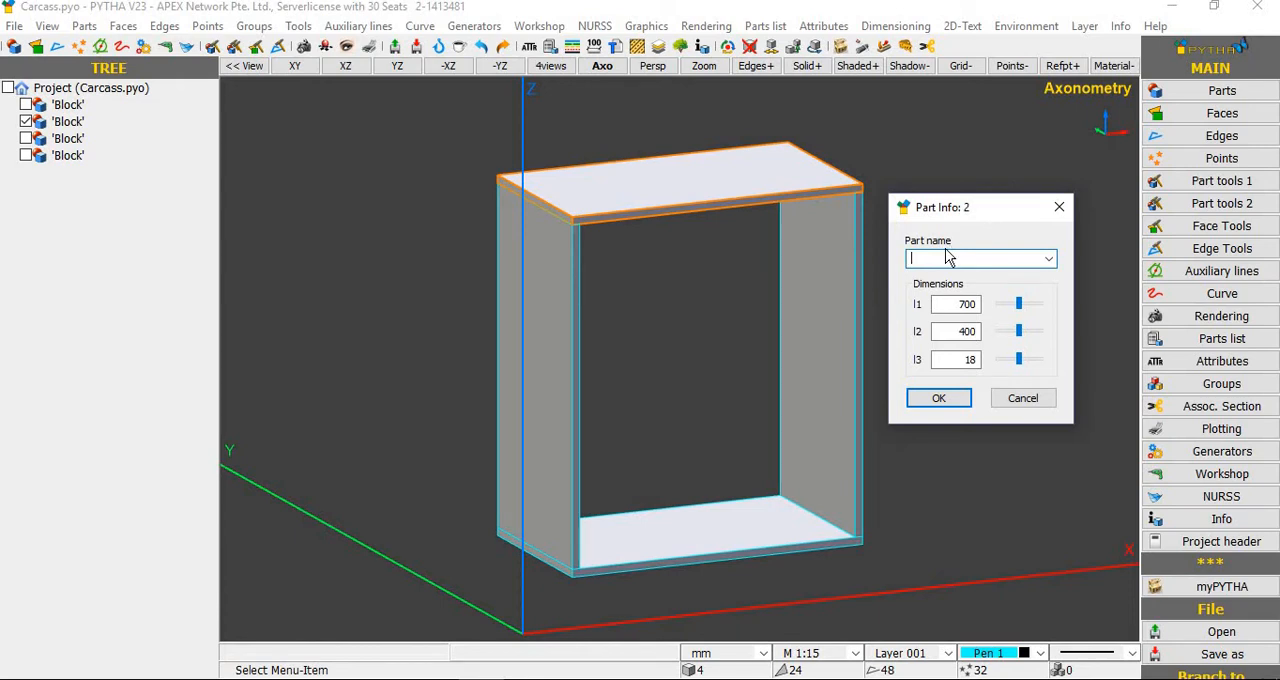
{"action": "type", "text": "Top"}
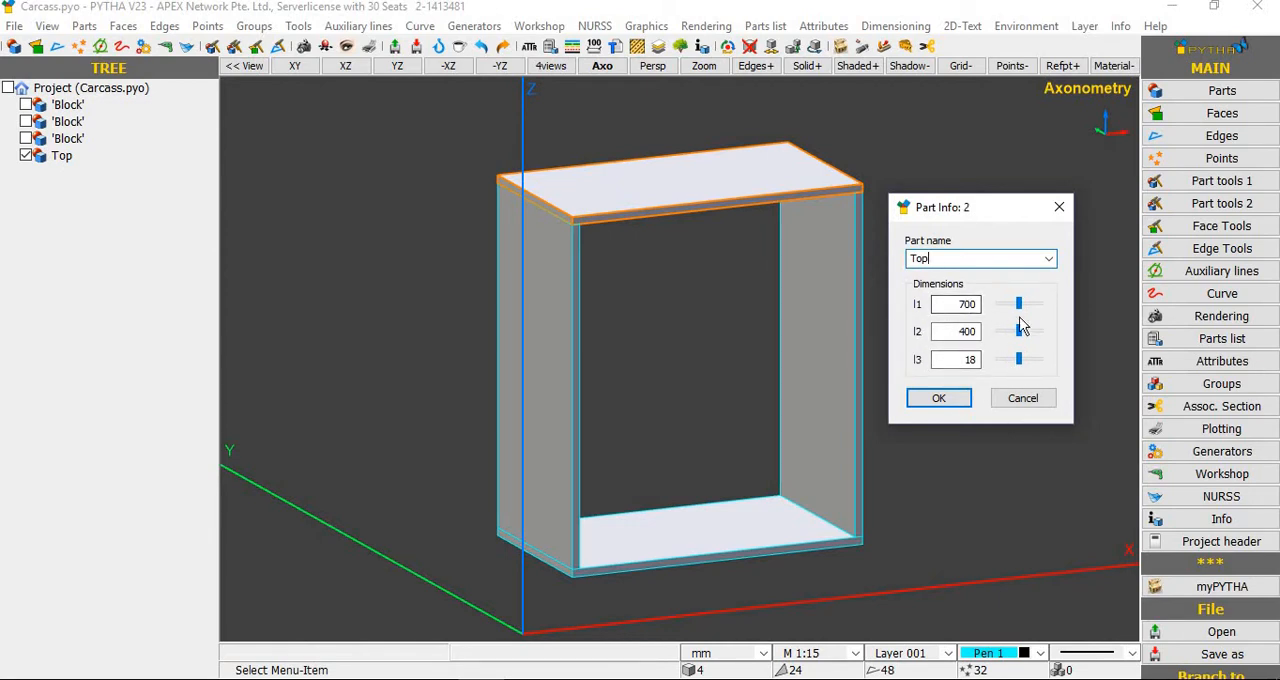
{"action": "left_click", "coordinate": [945, 400]}
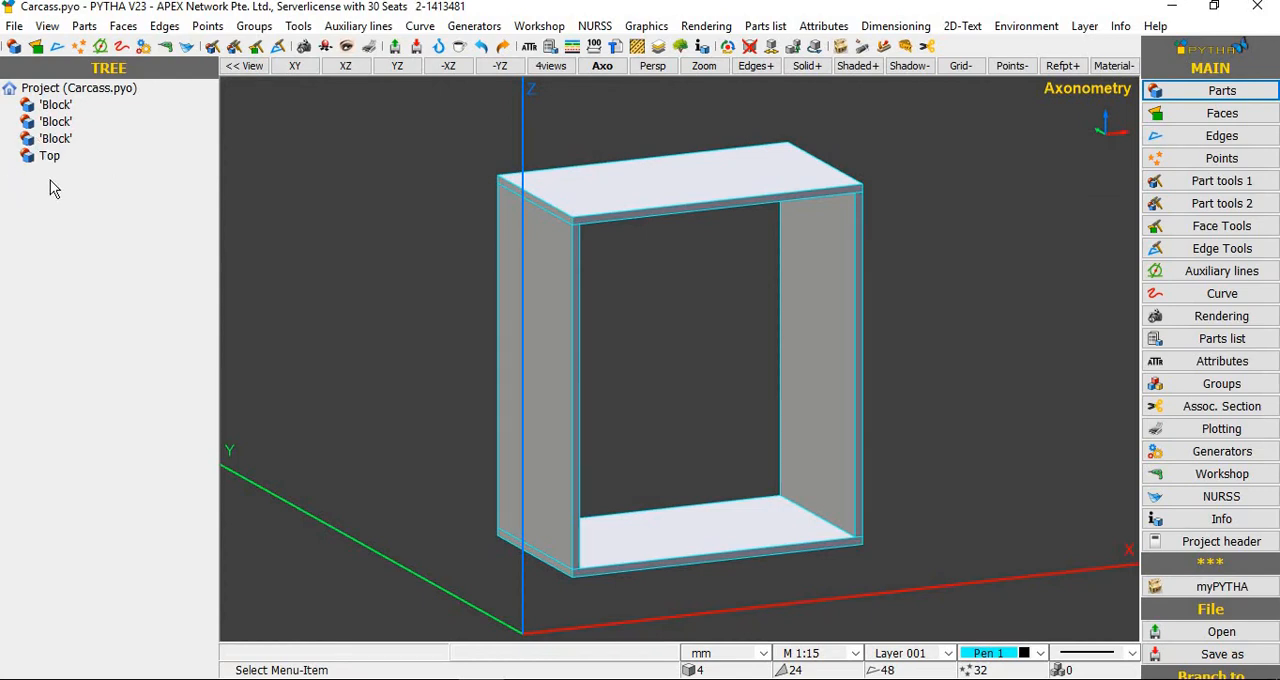
Step: Name the carcass's left side panel "Left"
{"action": "double_click", "coordinate": [556, 338]}
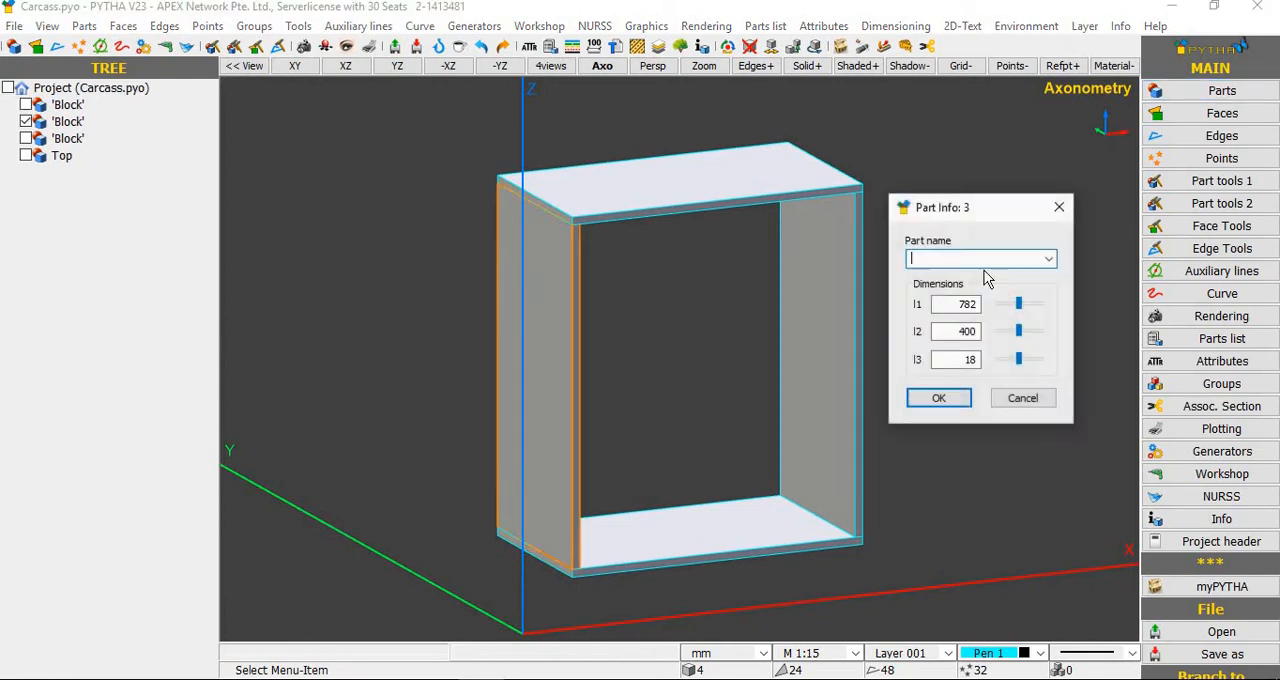
{"action": "type", "text": "Left"}
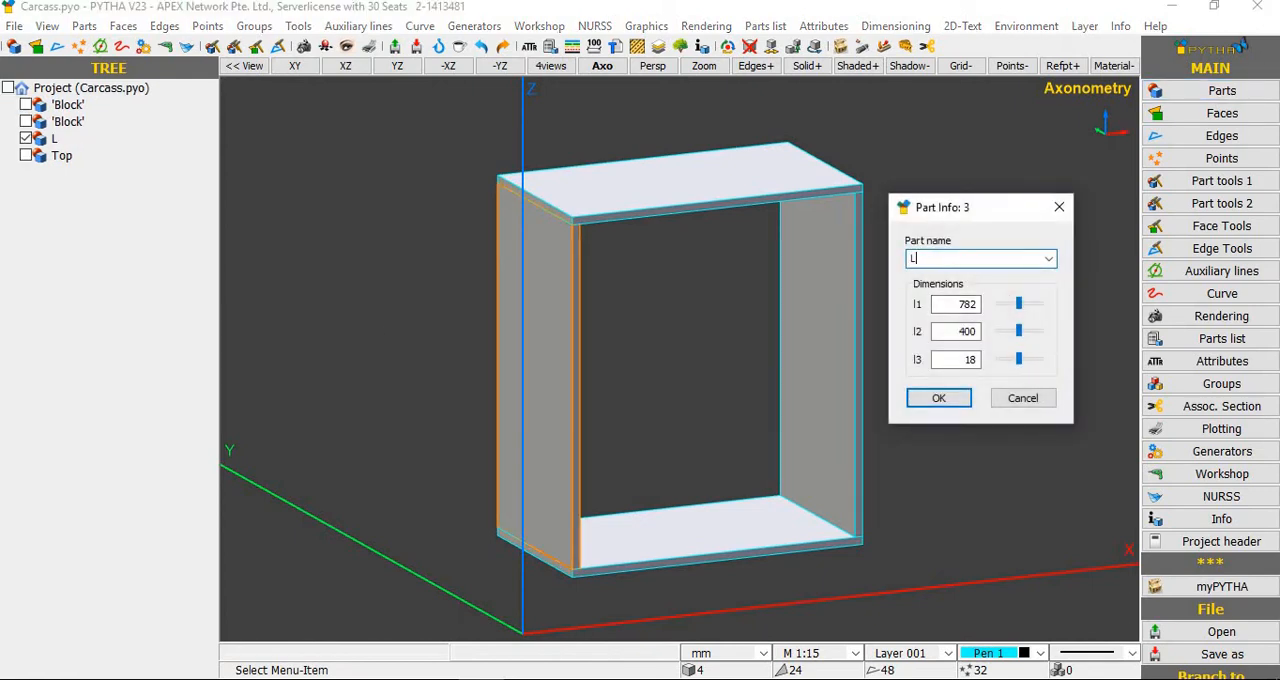
{"action": "left_click", "coordinate": [1023, 398]}
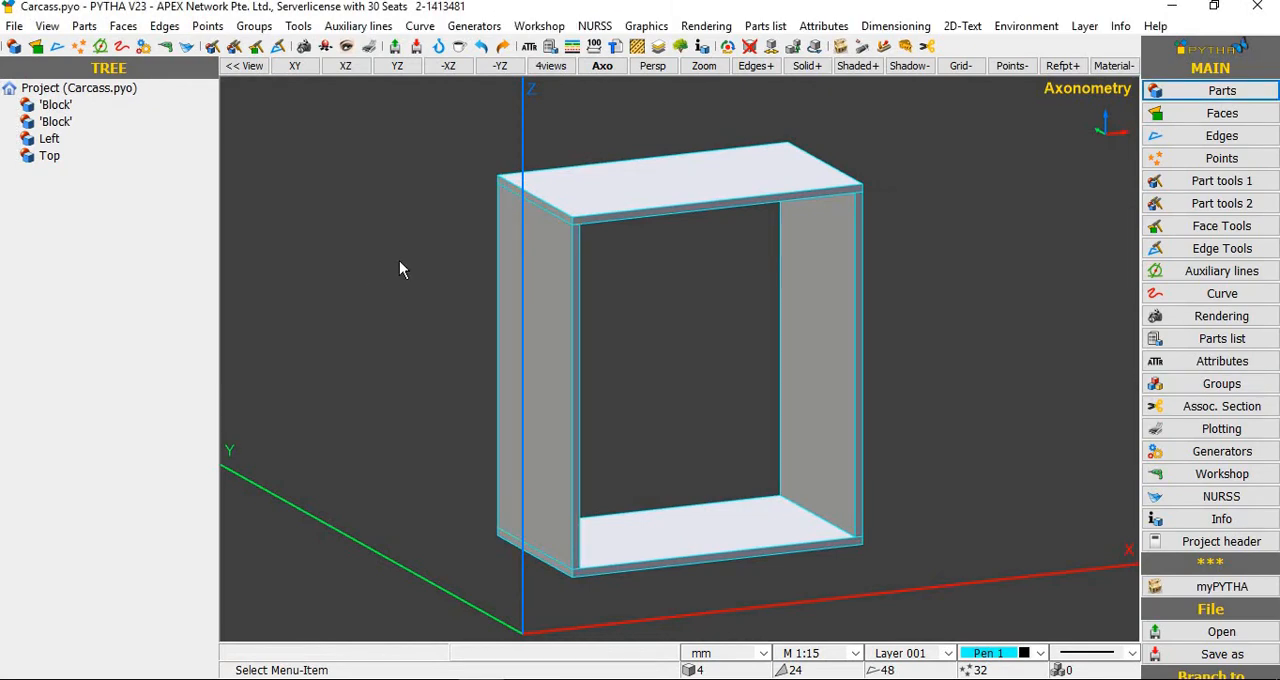
Step: Name the carcass's right side panel "Right"
{"action": "double_click", "coordinate": [829, 318]}
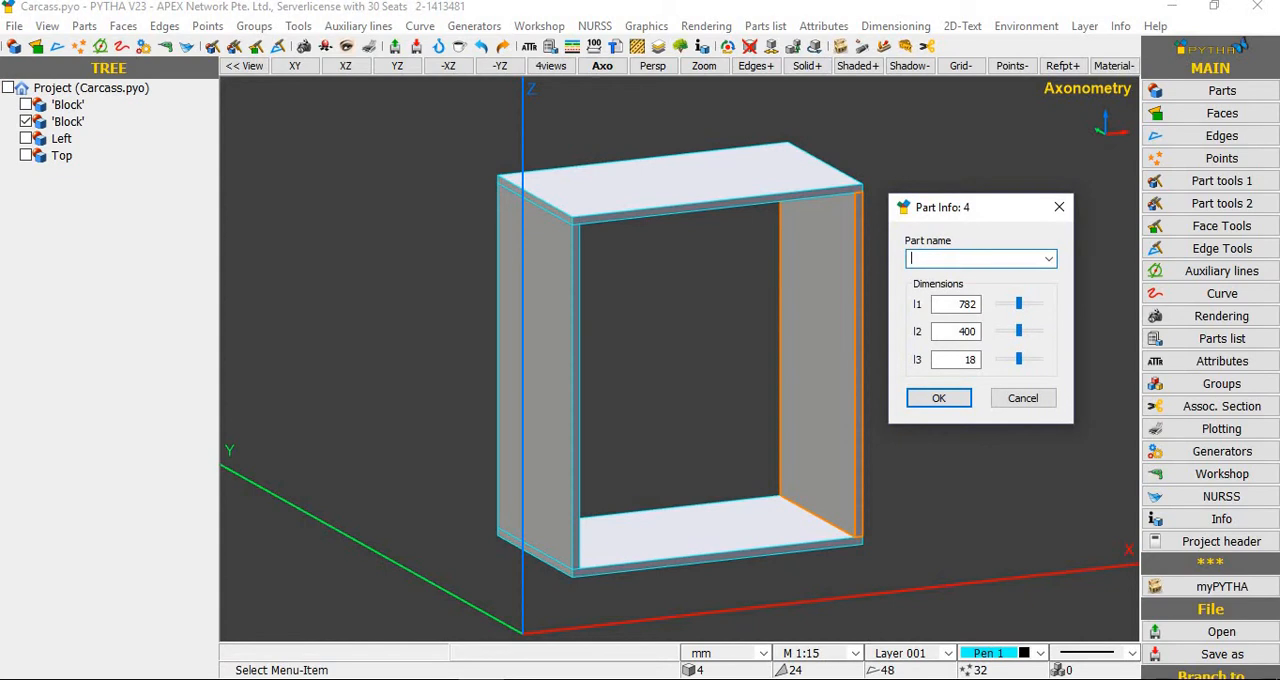
{"action": "type", "text": "Right"}
{"action": "key", "text": "Return"}
Step: Name the carcass's lower horizontal panel "Bottom"
{"action": "left_click", "coordinate": [700, 538]}
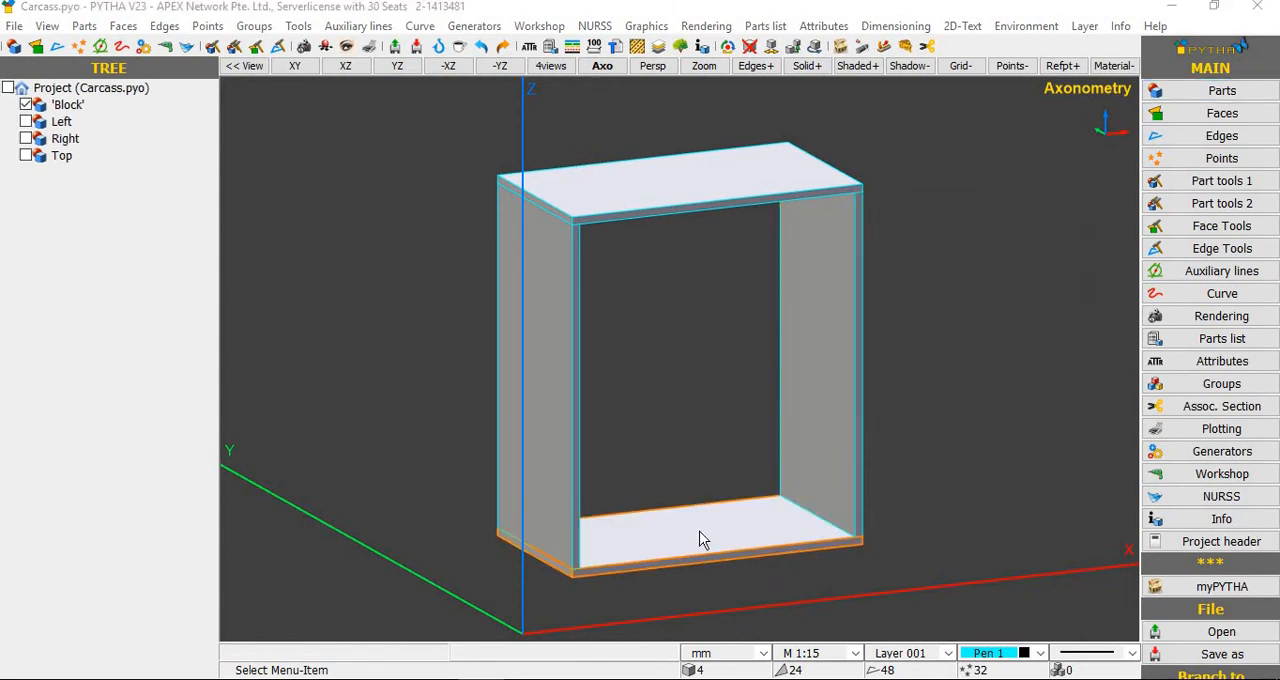
{"action": "type", "text": "B"}
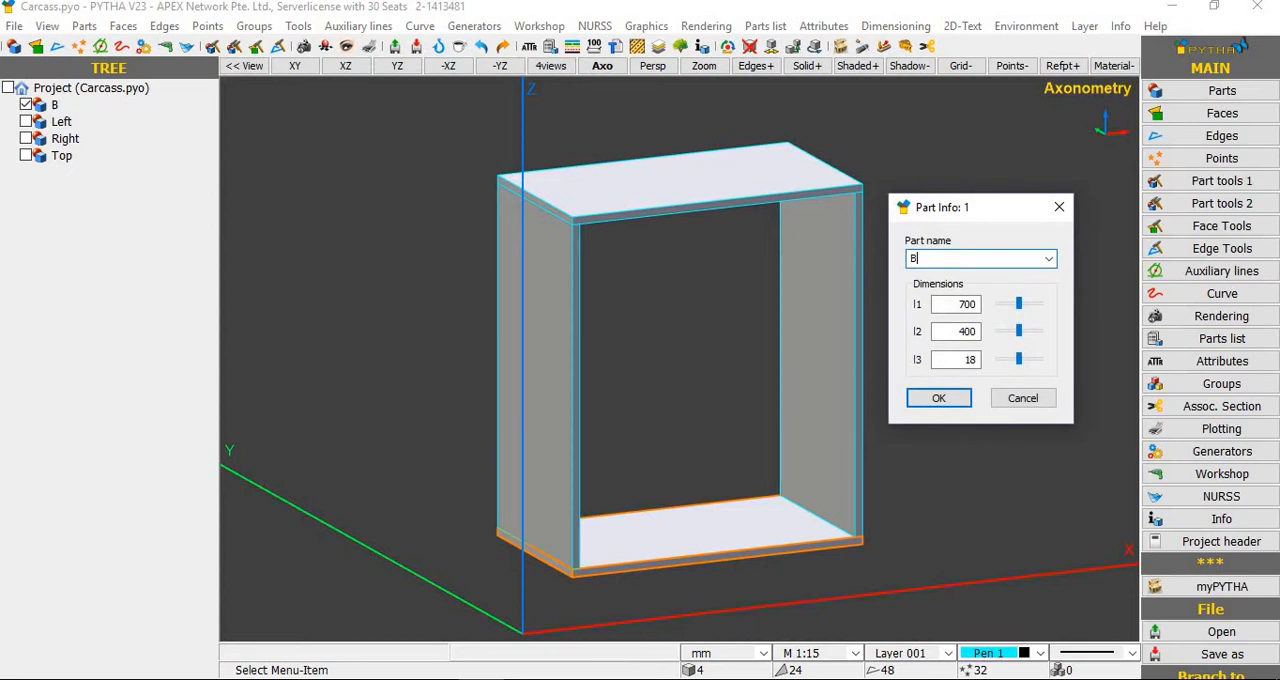
{"action": "type", "text": "ottom"}
{"action": "key", "text": "Return"}
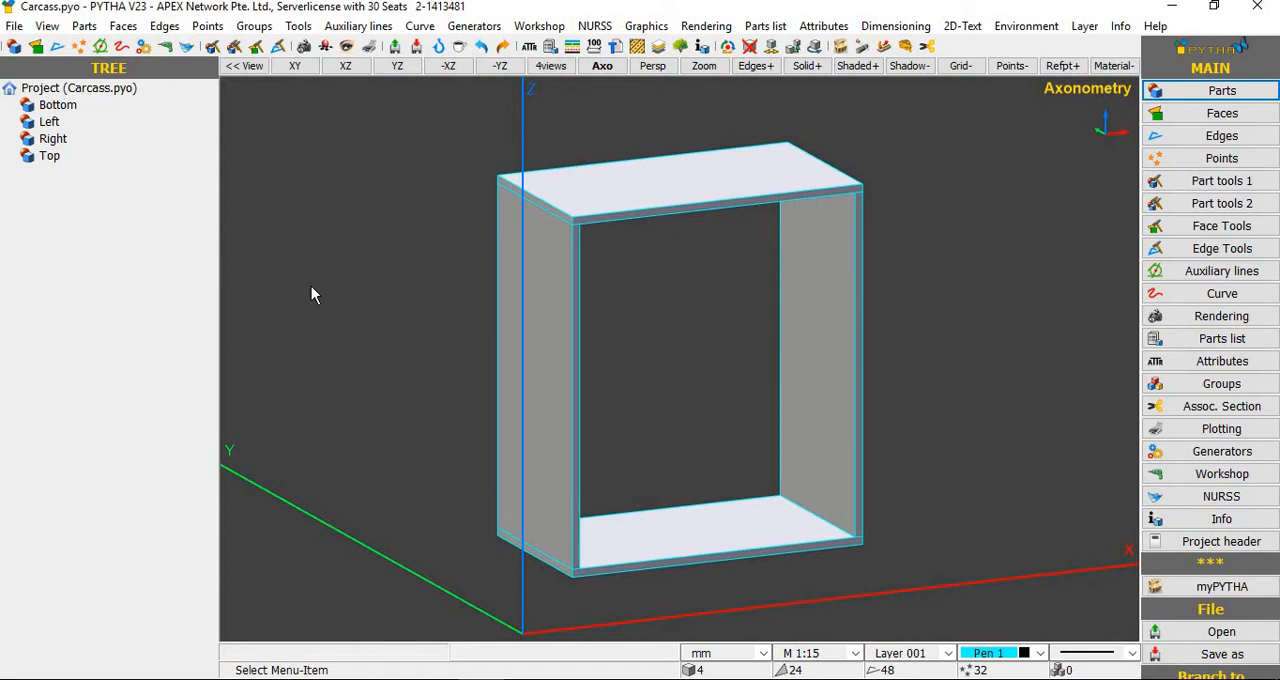
Step: Switch to Snipping Tool and capture a rectangular snip of the carcass in the axonometric view
{"action": "middle_click_drag", "start_coordinate": [311, 289], "coordinate": [597, 328]}
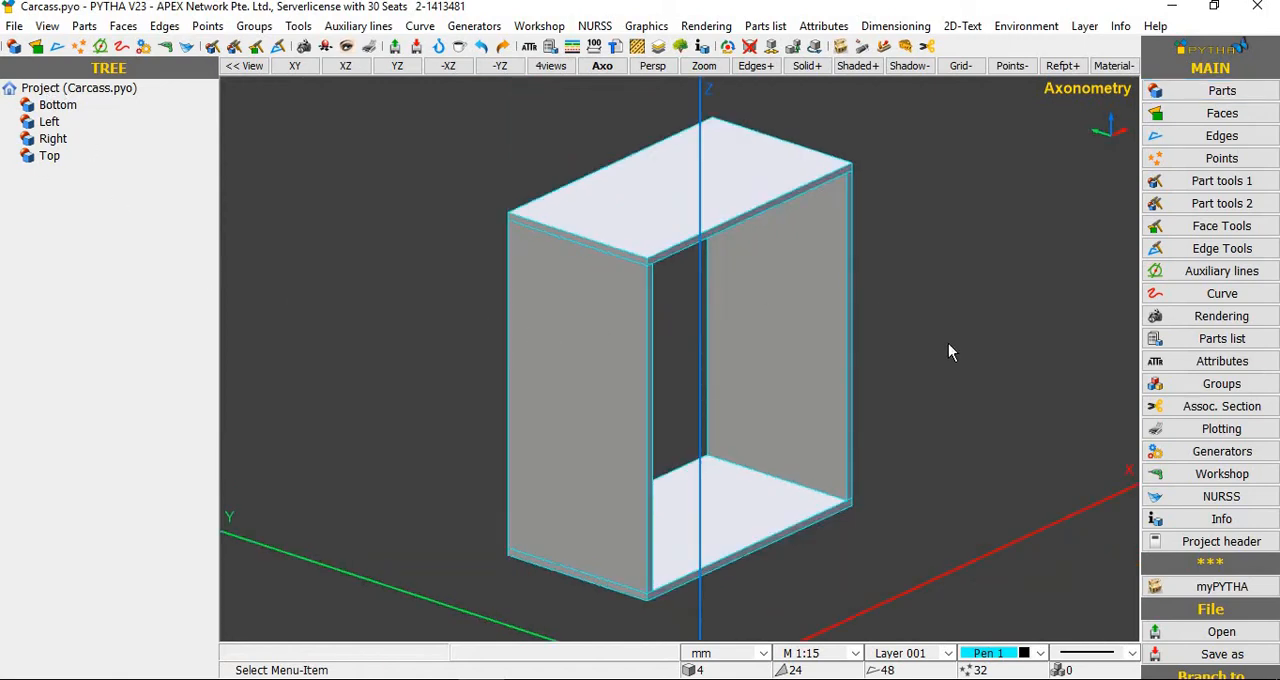
{"action": "middle_click_drag", "start_coordinate": [913, 310], "coordinate": [914, 311]}
{"action": "scroll", "coordinate": [916, 313], "scroll_direction": "down", "scroll_amount": 1}
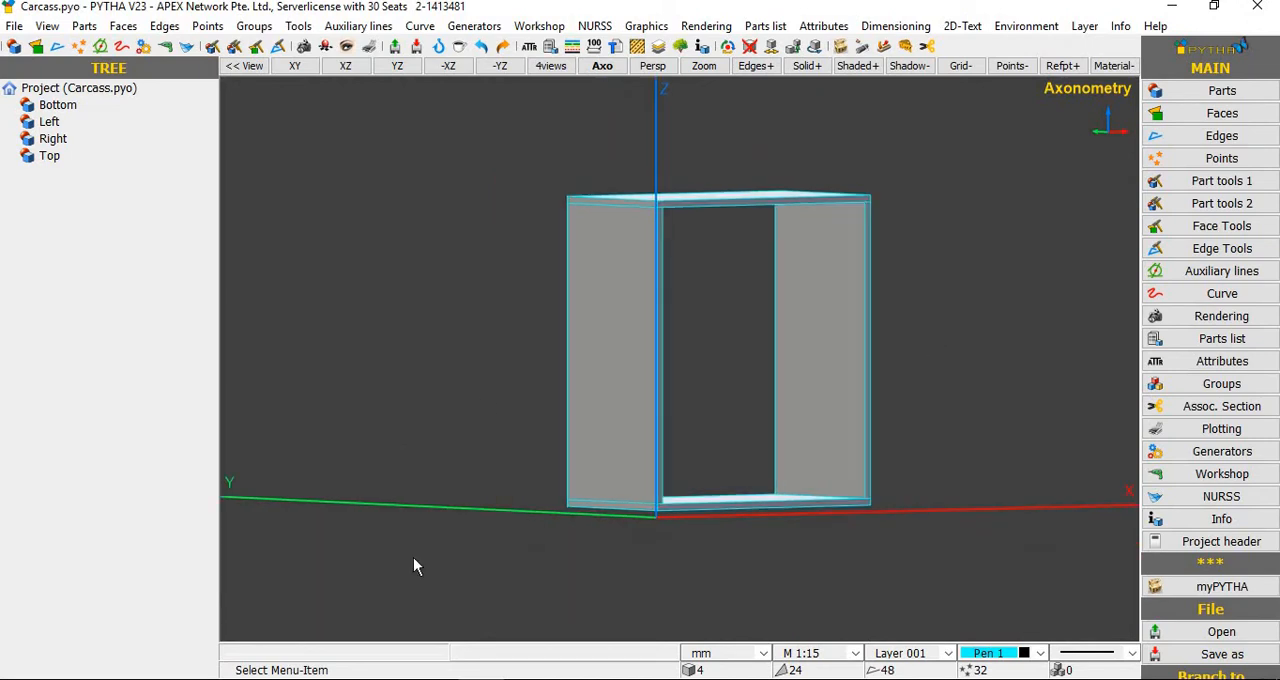
{"action": "scroll", "coordinate": [383, 566], "scroll_direction": "down", "scroll_amount": 1}
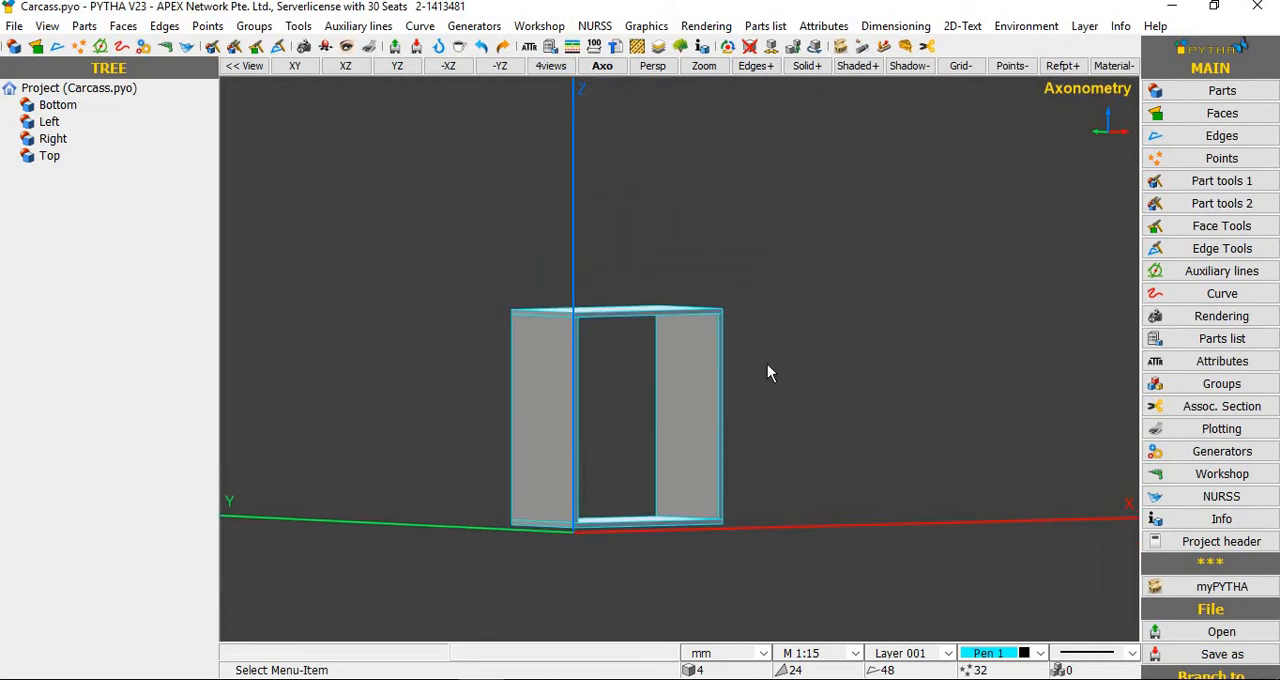
{"action": "middle_click_drag", "start_coordinate": [767, 364], "coordinate": [755, 361]}
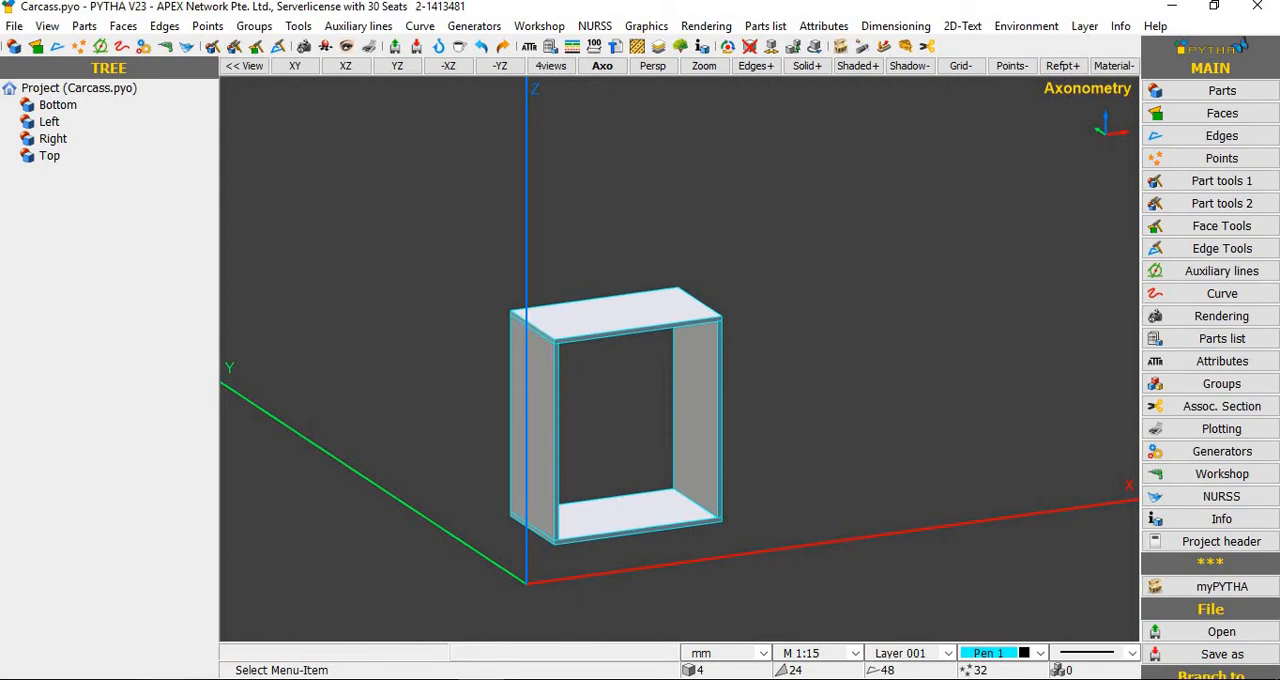
{"action": "left_click", "coordinate": [489, 330]}
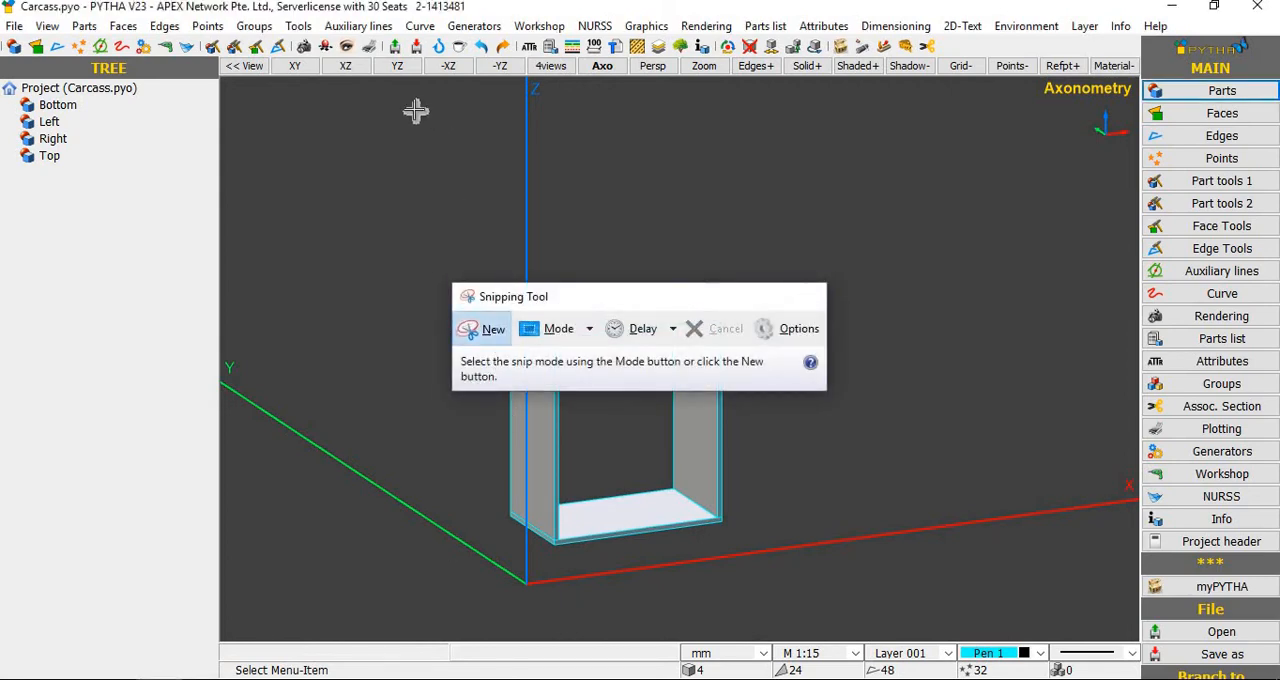
{"action": "left_click_drag", "start_coordinate": [388, 102], "coordinate": [995, 630]}
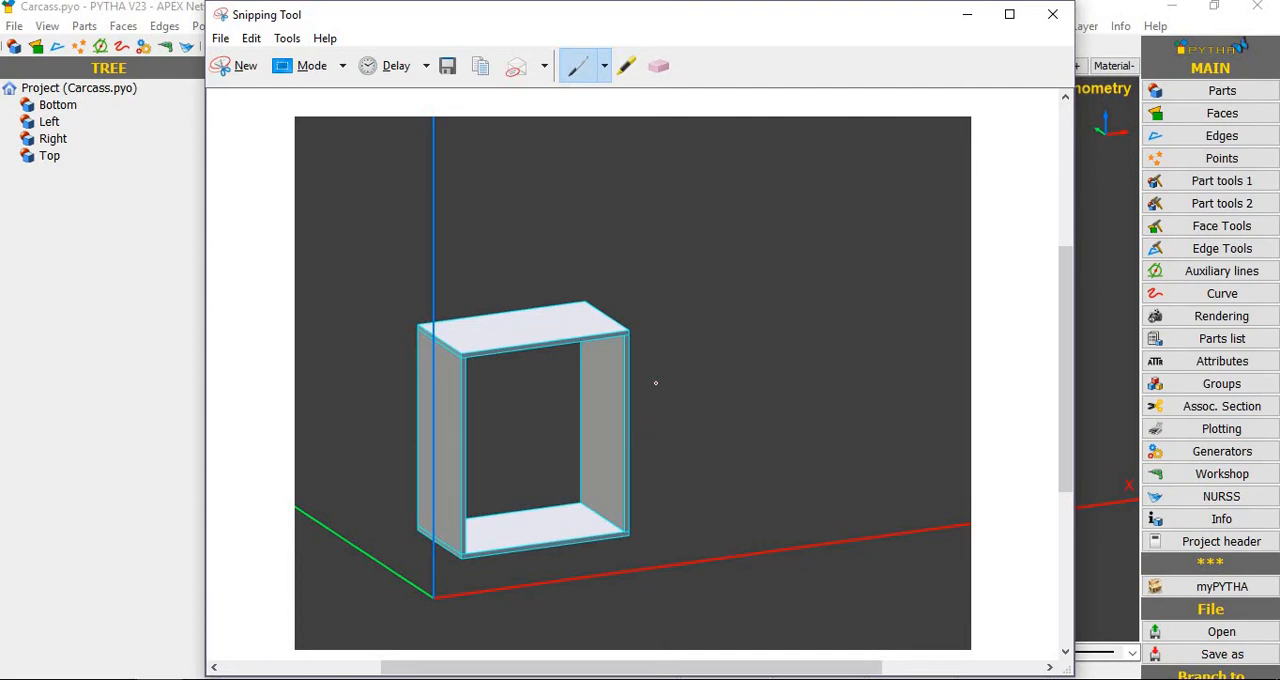
Step: Circle the carcass's right side in red on the snip and draw a red arrow pointing right from it
{"action": "left_click", "coordinate": [648, 273]}
{"action": "mouse_move", "coordinate": [553, 381]}
{"action": "left_mouse_down"}
{"action": "mouse_move", "coordinate": [671, 563]}
{"action": "mouse_move", "coordinate": [683, 548]}
{"action": "left_mouse_up"}
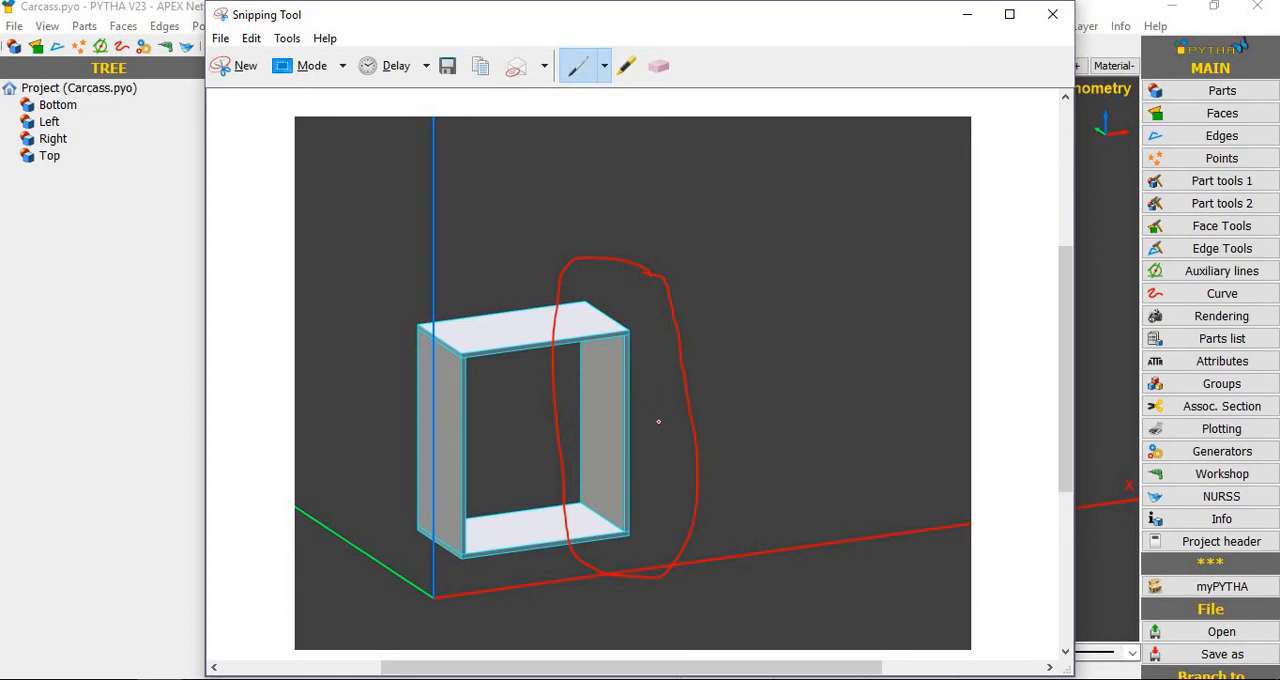
{"action": "left_click_drag", "start_coordinate": [661, 422], "coordinate": [763, 416]}
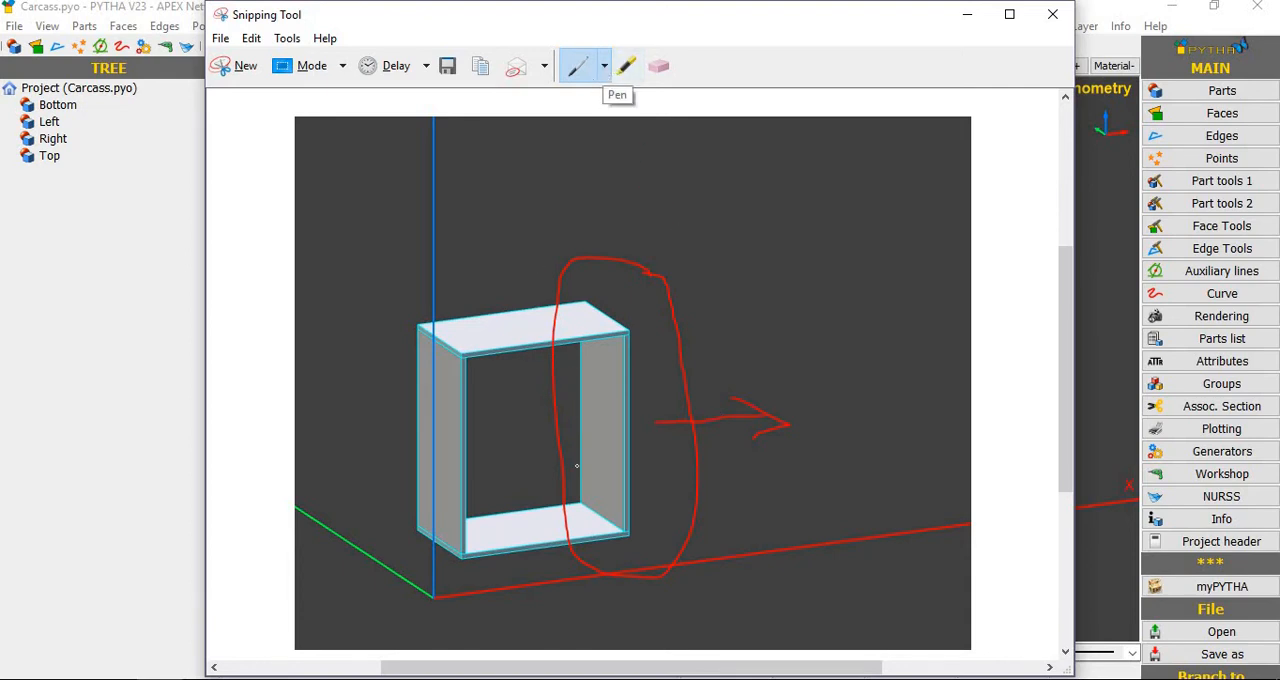
Step: With the blue pen, draw an upward arrow above the carcass on the snip and circle its top panel
{"action": "left_click", "coordinate": [604, 66]}
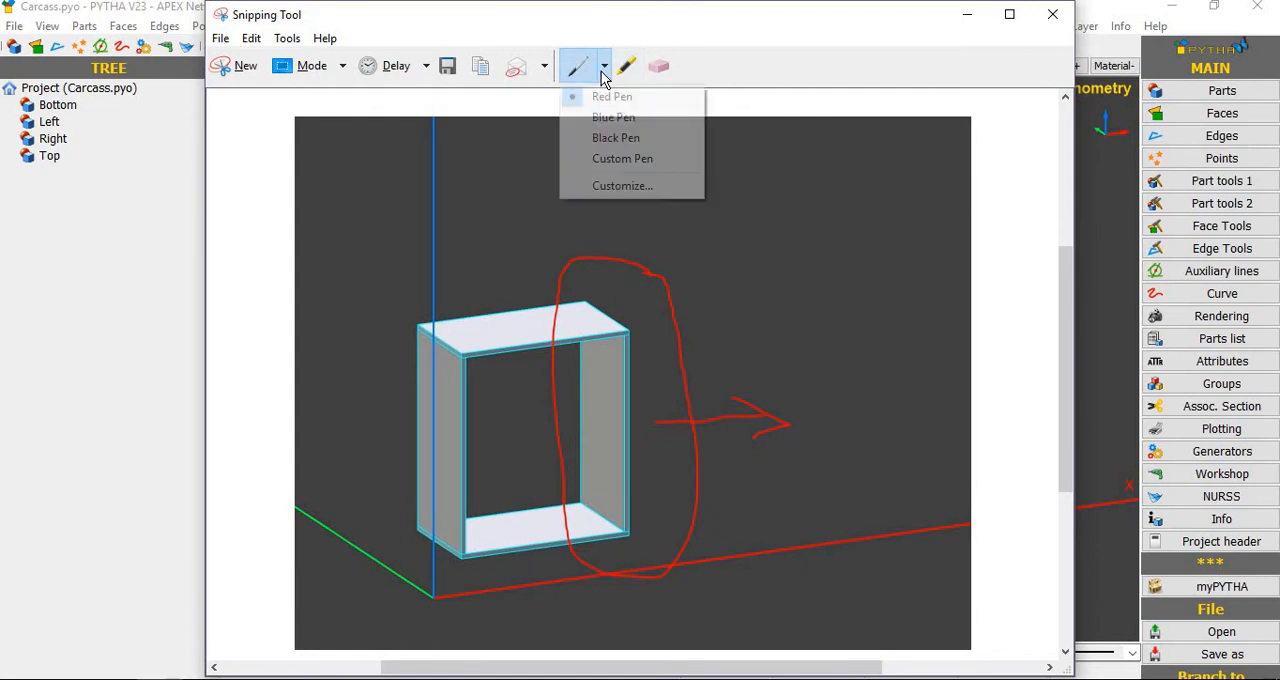
{"action": "left_click", "coordinate": [612, 117]}
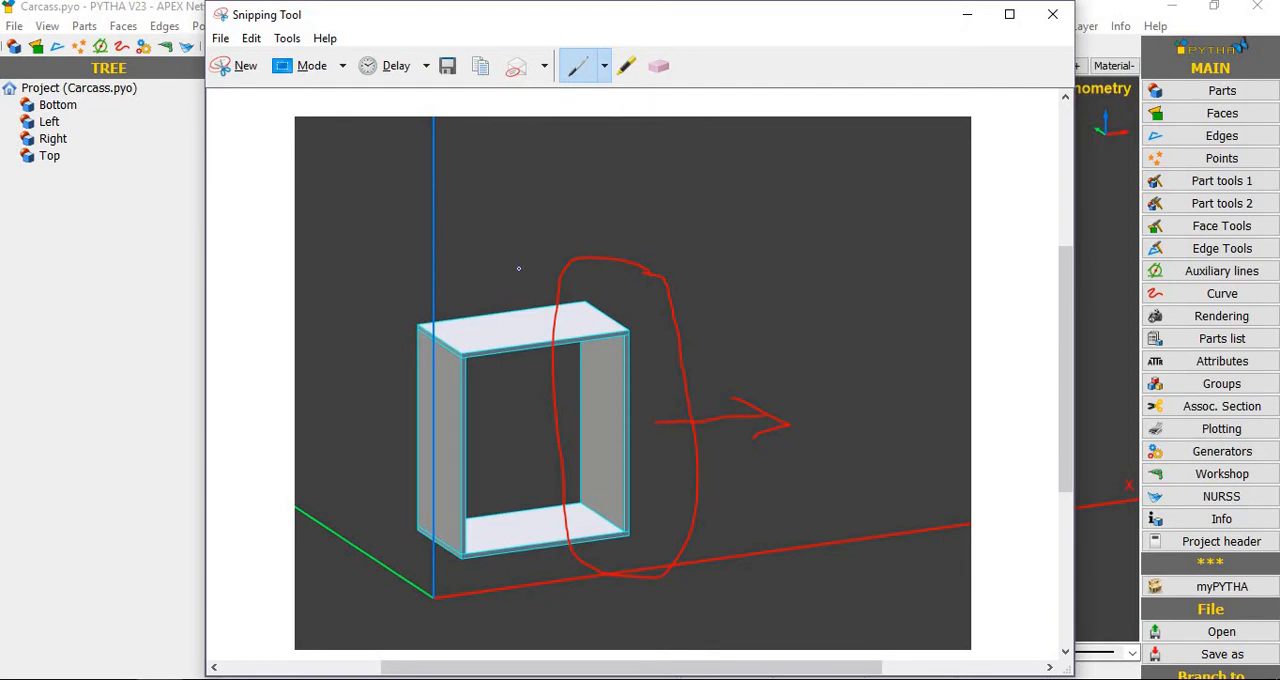
{"action": "mouse_move", "coordinate": [525, 257]}
{"action": "left_mouse_down"}
{"action": "mouse_move", "coordinate": [522, 272]}
{"action": "mouse_move", "coordinate": [523, 196]}
{"action": "mouse_move", "coordinate": [510, 198]}
{"action": "mouse_move", "coordinate": [546, 198]}
{"action": "left_mouse_up"}
{"action": "mouse_move", "coordinate": [710, 276]}
{"action": "left_mouse_down"}
{"action": "mouse_move", "coordinate": [590, 262]}
{"action": "mouse_move", "coordinate": [396, 278]}
{"action": "mouse_move", "coordinate": [388, 376]}
{"action": "mouse_move", "coordinate": [510, 396]}
{"action": "left_mouse_up"}
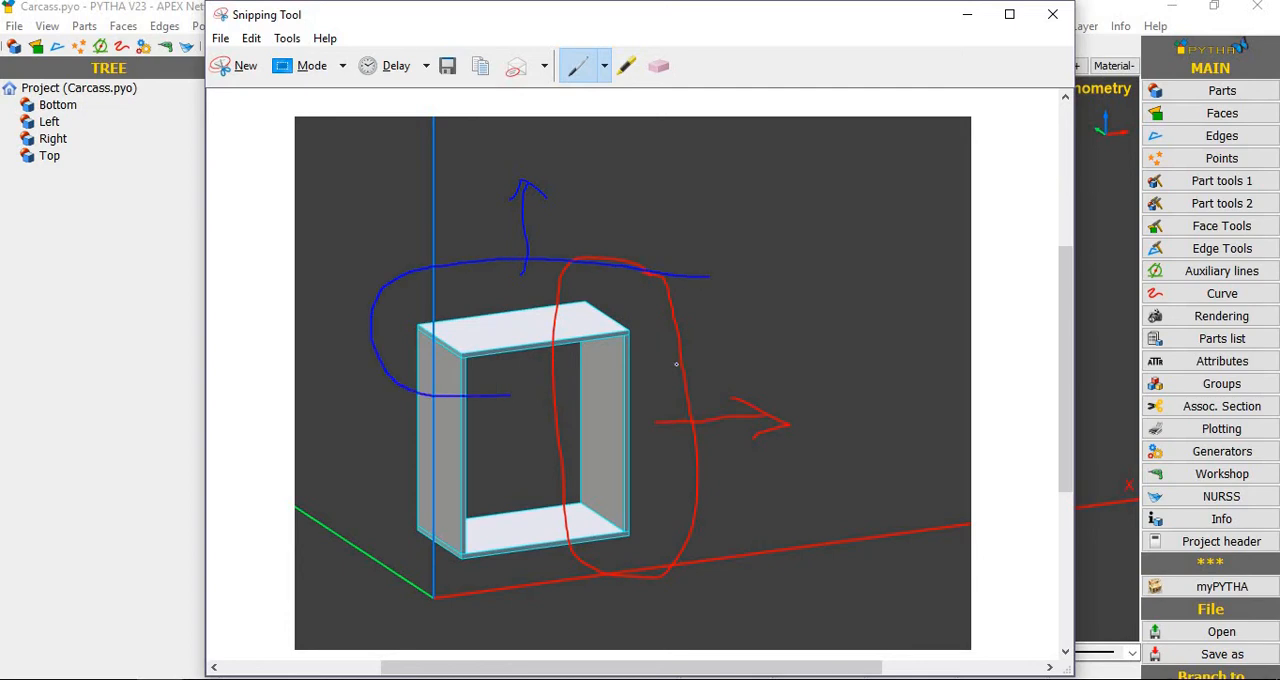
{"action": "left_click_drag", "start_coordinate": [676, 364], "coordinate": [698, 278]}
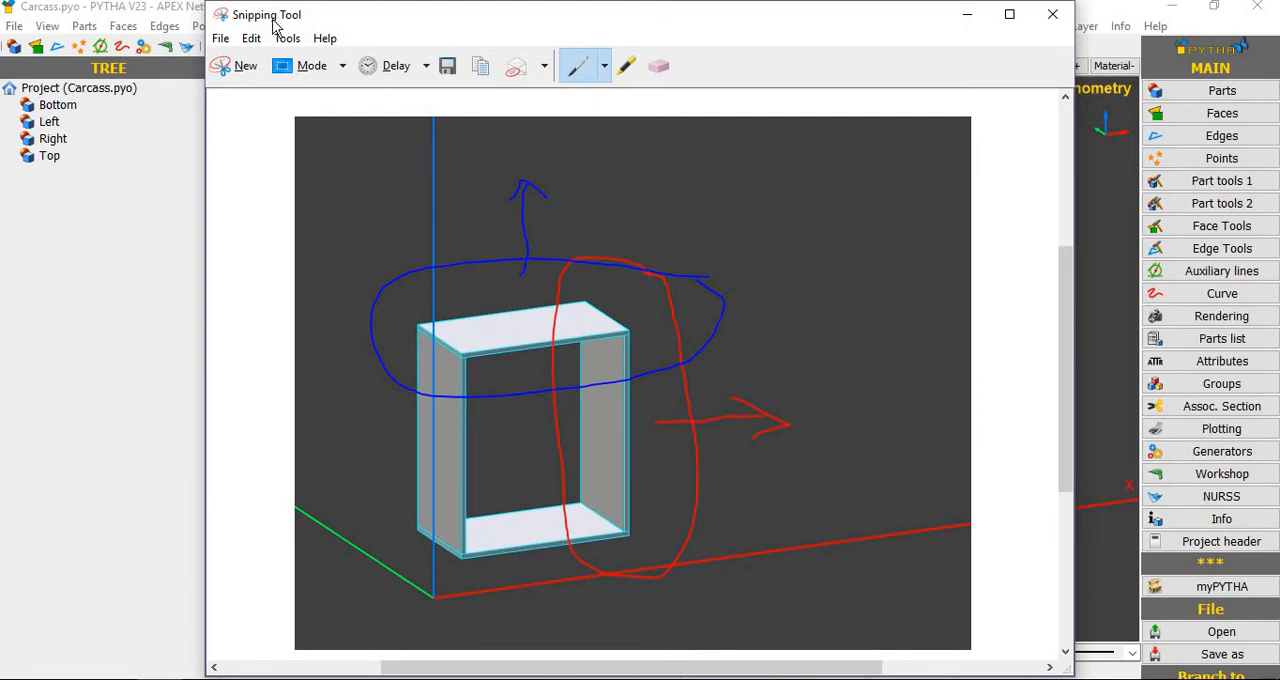
Step: Close the annotated snip without saving it and return to PYTHA
{"action": "left_click", "coordinate": [240, 66]}
{"action": "left_click", "coordinate": [1053, 16]}
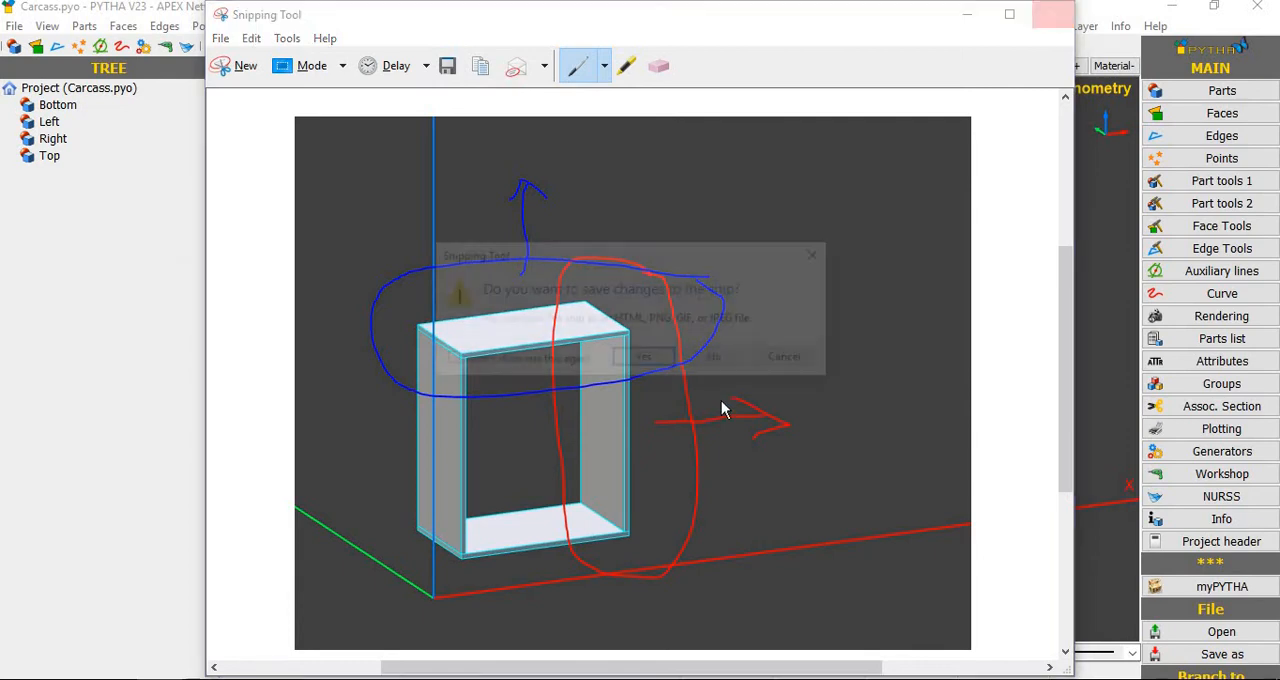
{"action": "left_click", "coordinate": [719, 360]}
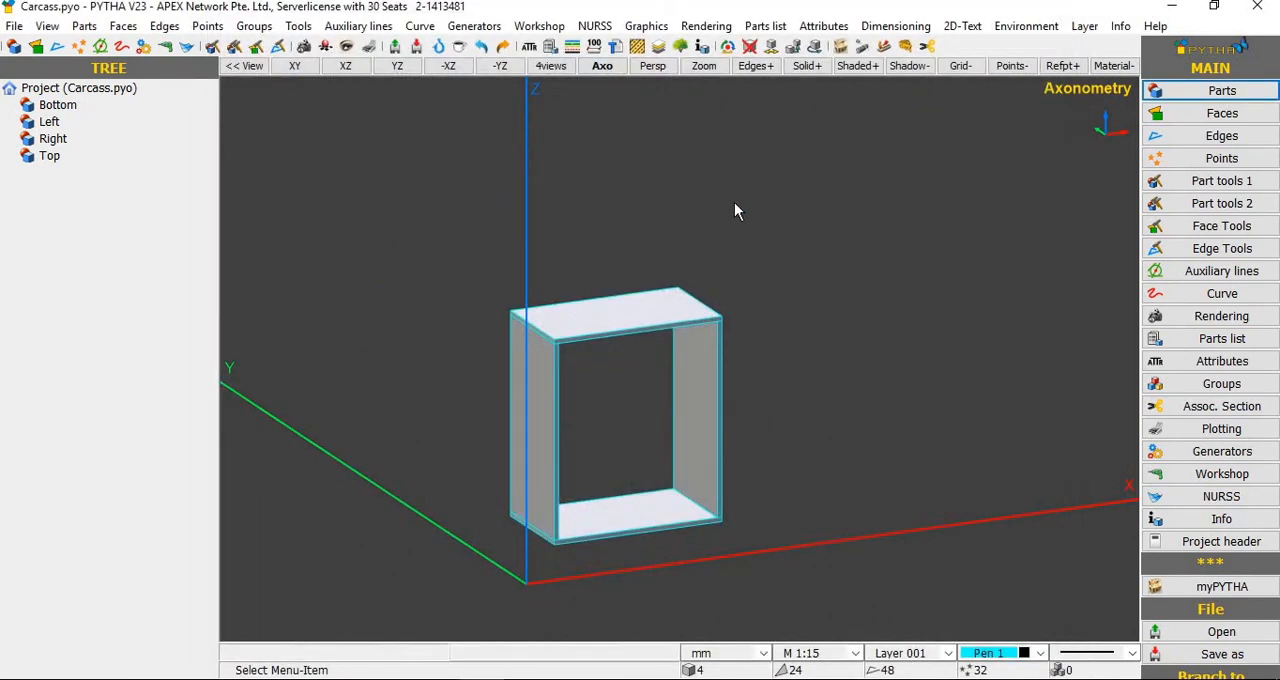
Step: Extend all four carcass parts along positive X, enclosing only the right side in the extend area, to about double the carcass's width
{"action": "right_click", "coordinate": [838, 265]}
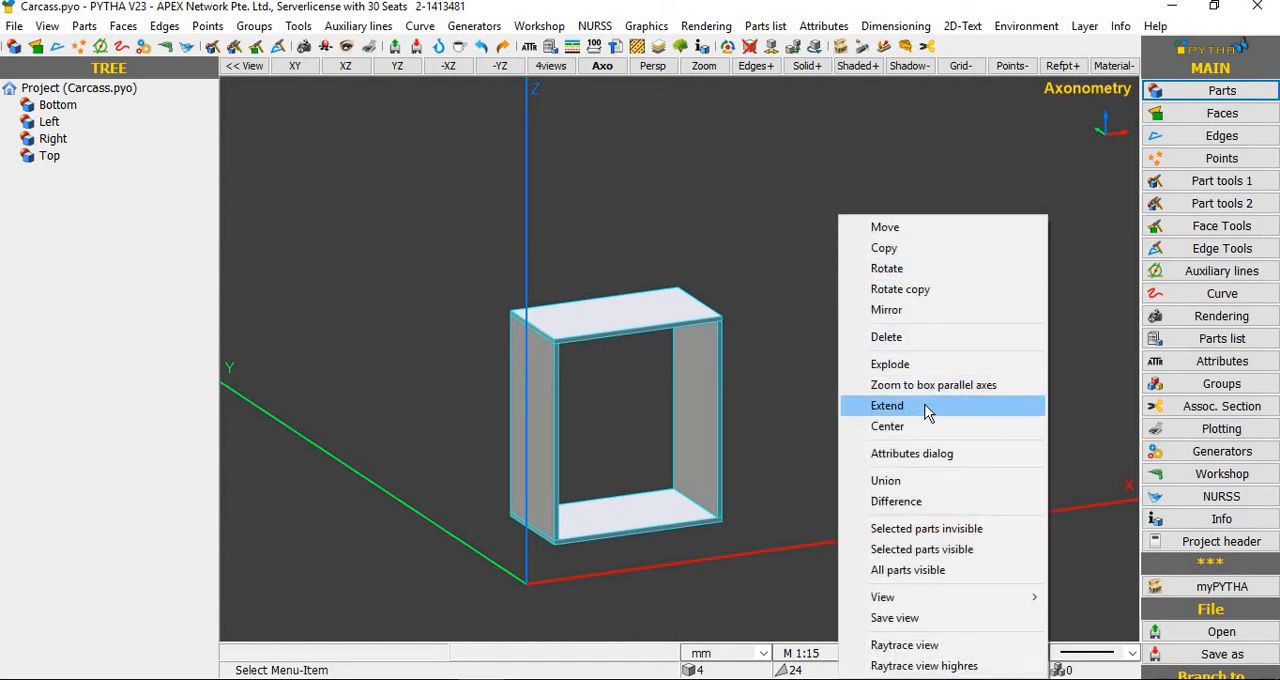
{"action": "key", "text": "Return"}
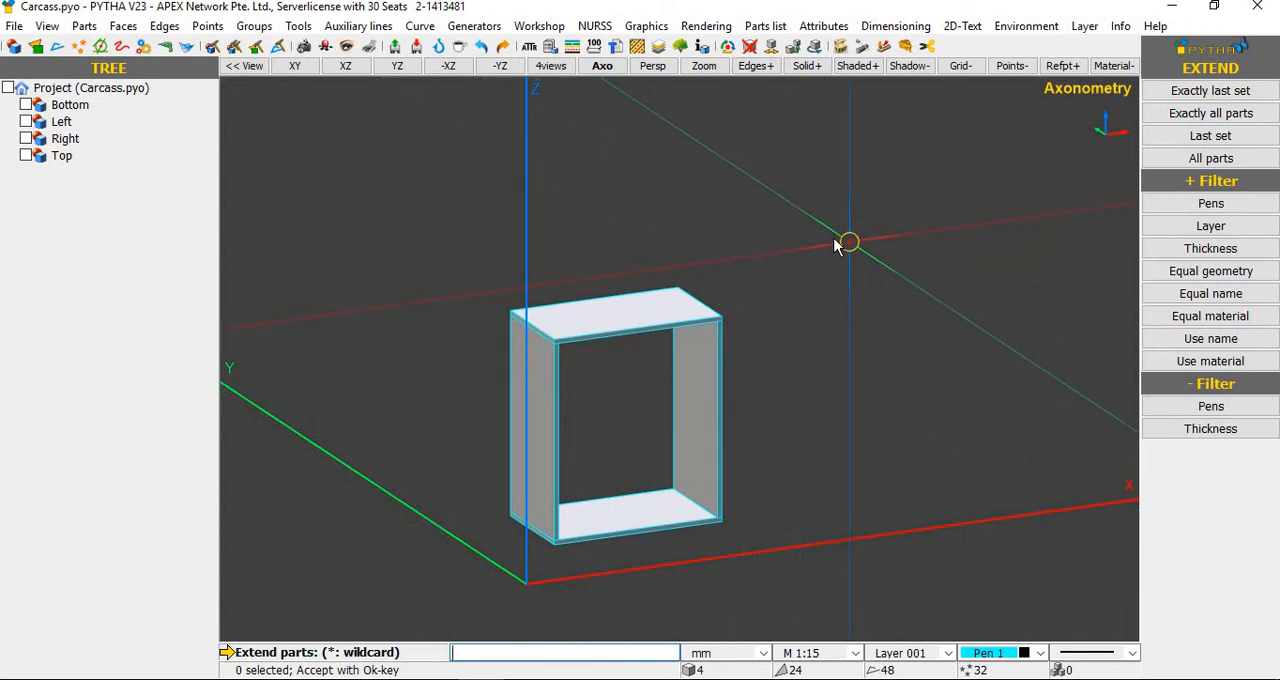
{"action": "mouse_move", "coordinate": [828, 224]}
{"action": "left_mouse_down"}
{"action": "mouse_move", "coordinate": [440, 580]}
{"action": "mouse_move", "coordinate": [398, 600]}
{"action": "left_mouse_up"}
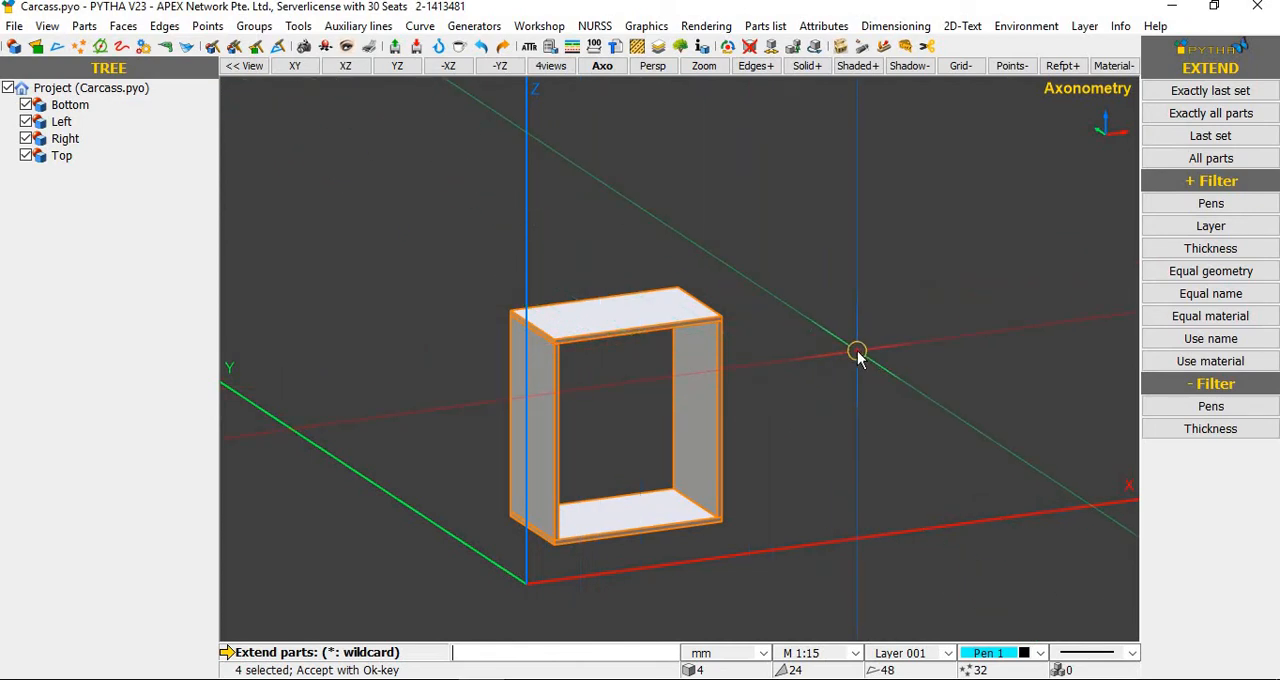
{"action": "right_click", "coordinate": [857, 355]}
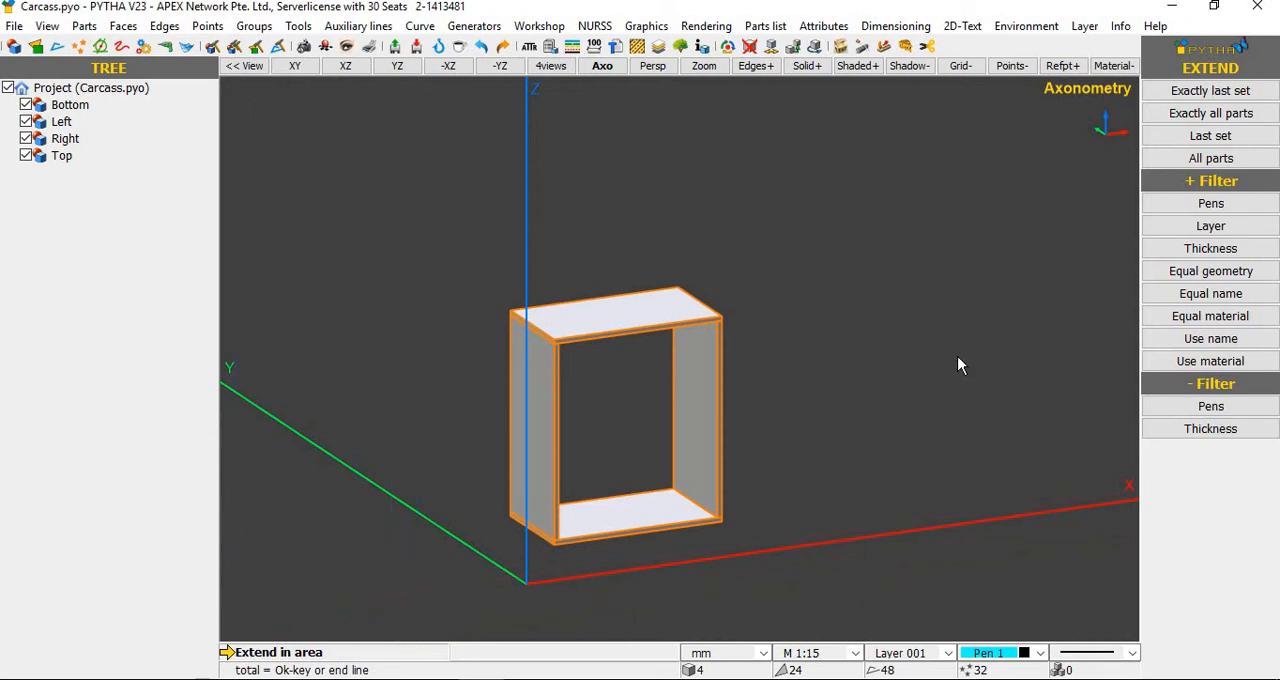
{"action": "left_click", "coordinate": [786, 234]}
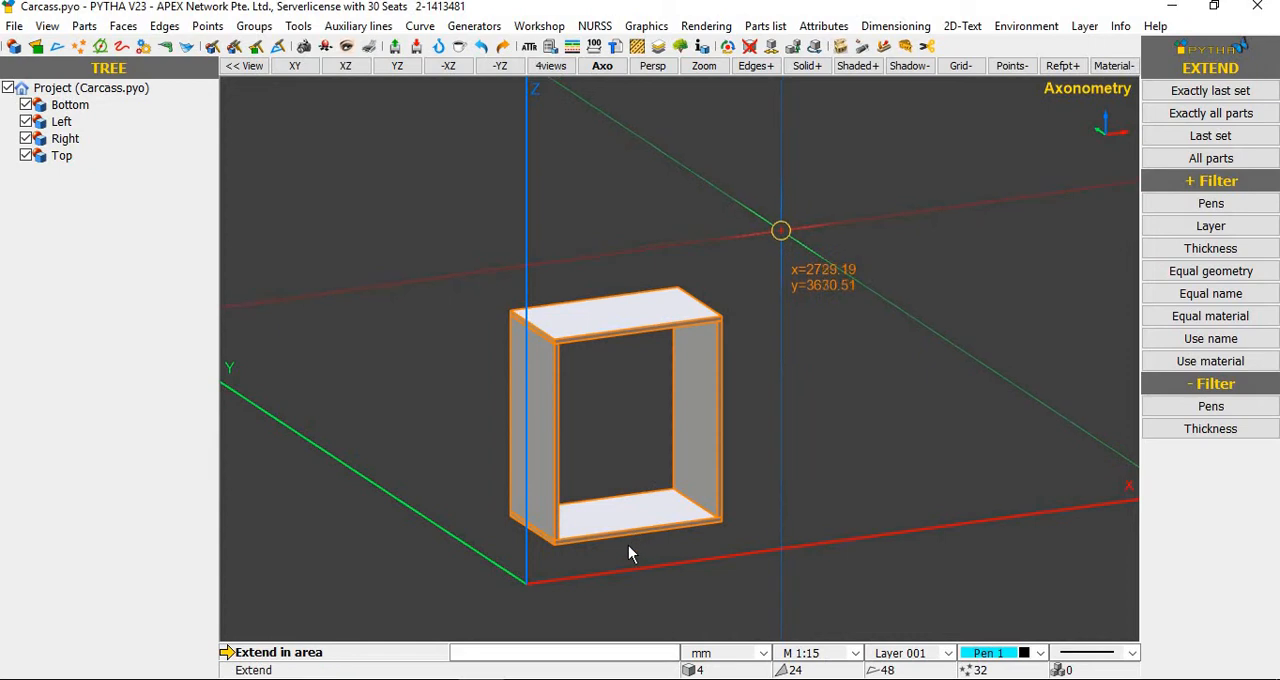
{"action": "left_click", "coordinate": [636, 613]}
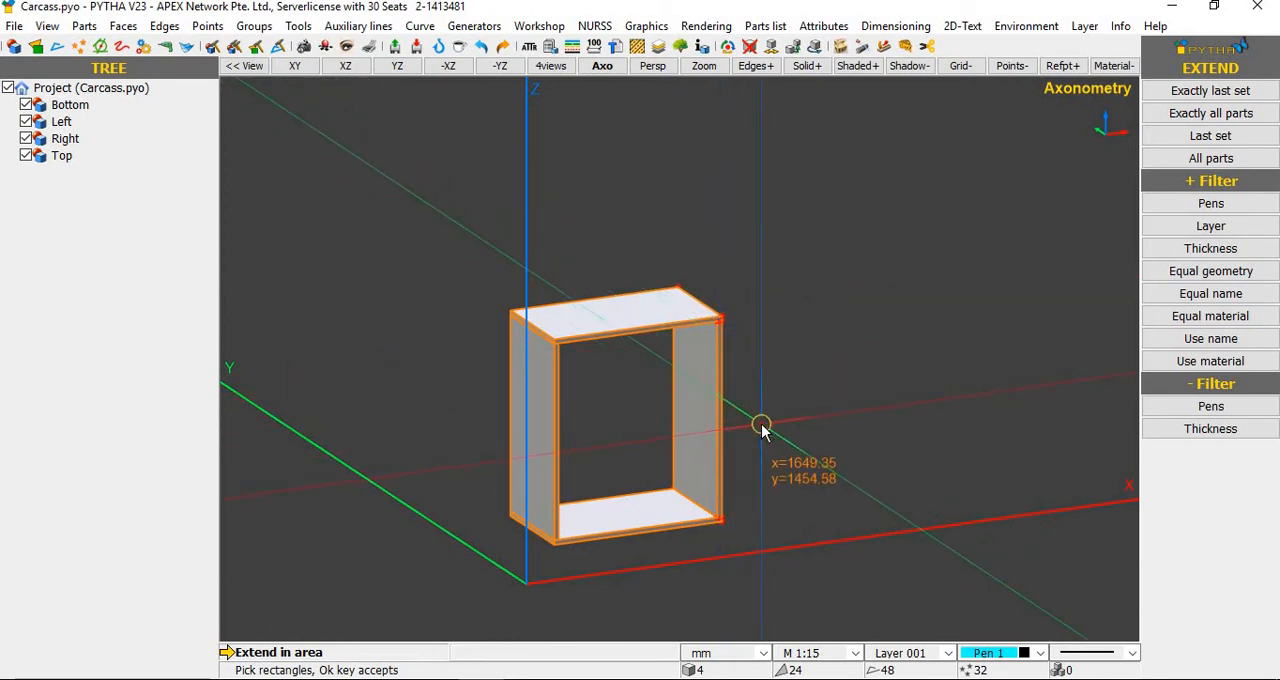
{"action": "key", "text": "Return"}
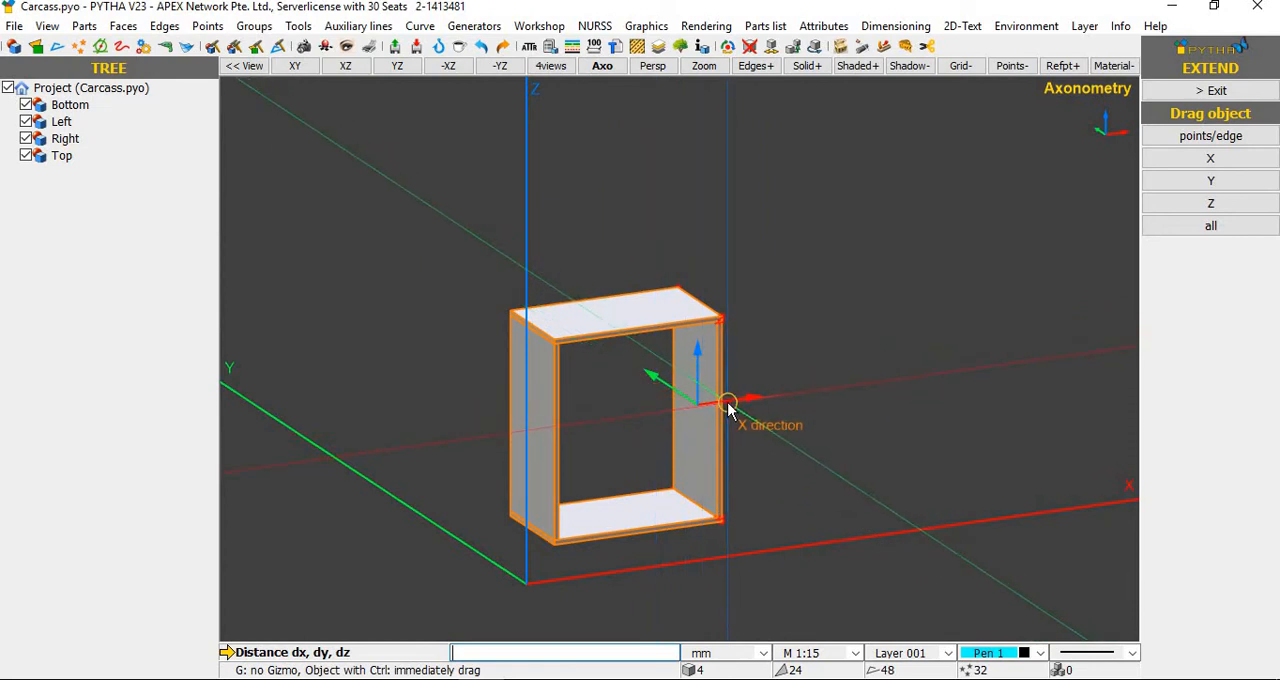
{"action": "left_click_drag", "start_coordinate": [730, 402], "coordinate": [967, 400]}
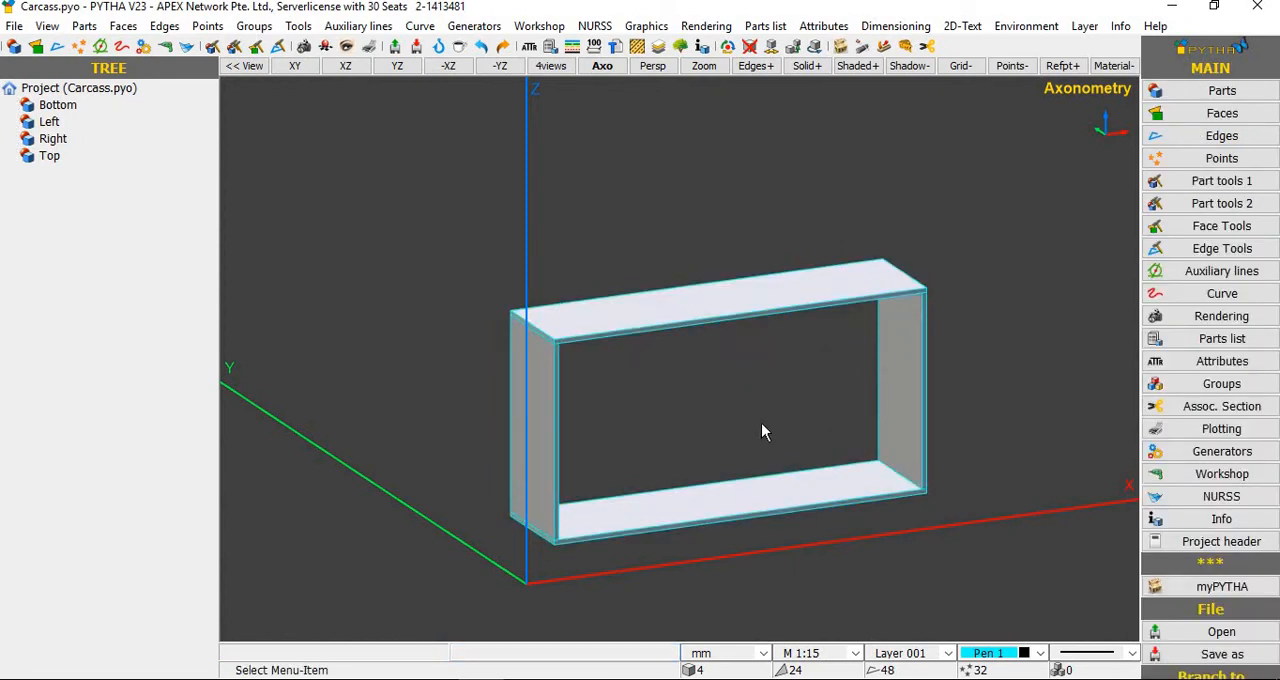
{"action": "middle_click_drag", "start_coordinate": [701, 397], "coordinate": [749, 417]}
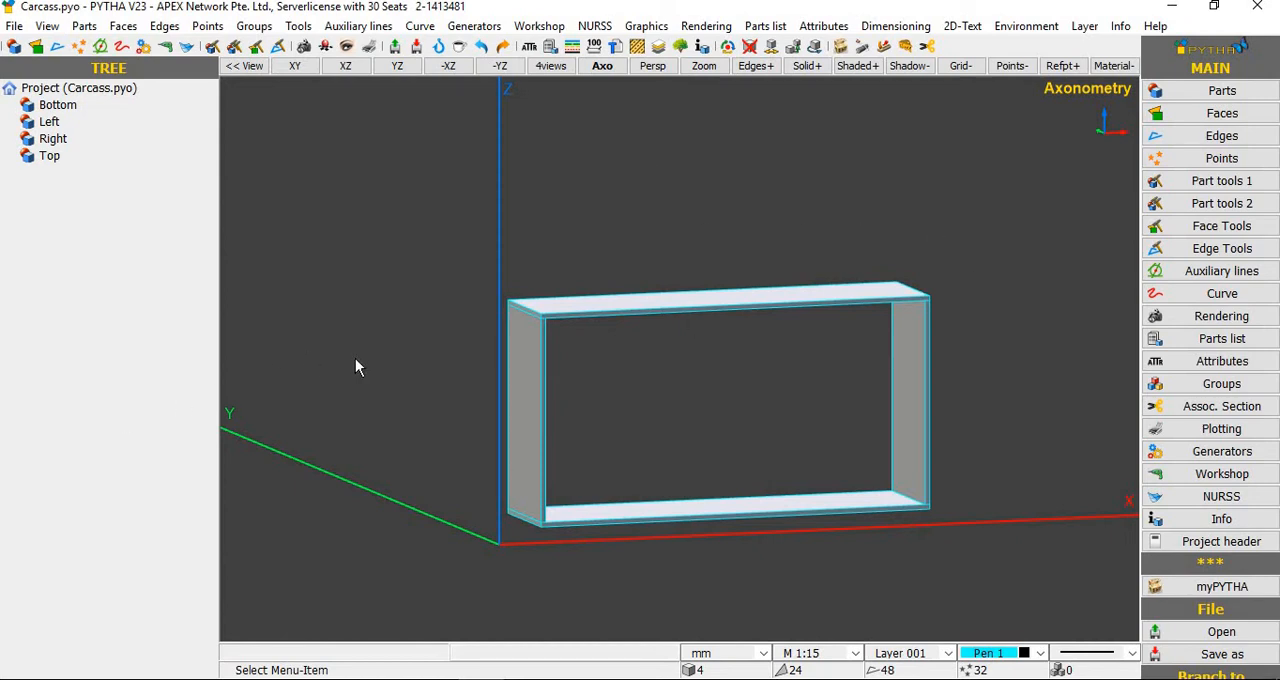
{"action": "scroll", "coordinate": [355, 368], "scroll_direction": "down", "scroll_amount": 1}
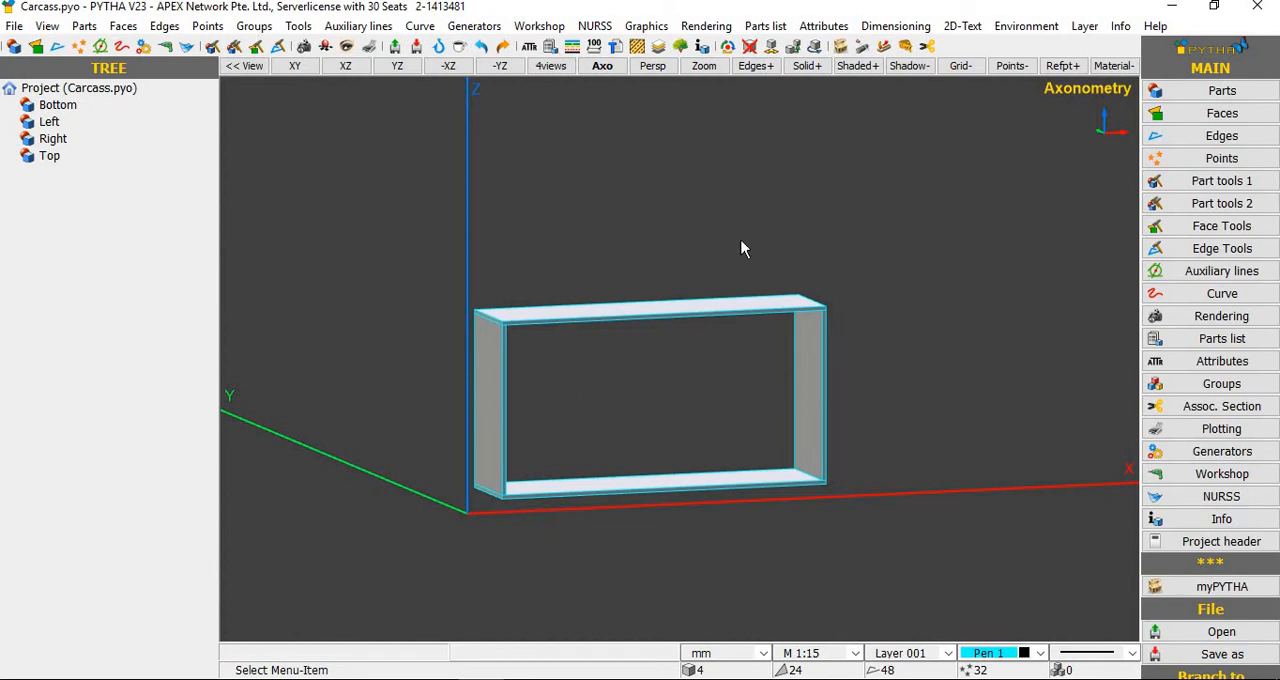
Step: Extend all four carcass parts 200 mm along positive Z, enclosing only the top panel in the extend area
{"action": "right_click", "coordinate": [959, 248]}
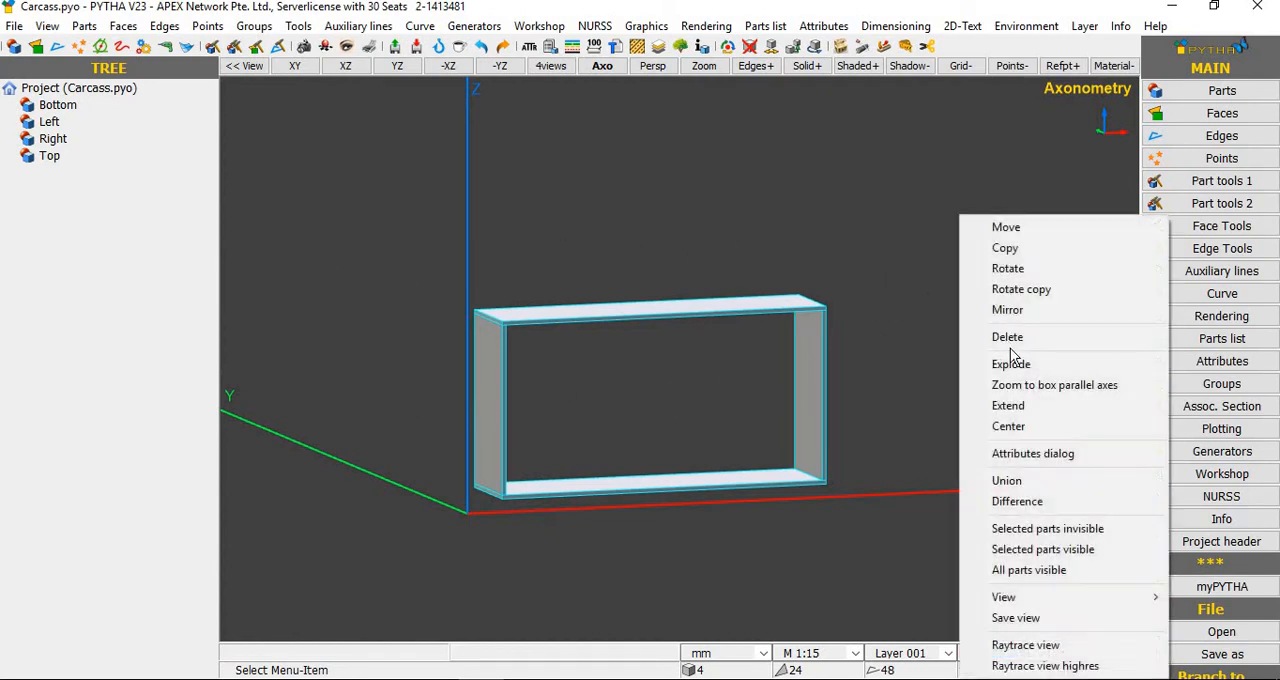
{"action": "left_click", "coordinate": [1027, 406]}
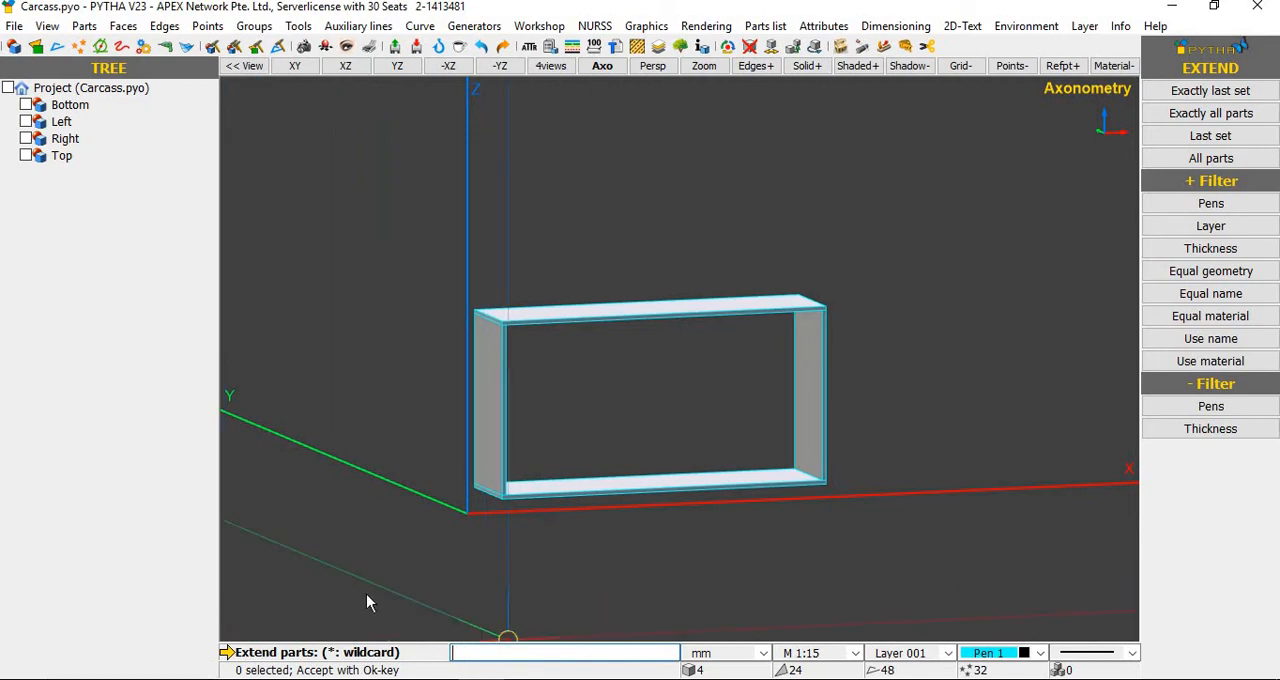
{"action": "left_click", "coordinate": [900, 270]}
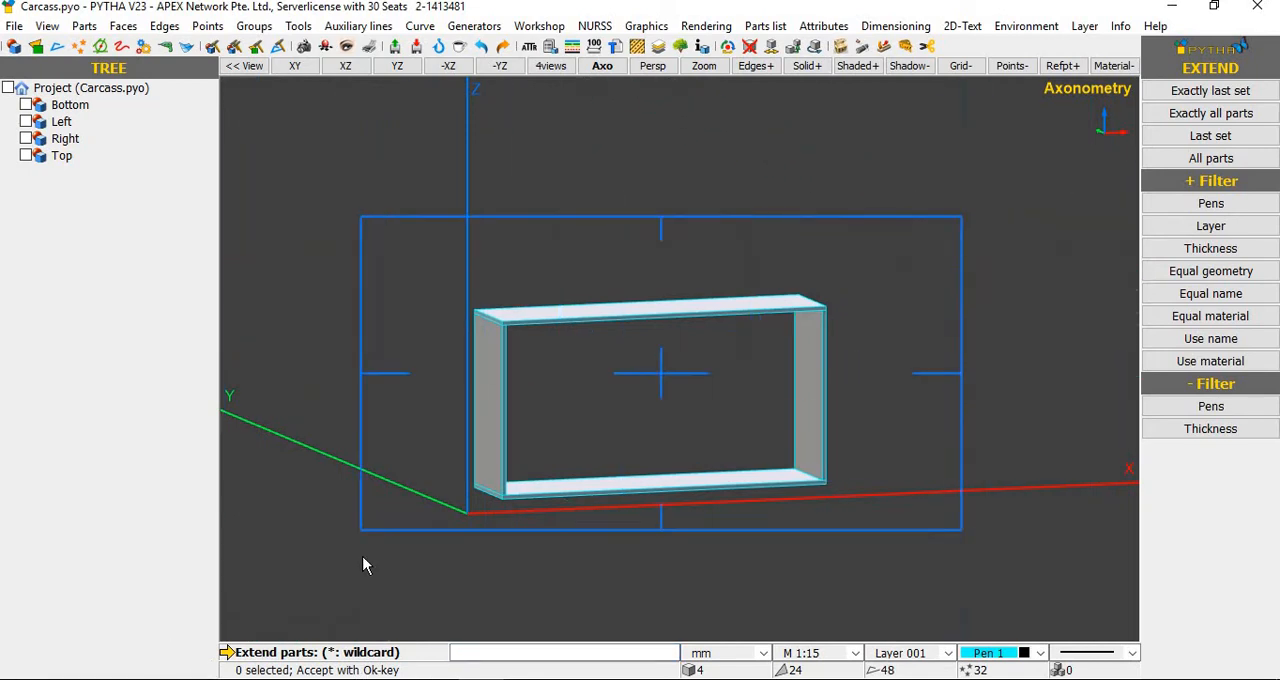
{"action": "left_click", "coordinate": [381, 538]}
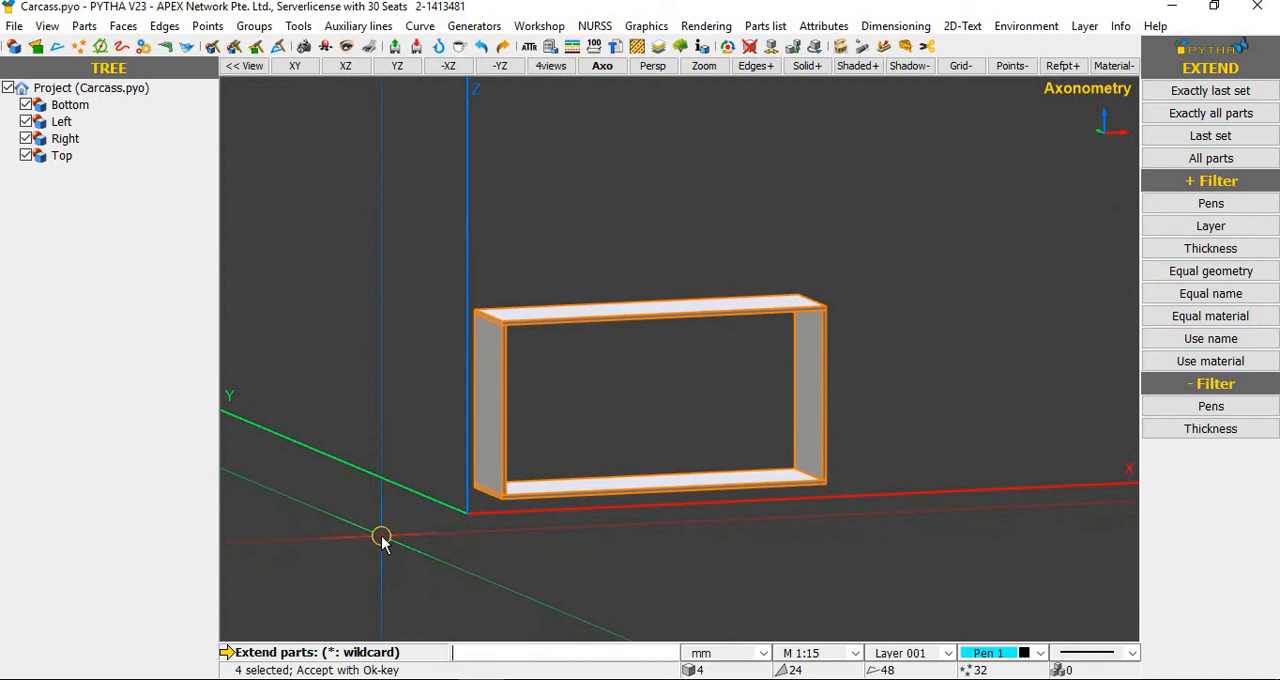
{"action": "right_click", "coordinate": [381, 535]}
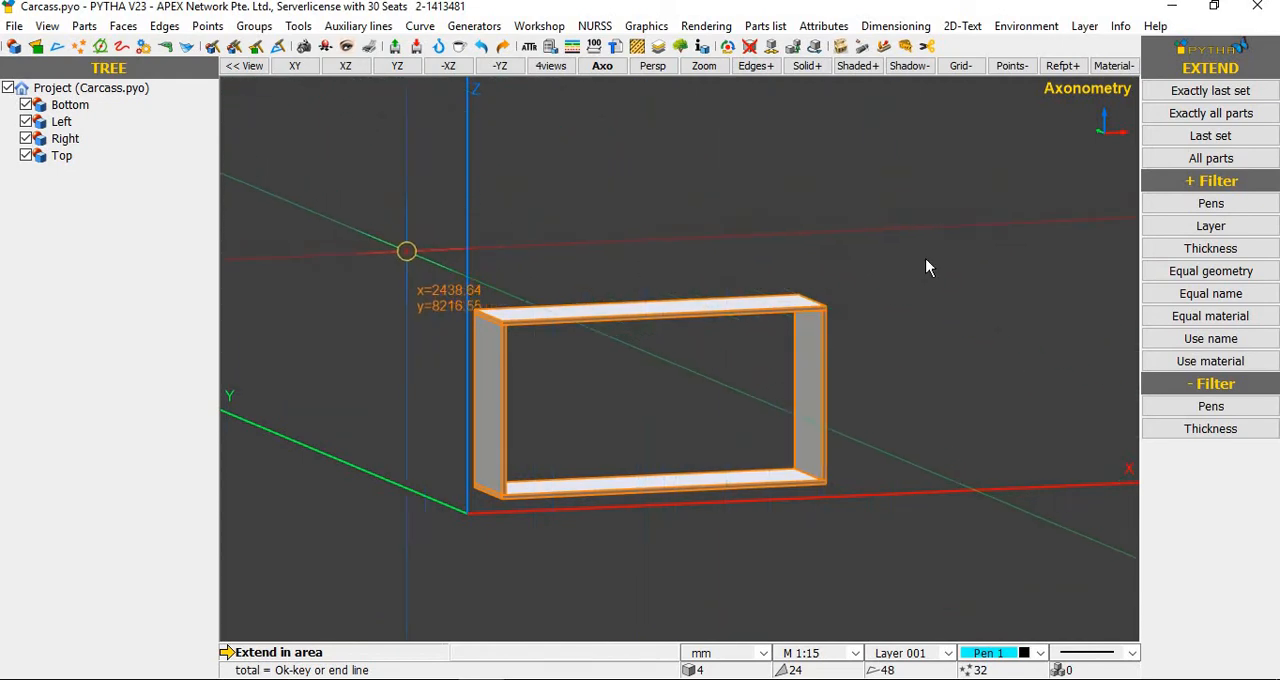
{"action": "left_click", "coordinate": [950, 234]}
{"action": "left_click", "coordinate": [446, 352]}
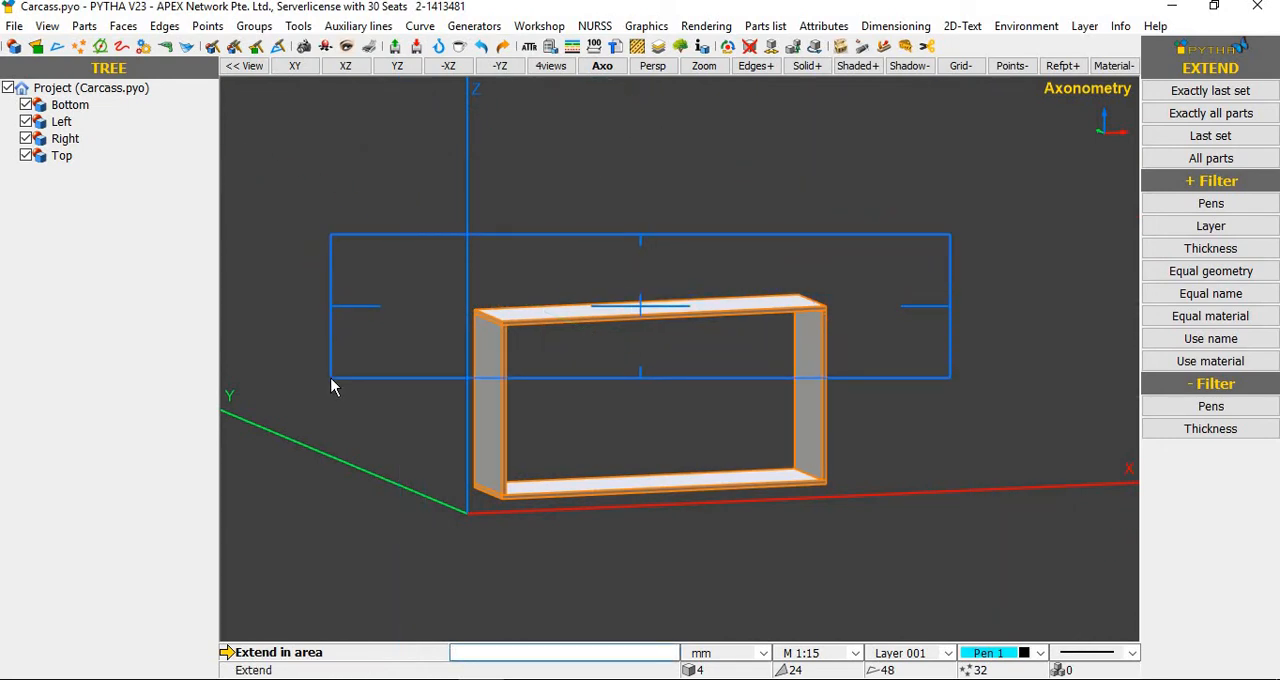
{"action": "left_click", "coordinate": [331, 380]}
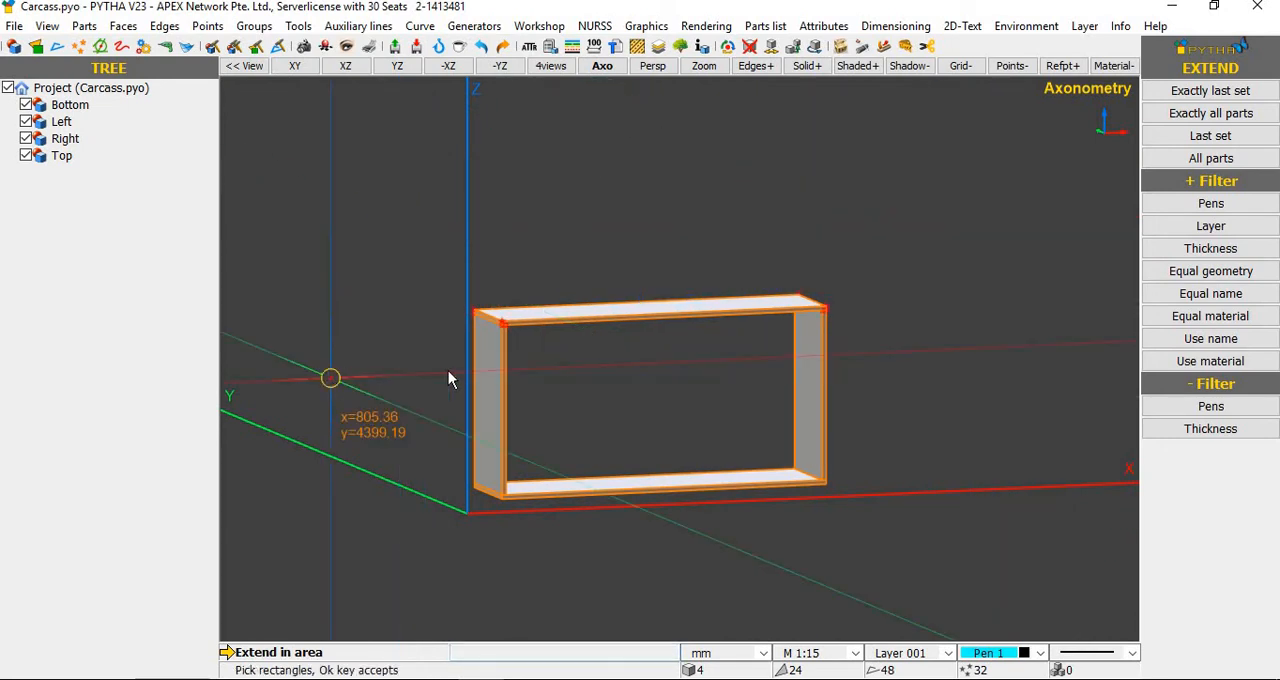
{"action": "right_click", "coordinate": [620, 378]}
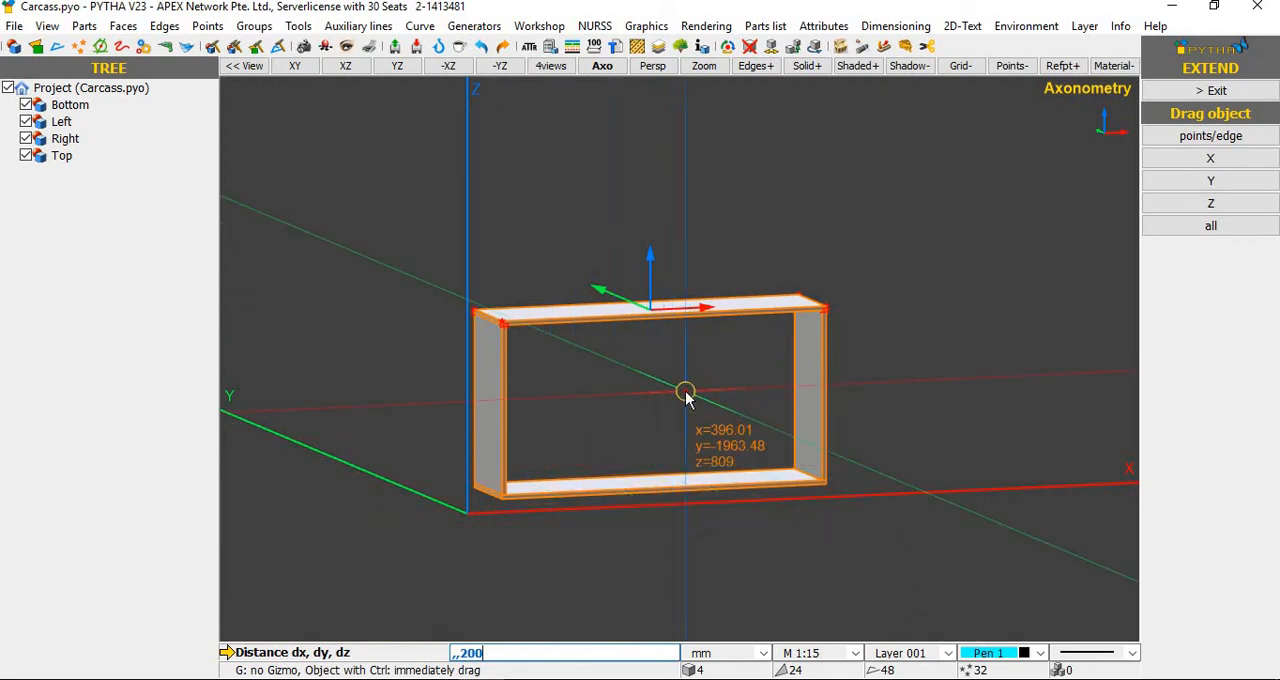
{"action": "key", "text": "Return"}
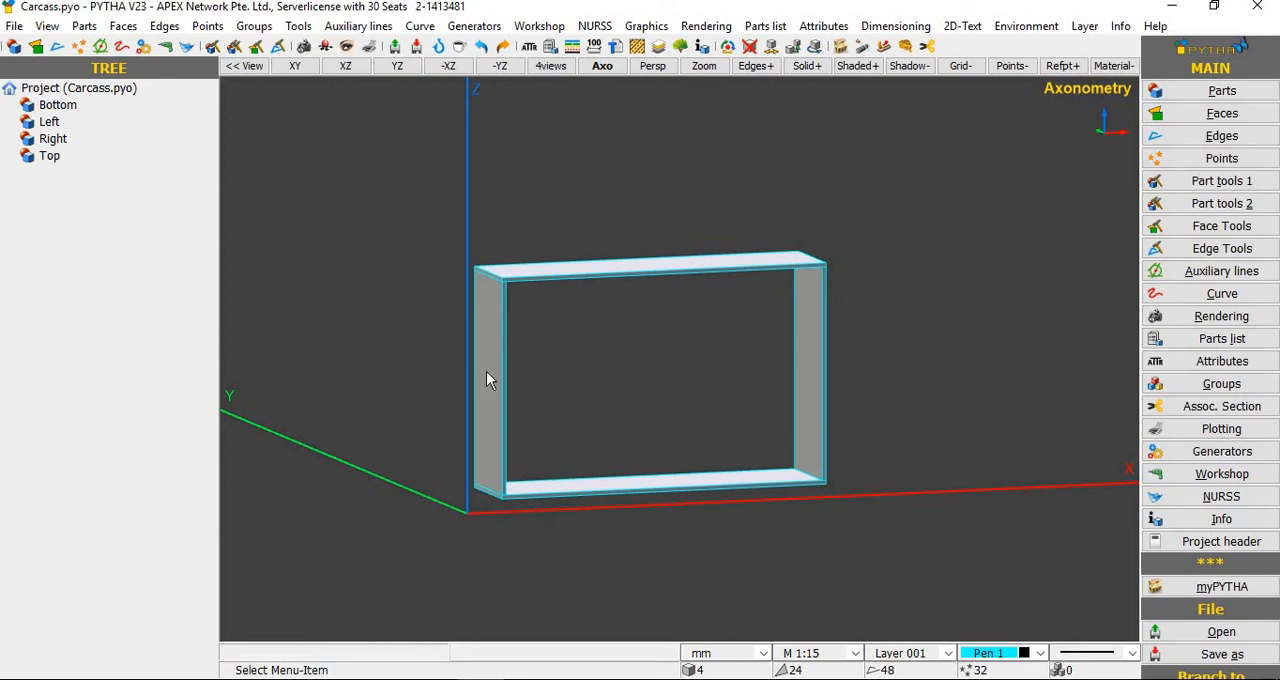
Step: Start another Extend on all four carcass parts, enclosing only the right side in the extend area
{"action": "middle_click_drag", "start_coordinate": [782, 553], "coordinate": [938, 376]}
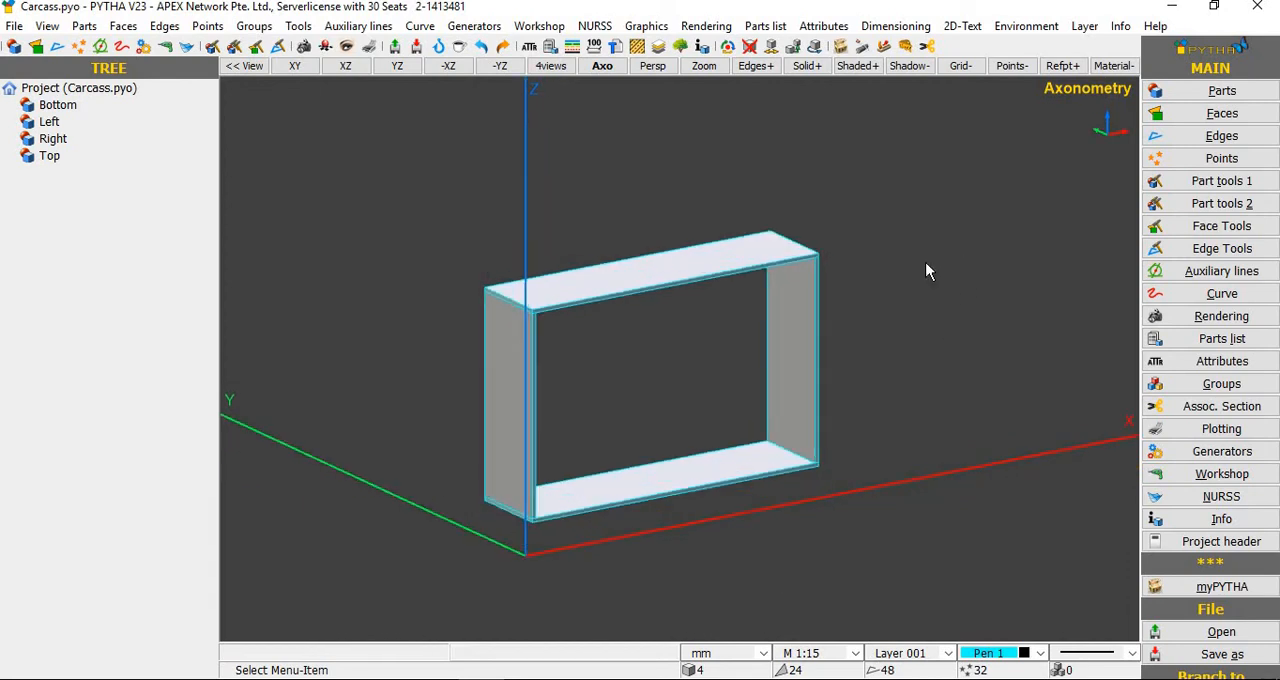
{"action": "right_click", "coordinate": [925, 264]}
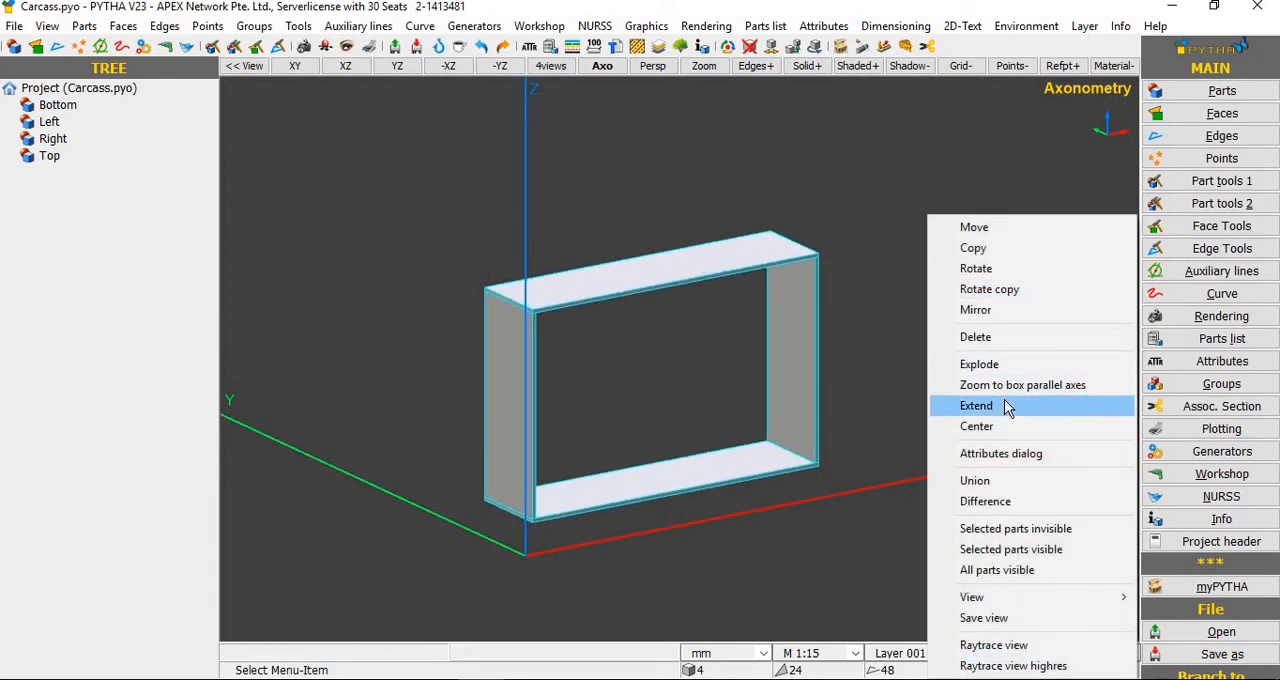
{"action": "left_click", "coordinate": [1008, 408]}
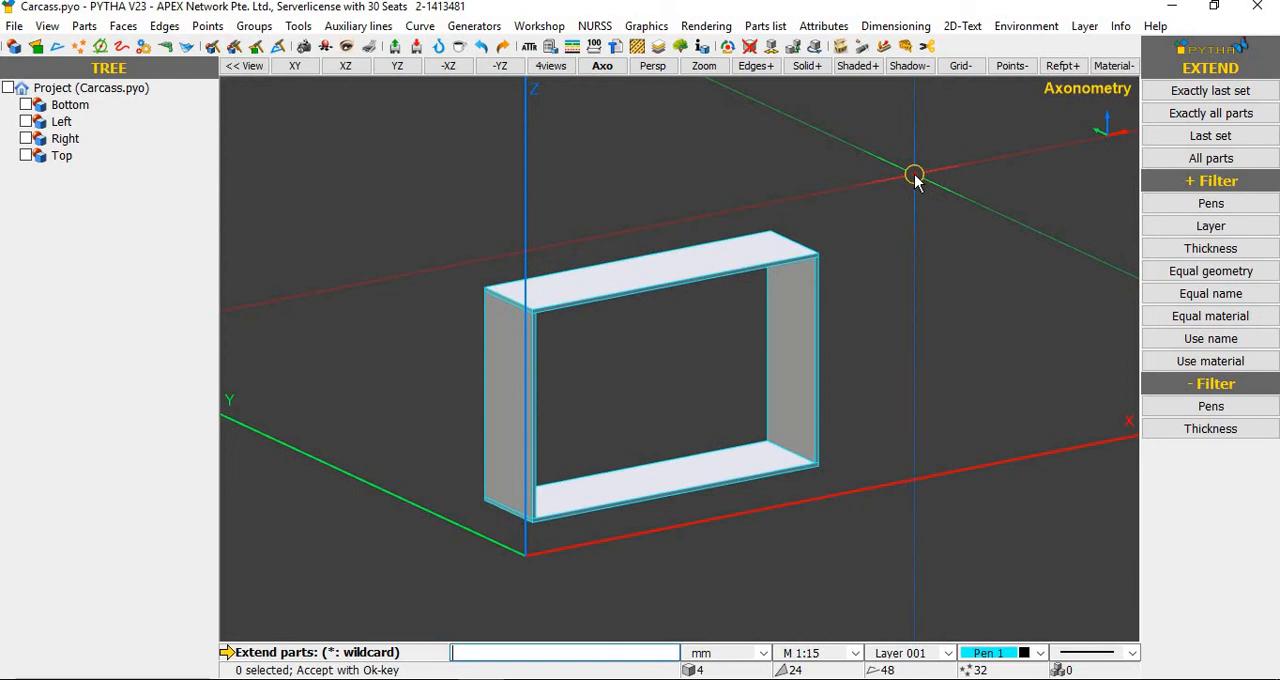
{"action": "left_click_drag", "start_coordinate": [946, 163], "coordinate": [340, 593]}
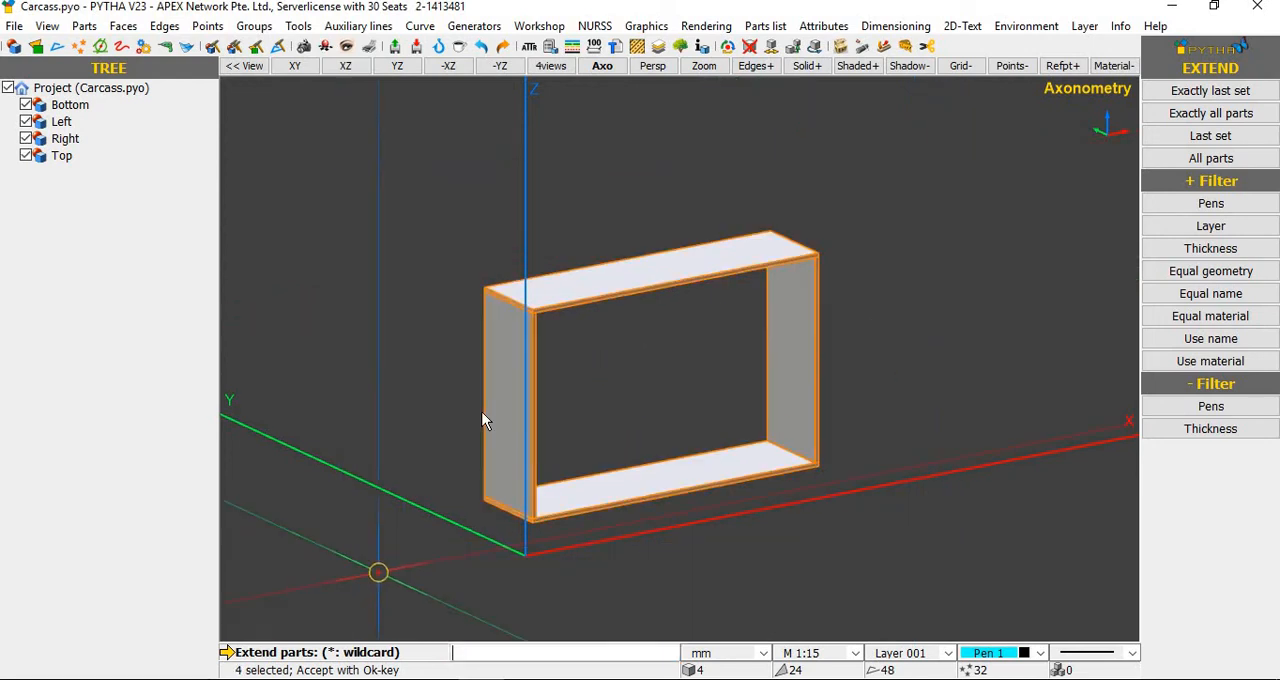
{"action": "right_click", "coordinate": [418, 409]}
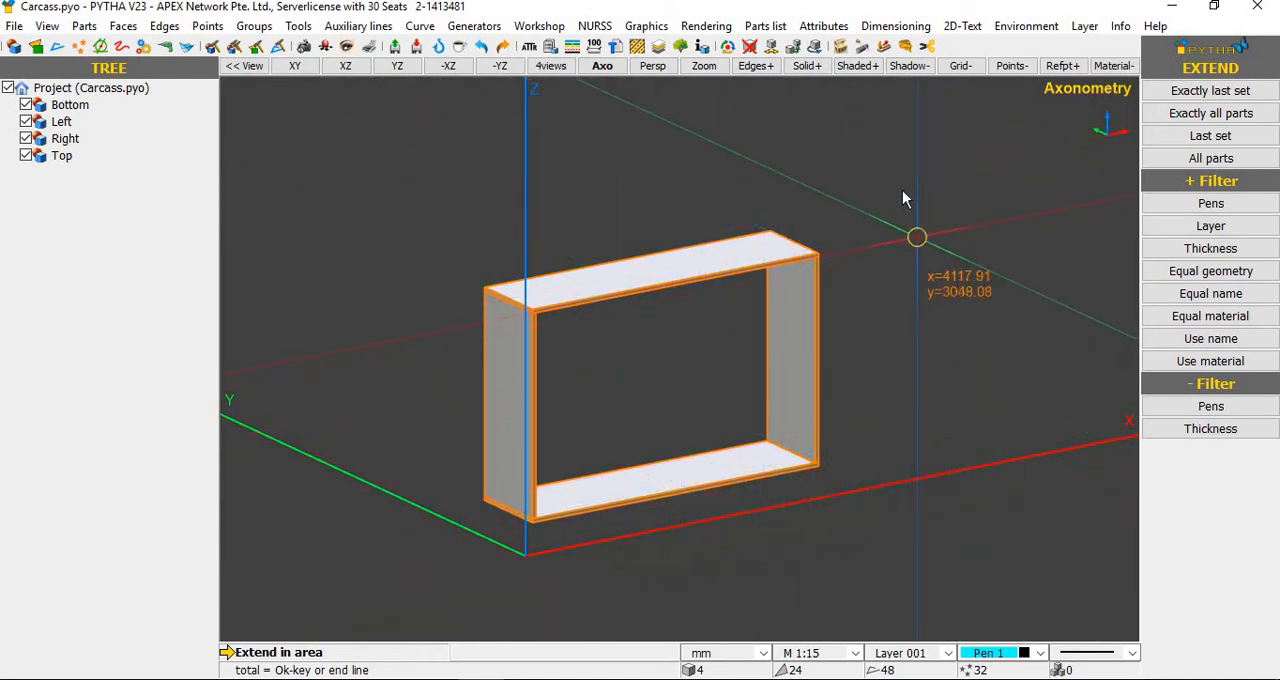
{"action": "left_click", "coordinate": [901, 150]}
{"action": "left_click", "coordinate": [715, 578]}
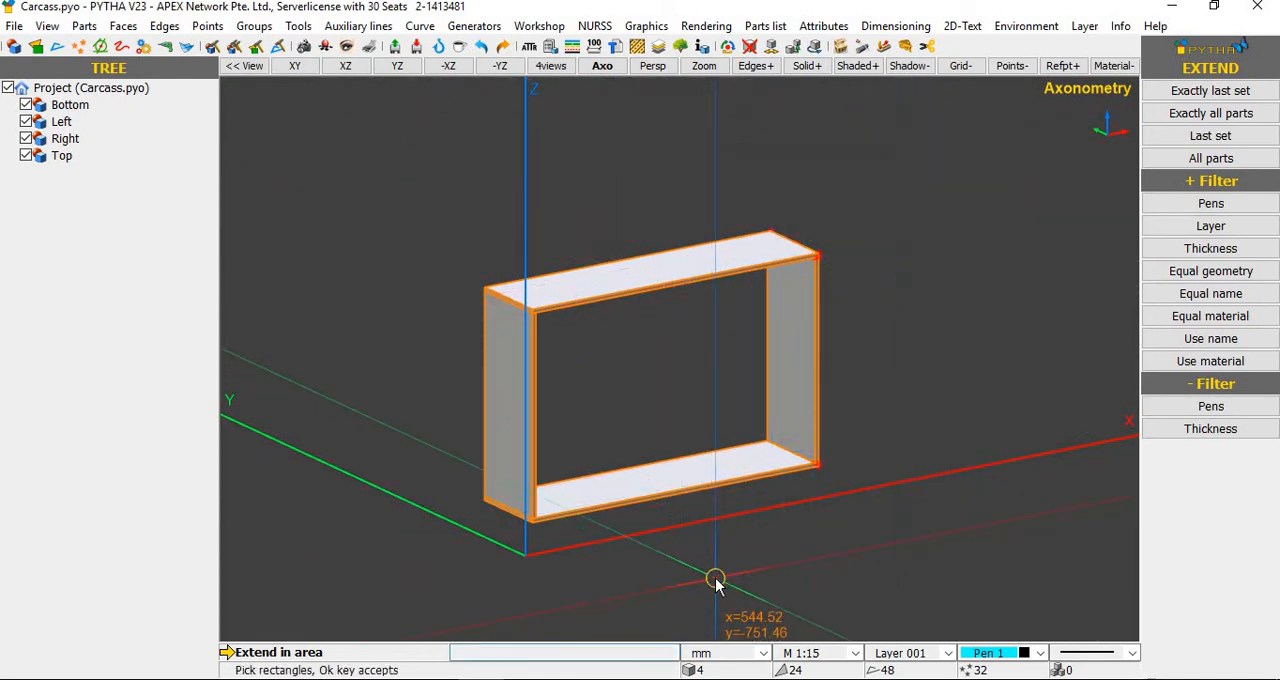
{"action": "right_click", "coordinate": [715, 578]}
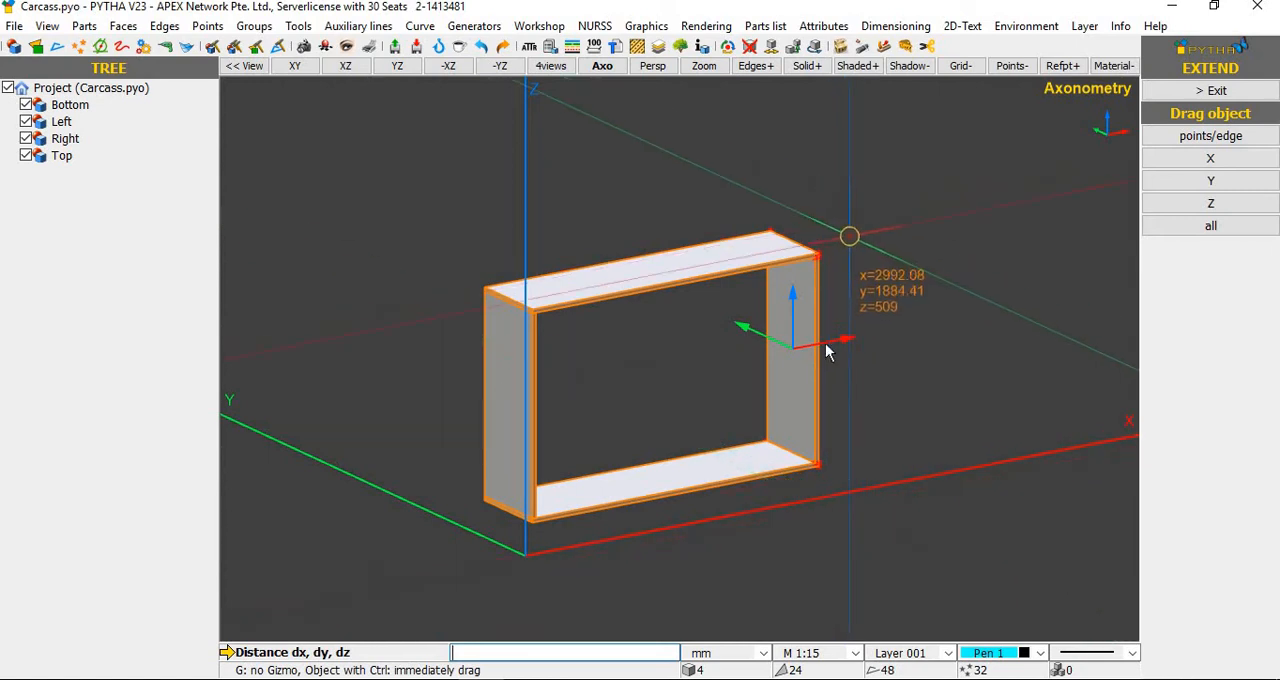
Step: Define the extend displacement along the top panel's front edge, from its upper right corner to its upper left corner
{"action": "scroll", "coordinate": [812, 240], "scroll_direction": "up", "scroll_amount": 5}
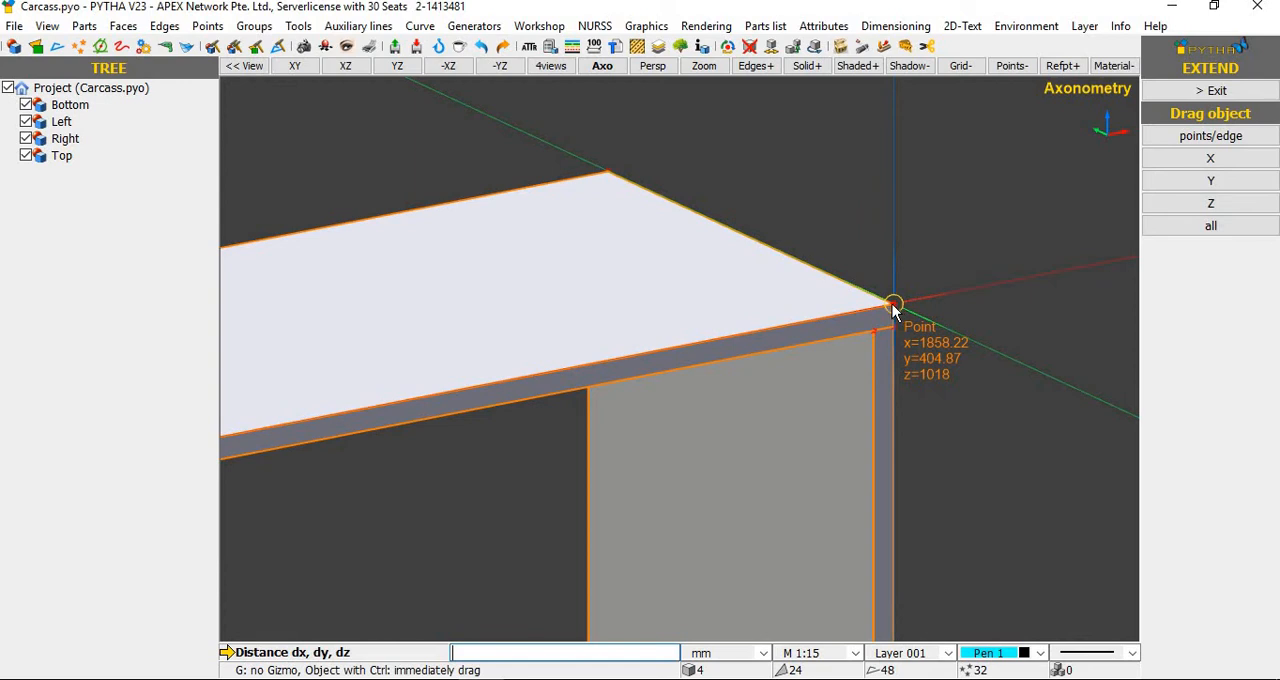
{"action": "left_click", "coordinate": [892, 306]}
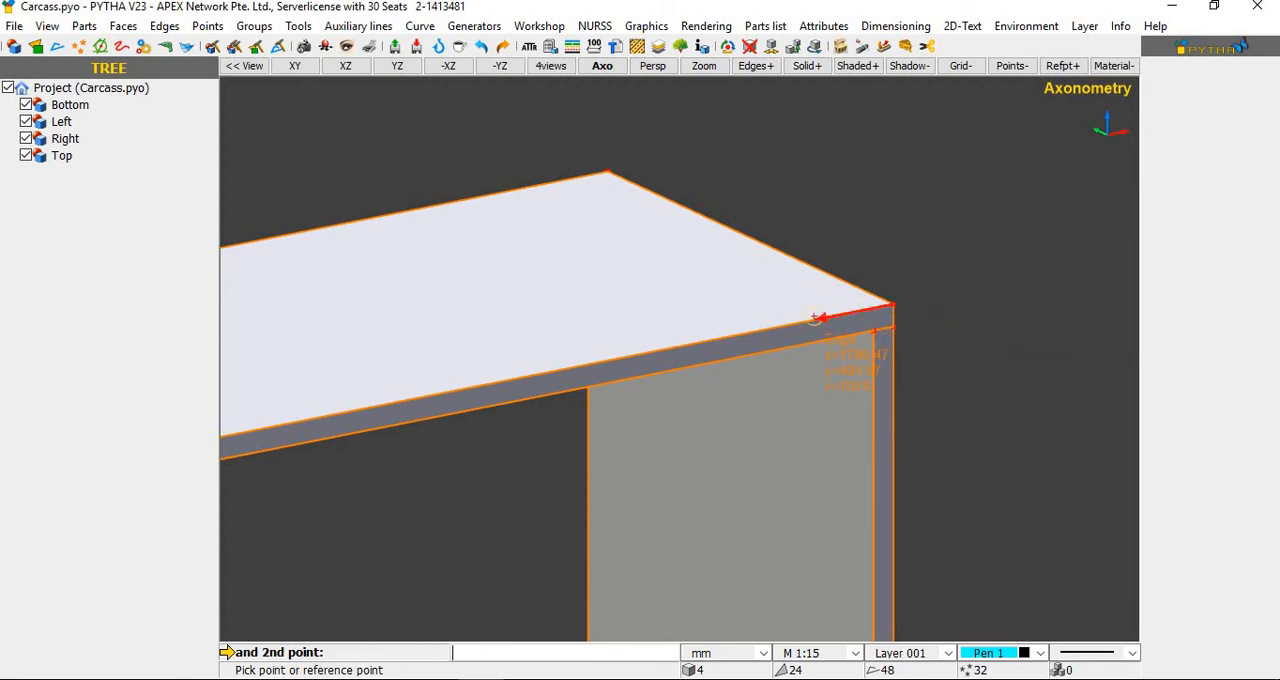
{"action": "scroll", "coordinate": [234, 410], "scroll_direction": "down", "scroll_amount": 3}
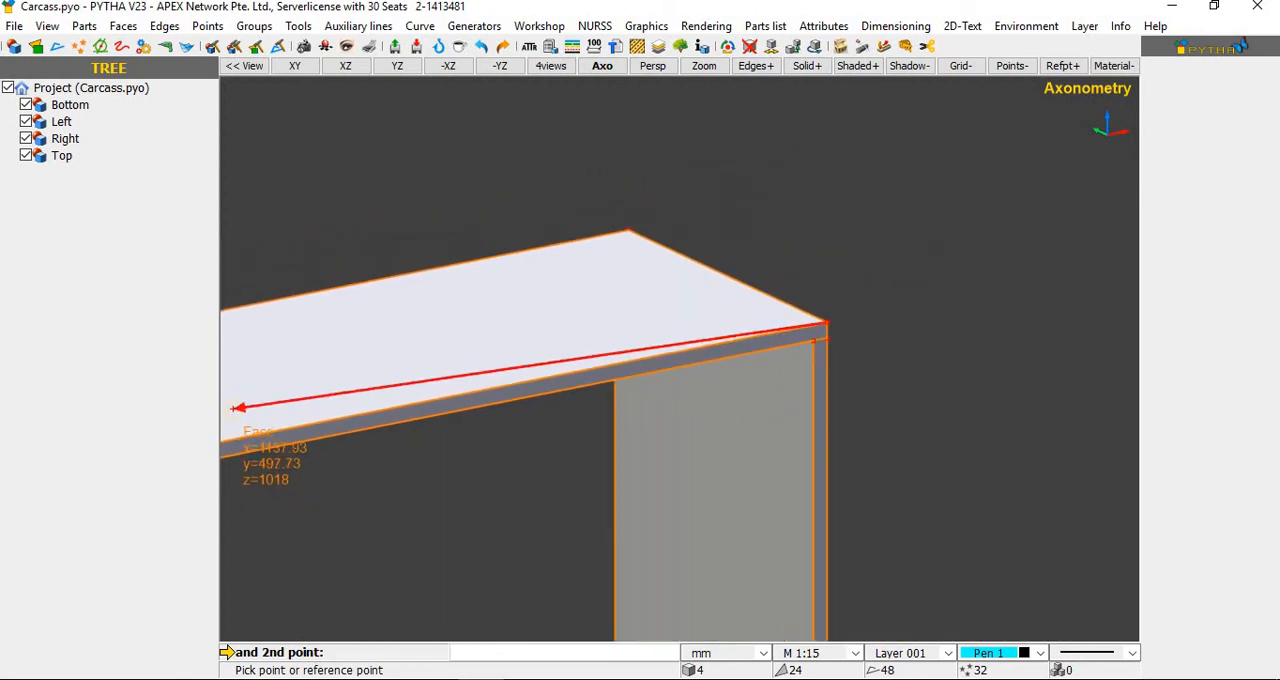
{"action": "scroll", "coordinate": [965, 310], "scroll_direction": "down", "scroll_amount": 1}
{"action": "scroll", "coordinate": [1075, 314], "scroll_direction": "down", "scroll_amount": 1}
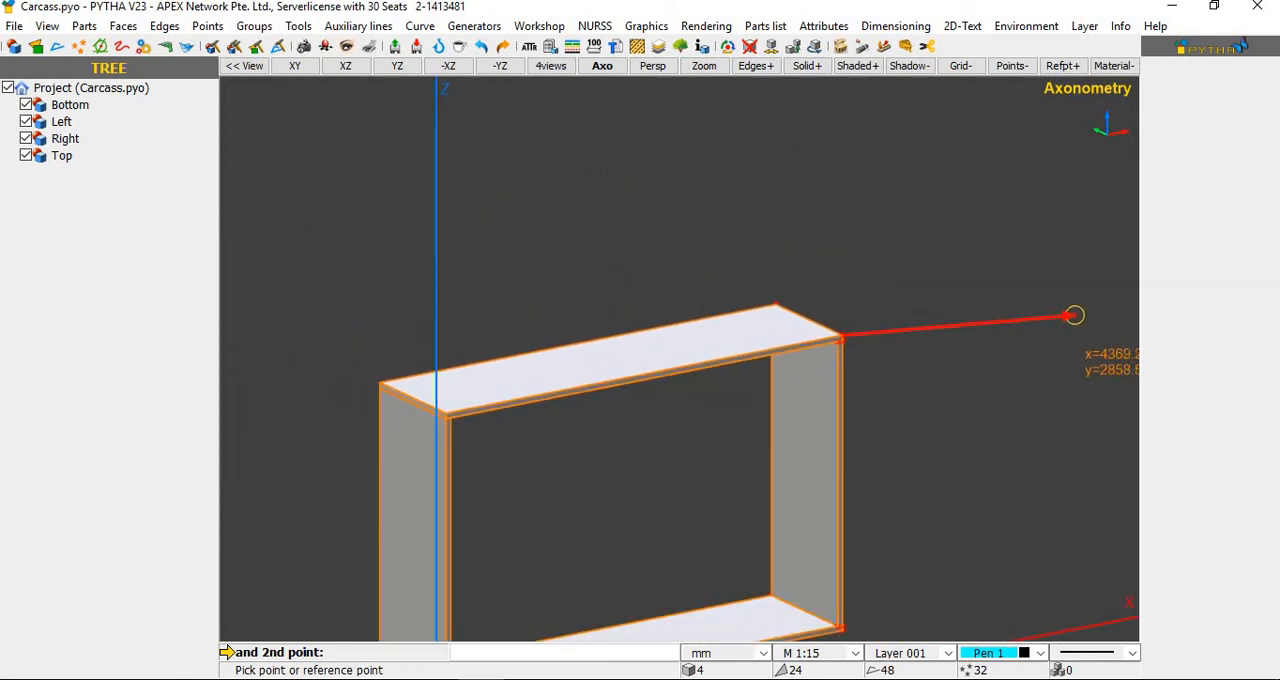
{"action": "scroll", "coordinate": [398, 415], "scroll_direction": "up", "scroll_amount": 2}
{"action": "scroll", "coordinate": [445, 450], "scroll_direction": "up", "scroll_amount": 1}
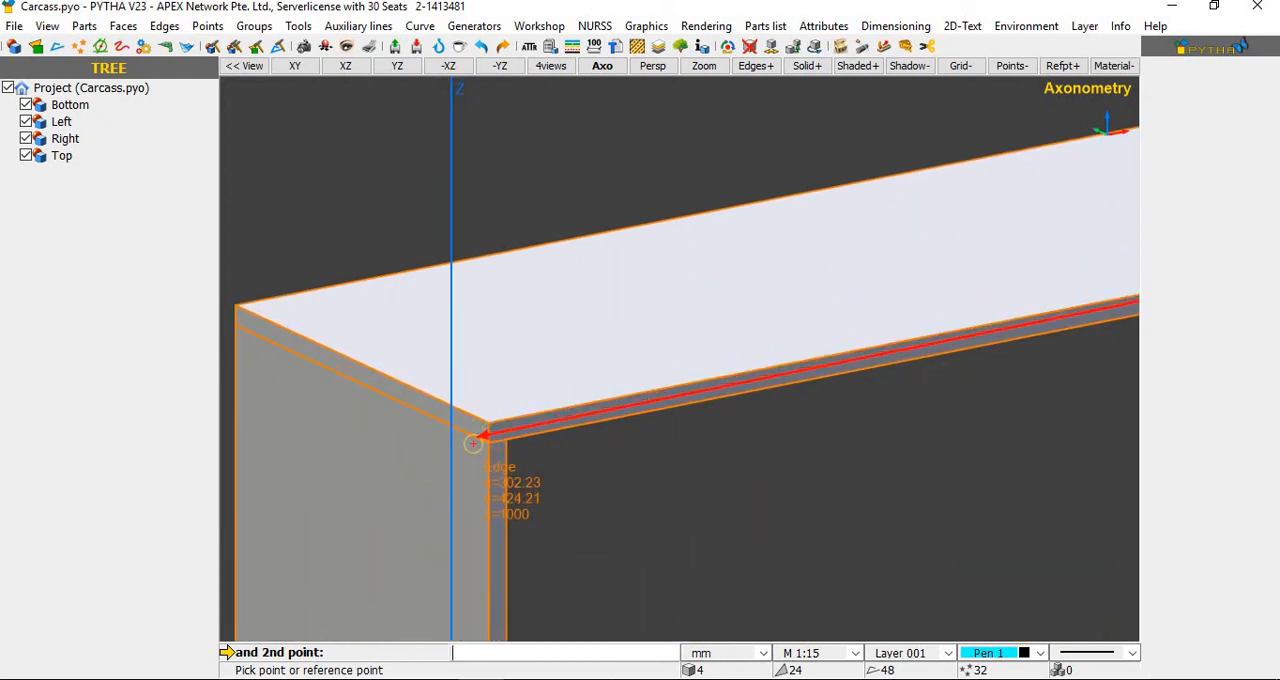
{"action": "scroll", "coordinate": [484, 440], "scroll_direction": "up", "scroll_amount": 1}
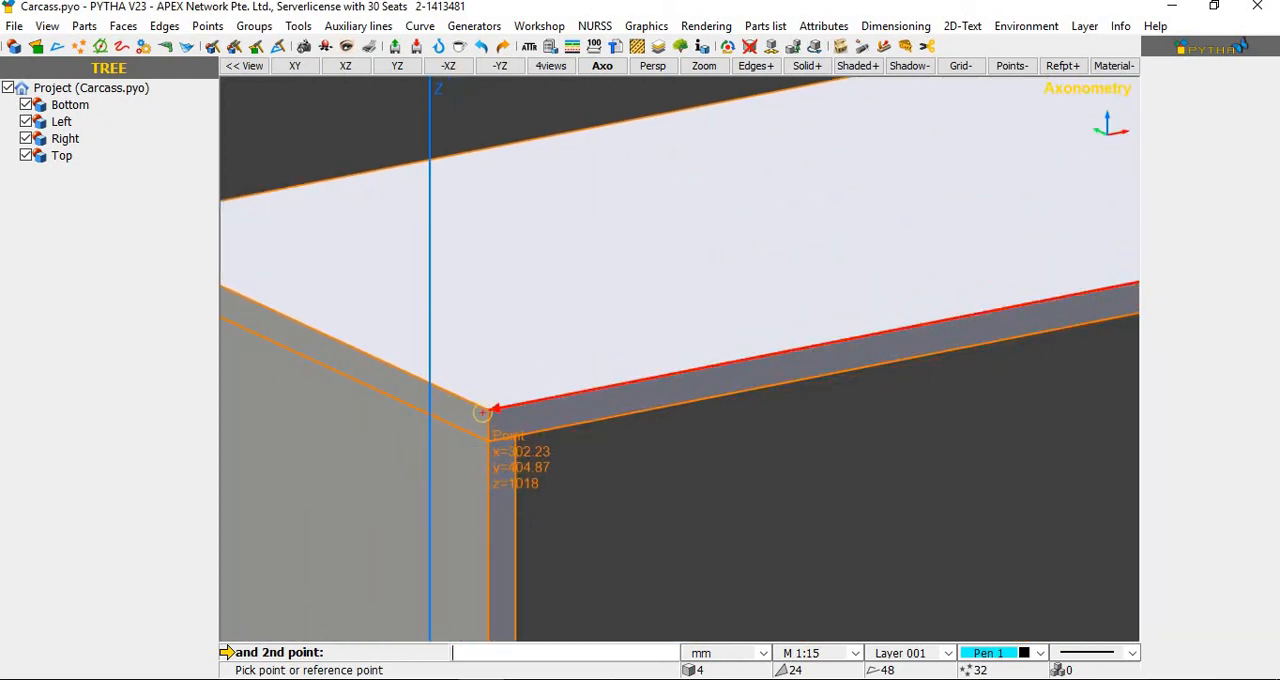
{"action": "left_click", "coordinate": [490, 409]}
{"action": "left_click_drag", "start_coordinate": [647, 223], "coordinate": [1091, 418]}
{"action": "scroll", "coordinate": [673, 266], "scroll_direction": "down", "scroll_amount": 2}
{"action": "scroll", "coordinate": [680, 250], "scroll_direction": "down", "scroll_amount": 4}
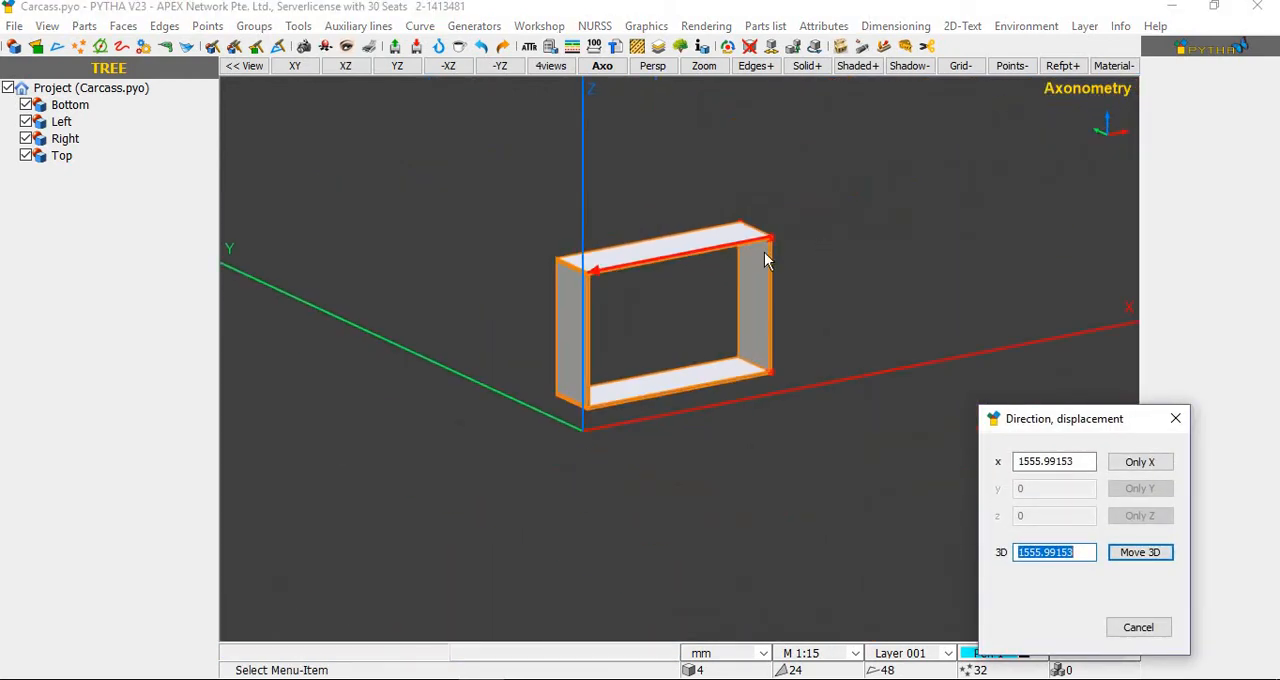
Step: Set the X displacement to 1555.99153-700 and apply the extension in X only
{"action": "scroll", "coordinate": [766, 257], "scroll_direction": "up", "scroll_amount": 2}
{"action": "left_click_drag", "start_coordinate": [1063, 417], "coordinate": [866, 199]}
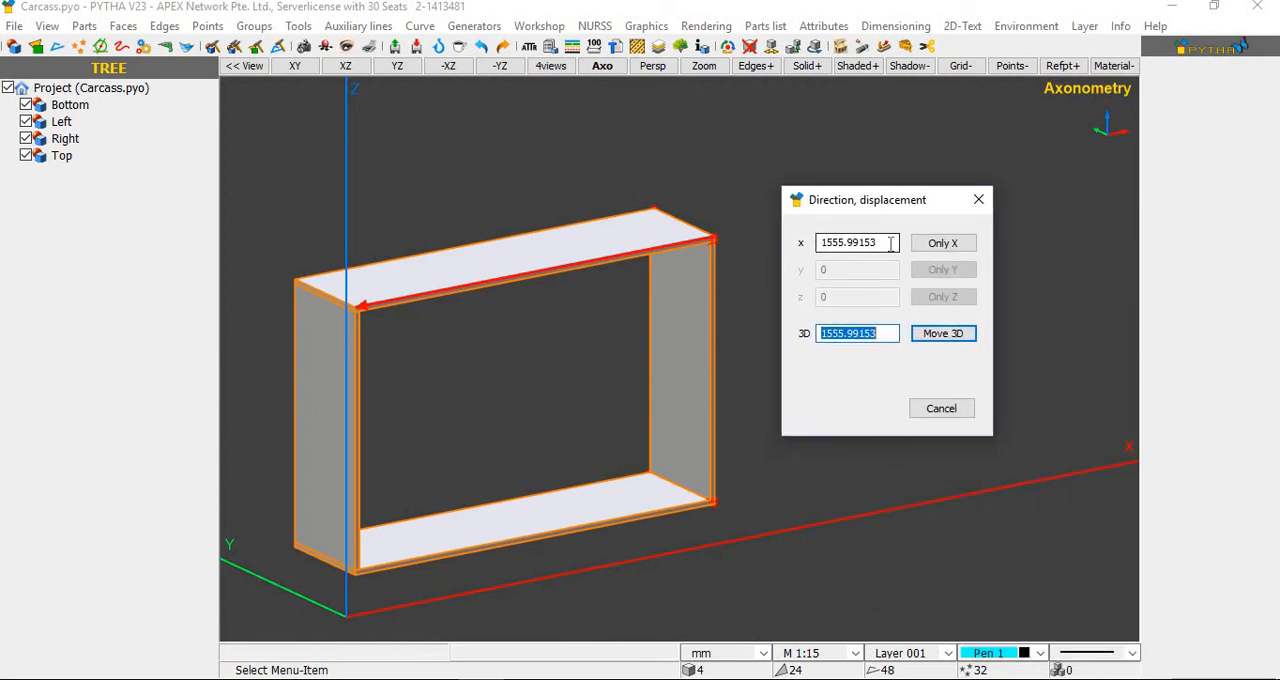
{"action": "left_click", "coordinate": [884, 244]}
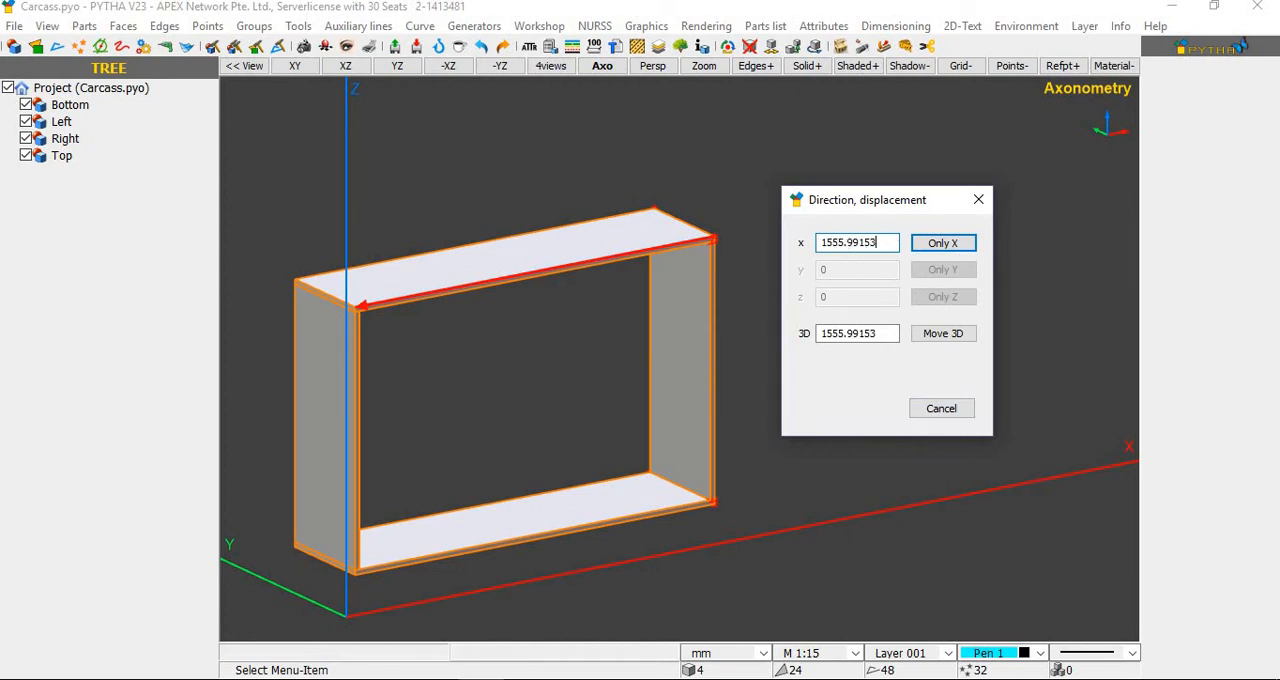
{"action": "type", "text": "-700"}
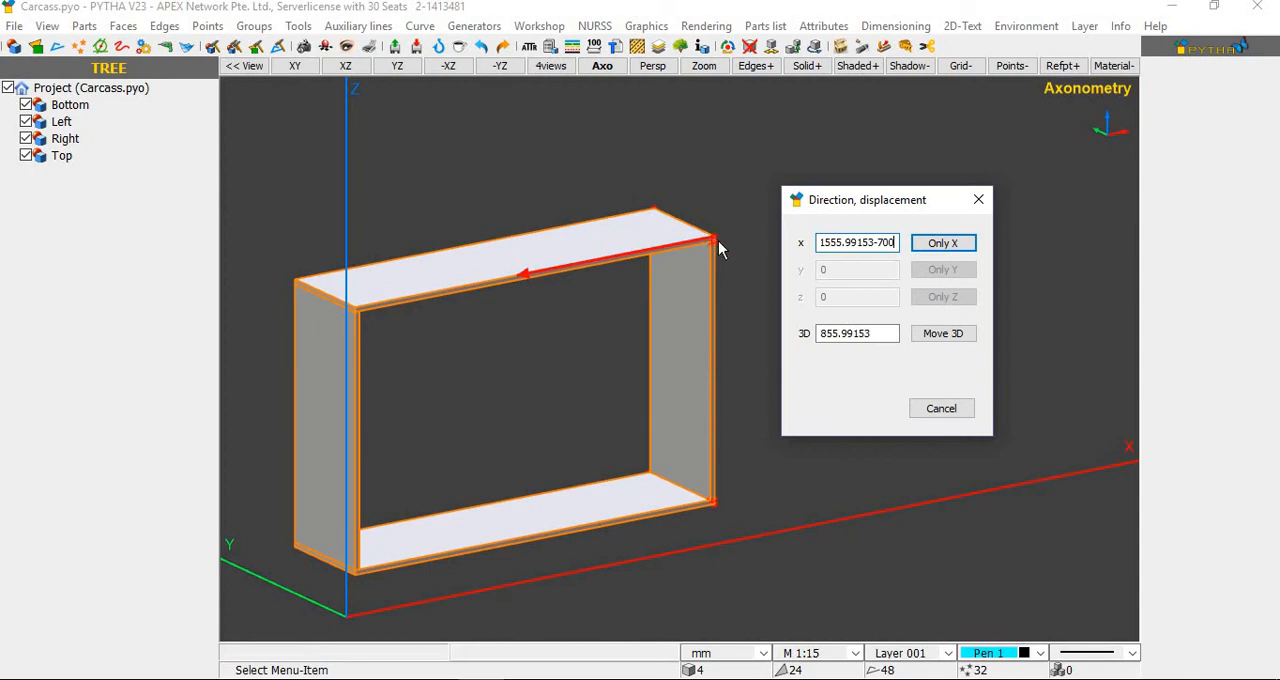
{"action": "scroll", "coordinate": [705, 245], "scroll_direction": "up", "scroll_amount": 5}
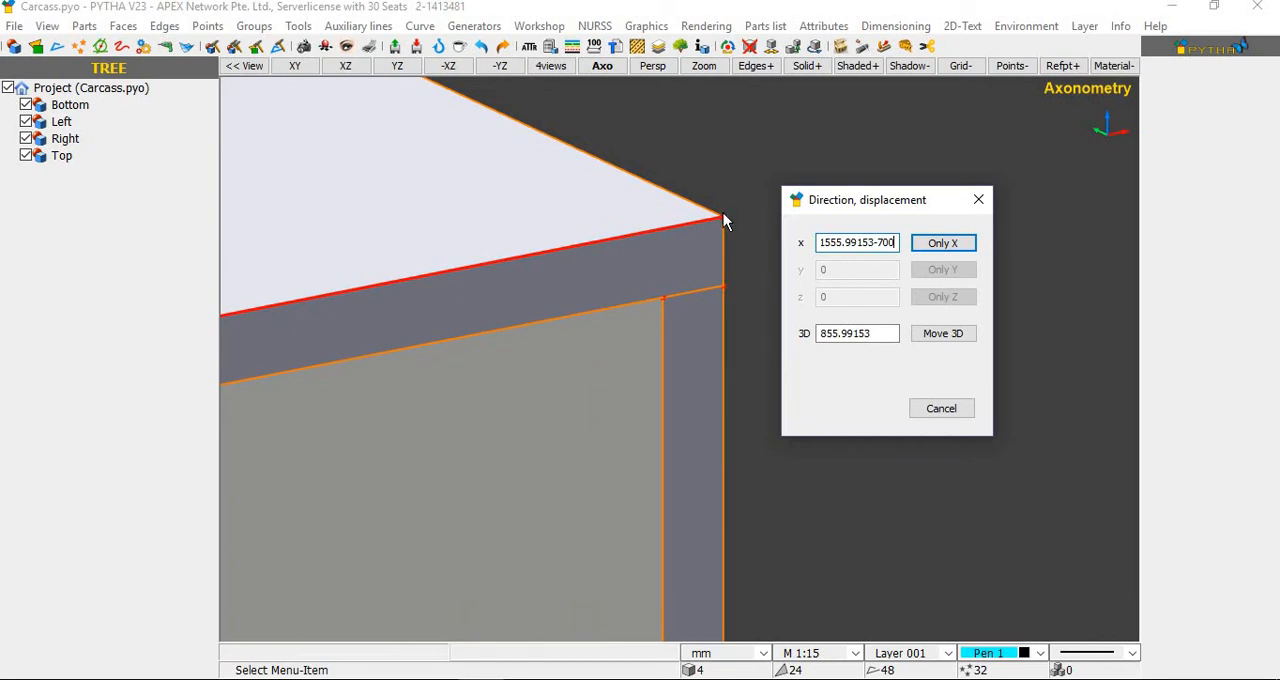
{"action": "scroll", "coordinate": [733, 190], "scroll_direction": "down", "scroll_amount": 6}
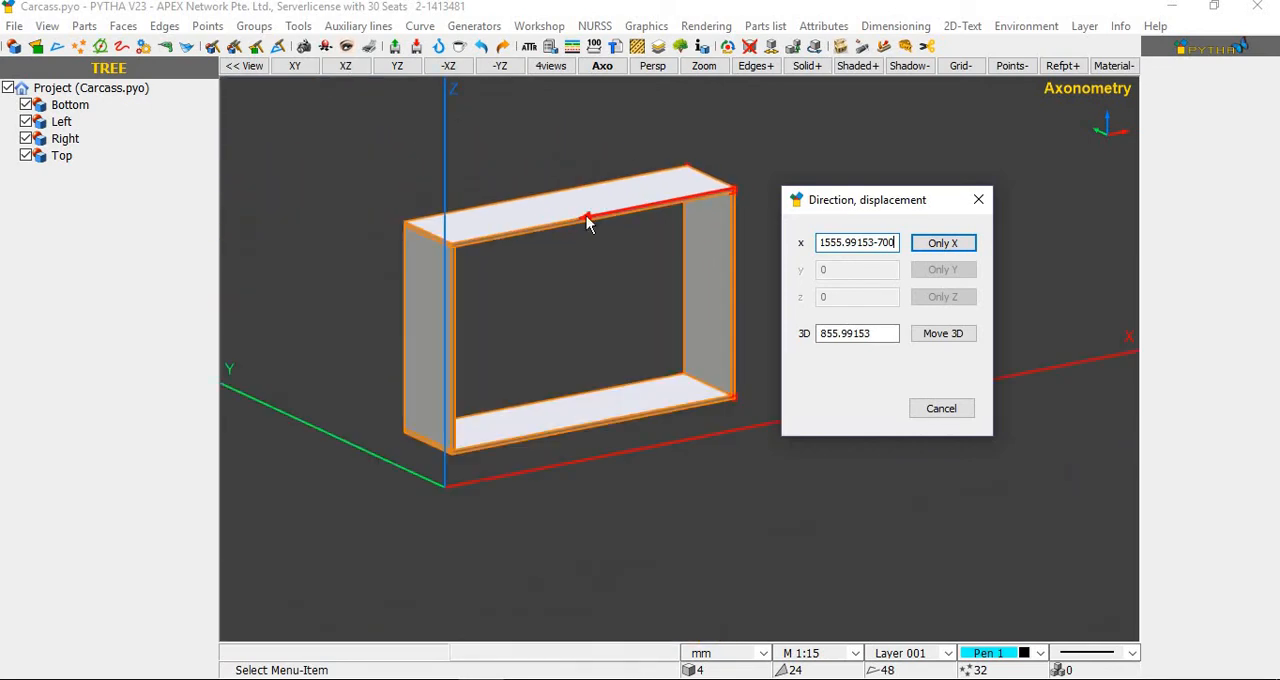
{"action": "scroll", "coordinate": [411, 228], "scroll_direction": "up", "scroll_amount": 2}
{"action": "scroll", "coordinate": [312, 249], "scroll_direction": "up", "scroll_amount": 3}
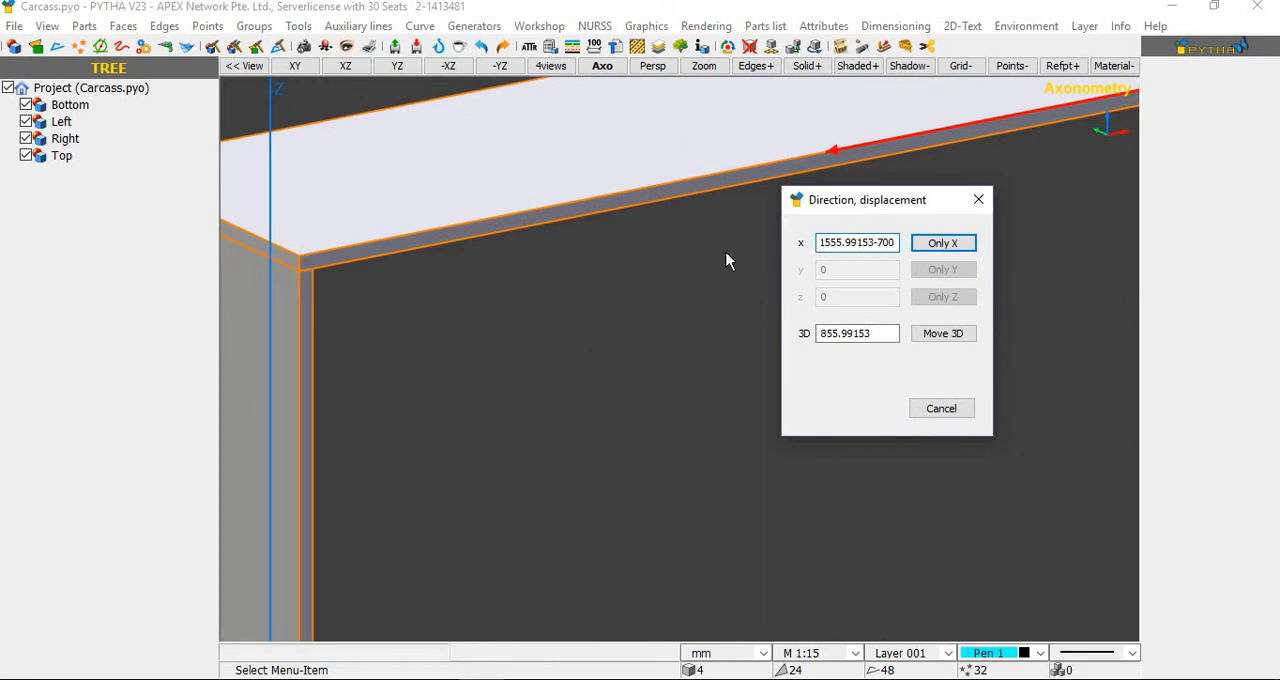
{"action": "scroll", "coordinate": [553, 260], "scroll_direction": "down", "scroll_amount": 2}
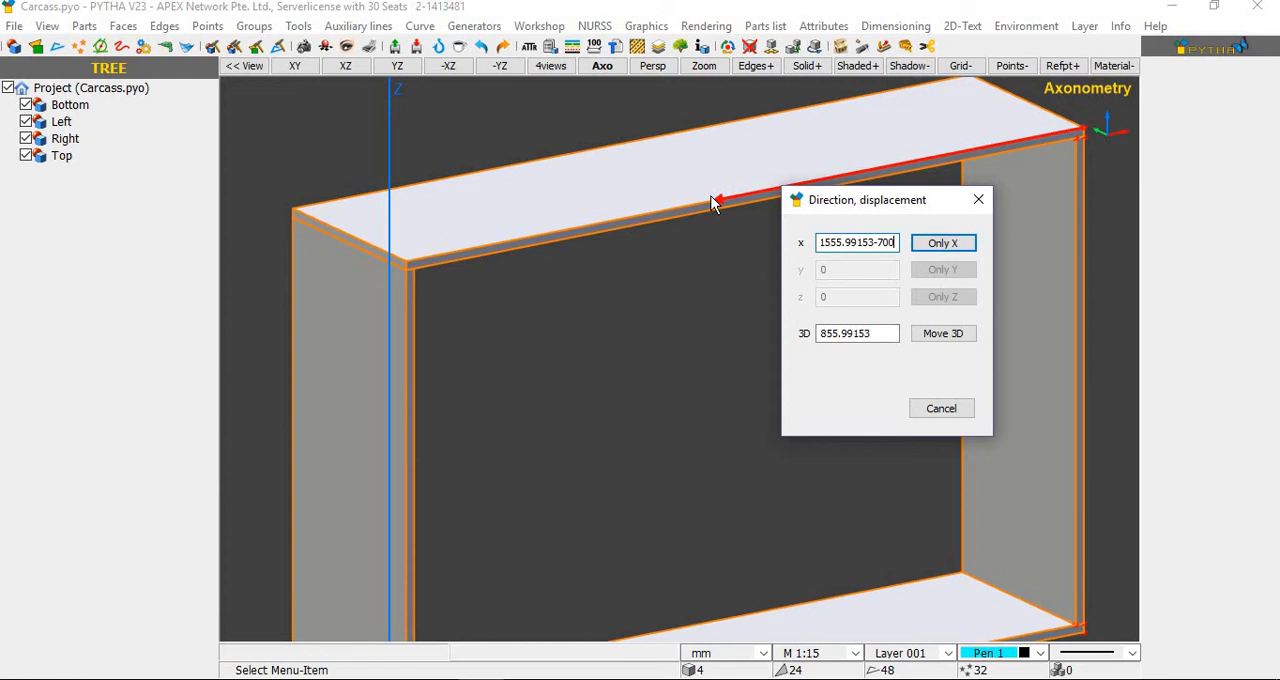
{"action": "left_click", "coordinate": [942, 245]}
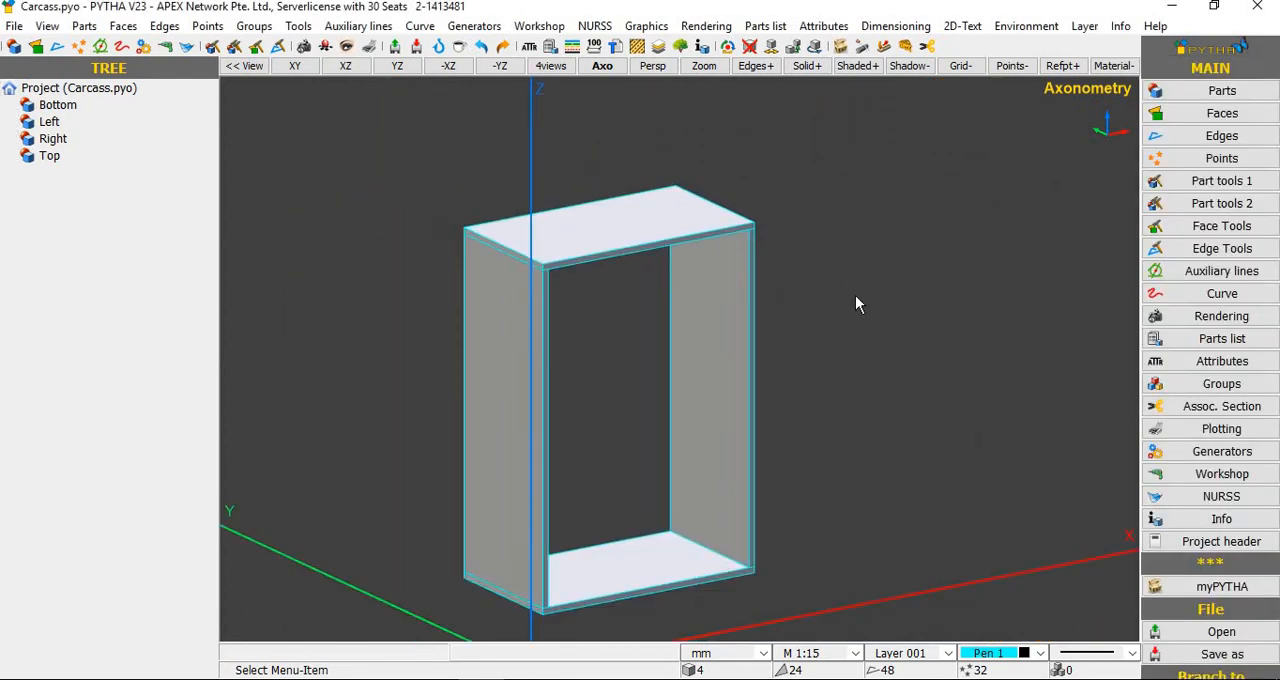
Step: Check the top panel's dimensions in its part information, then close it
{"action": "middle_click_drag", "start_coordinate": [855, 295], "coordinate": [733, 241]}
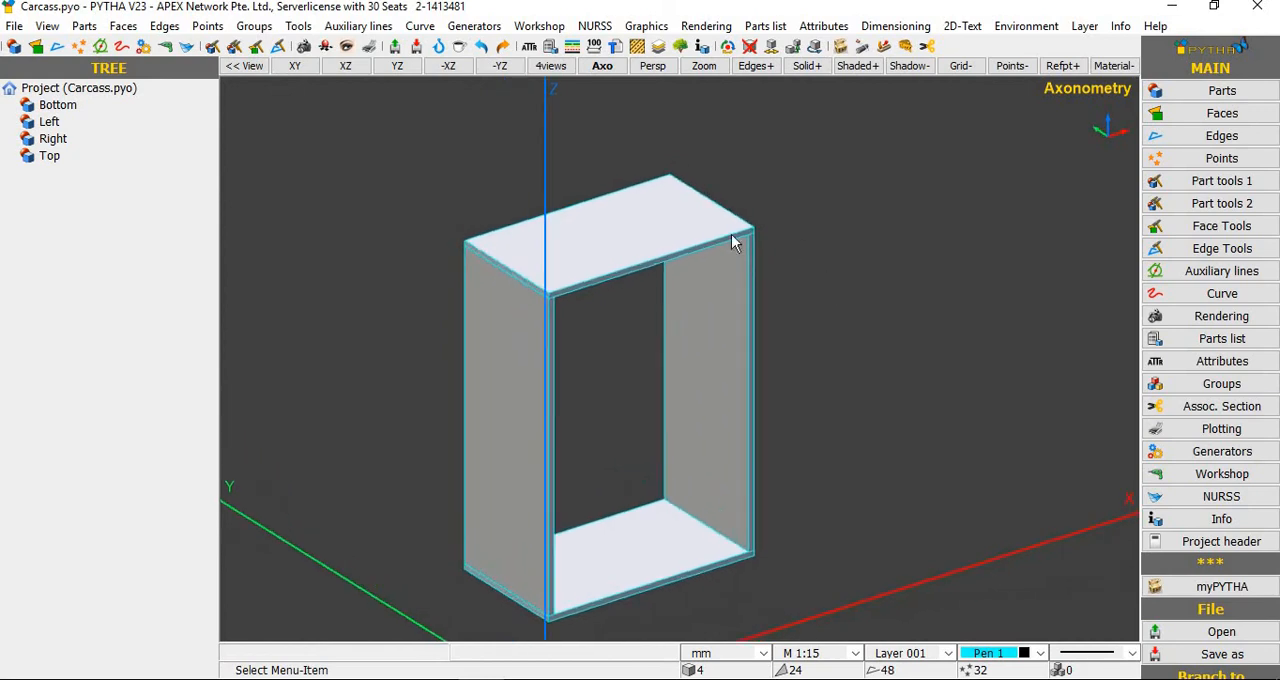
{"action": "double_click", "coordinate": [607, 260]}
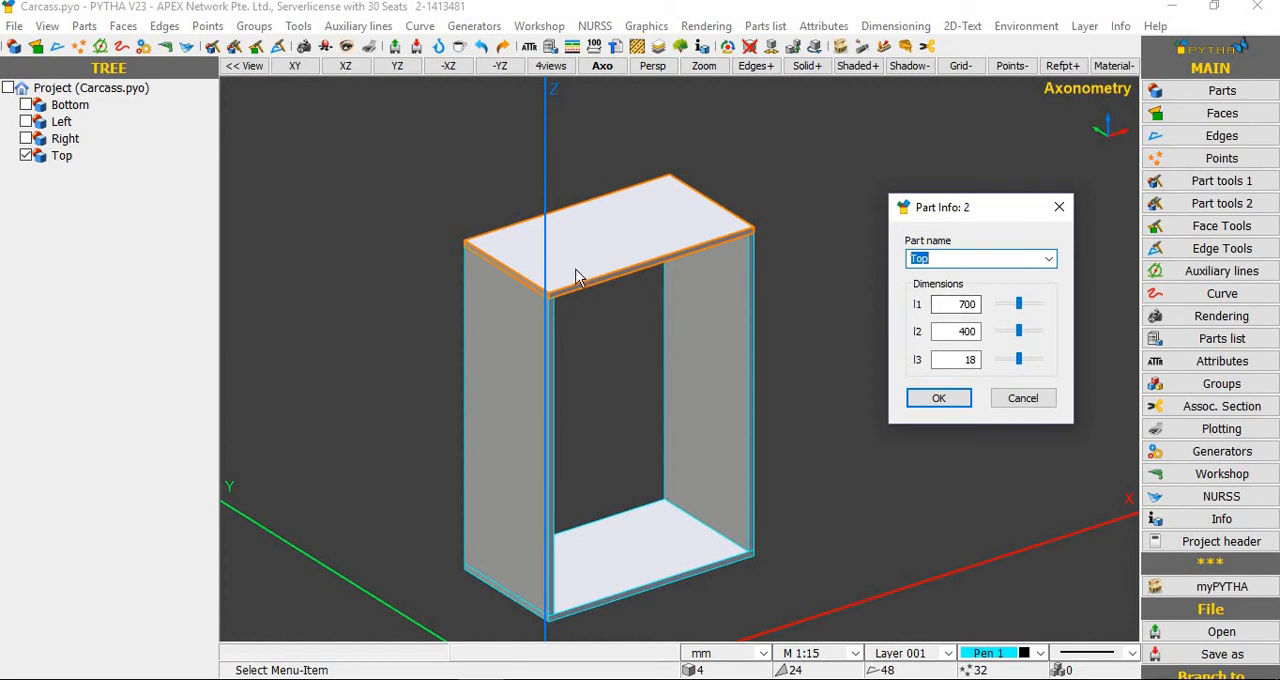
{"action": "scroll", "coordinate": [530, 330], "scroll_direction": "up", "scroll_amount": 5}
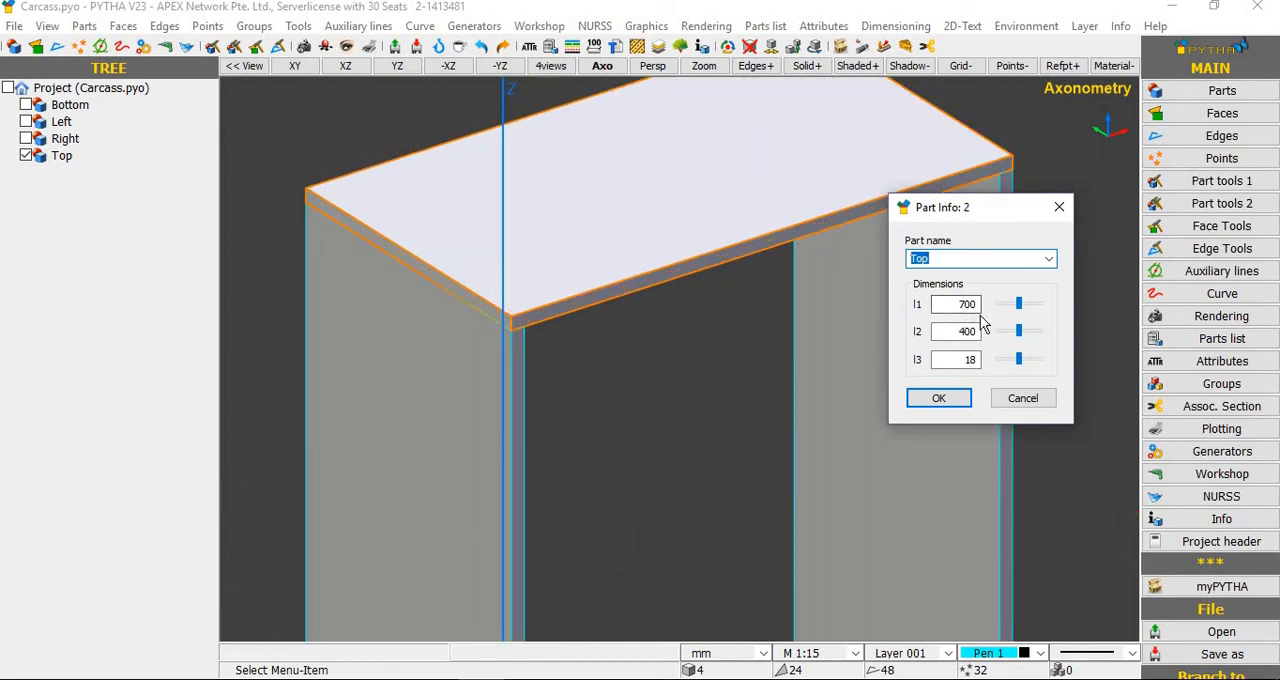
{"action": "left_click", "coordinate": [952, 398]}
{"action": "scroll", "coordinate": [606, 446], "scroll_direction": "down", "scroll_amount": 5}
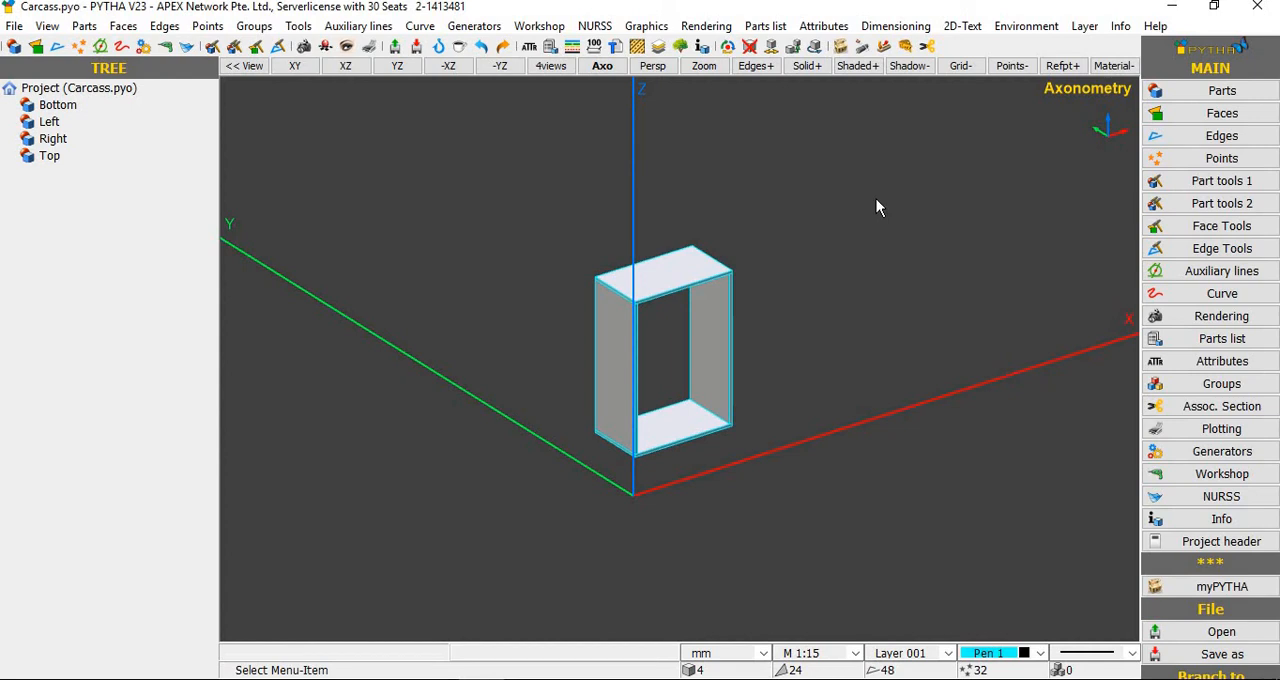
{"action": "middle_click_drag", "start_coordinate": [789, 303], "coordinate": [820, 311]}
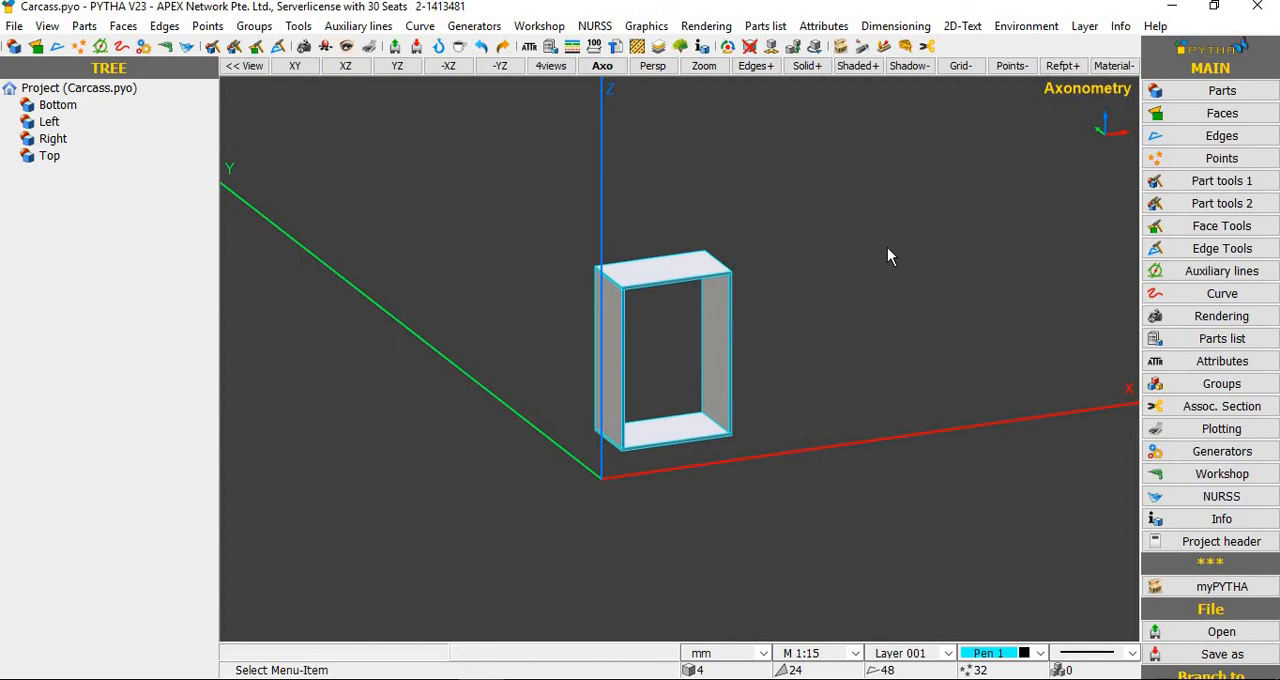
{"action": "right_click", "coordinate": [872, 206]}
{"action": "left_click", "coordinate": [920, 396]}
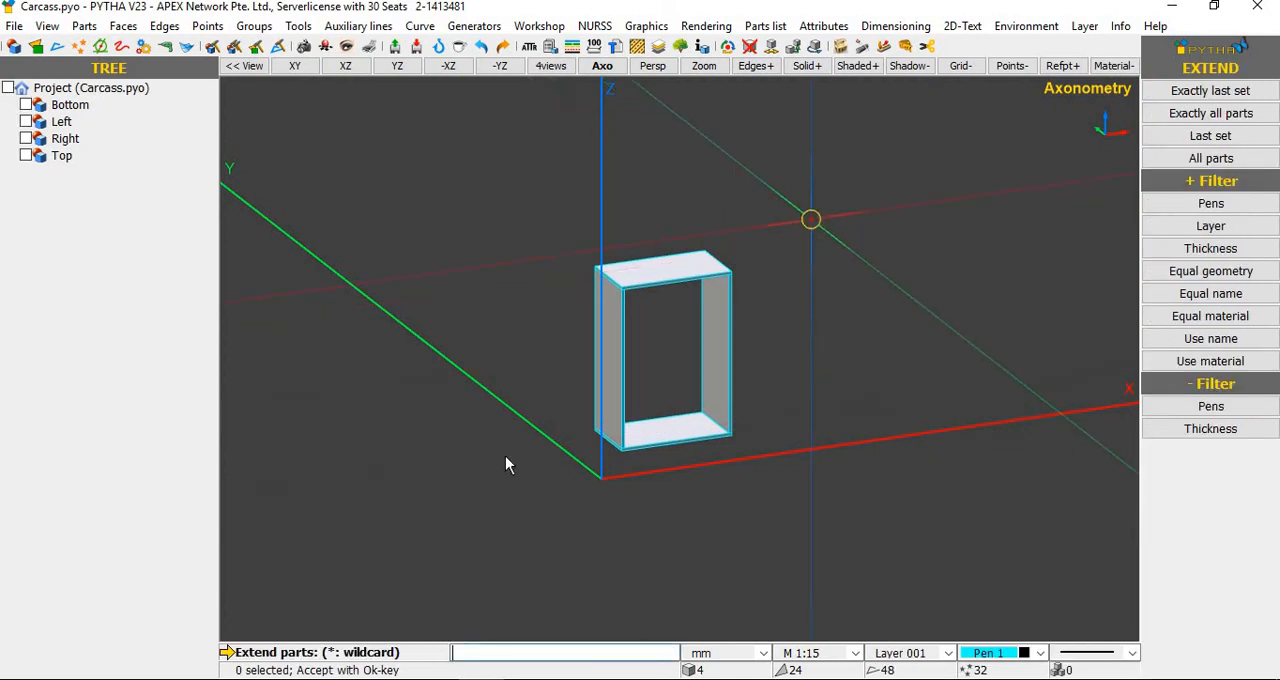
{"action": "left_click", "coordinate": [515, 532]}
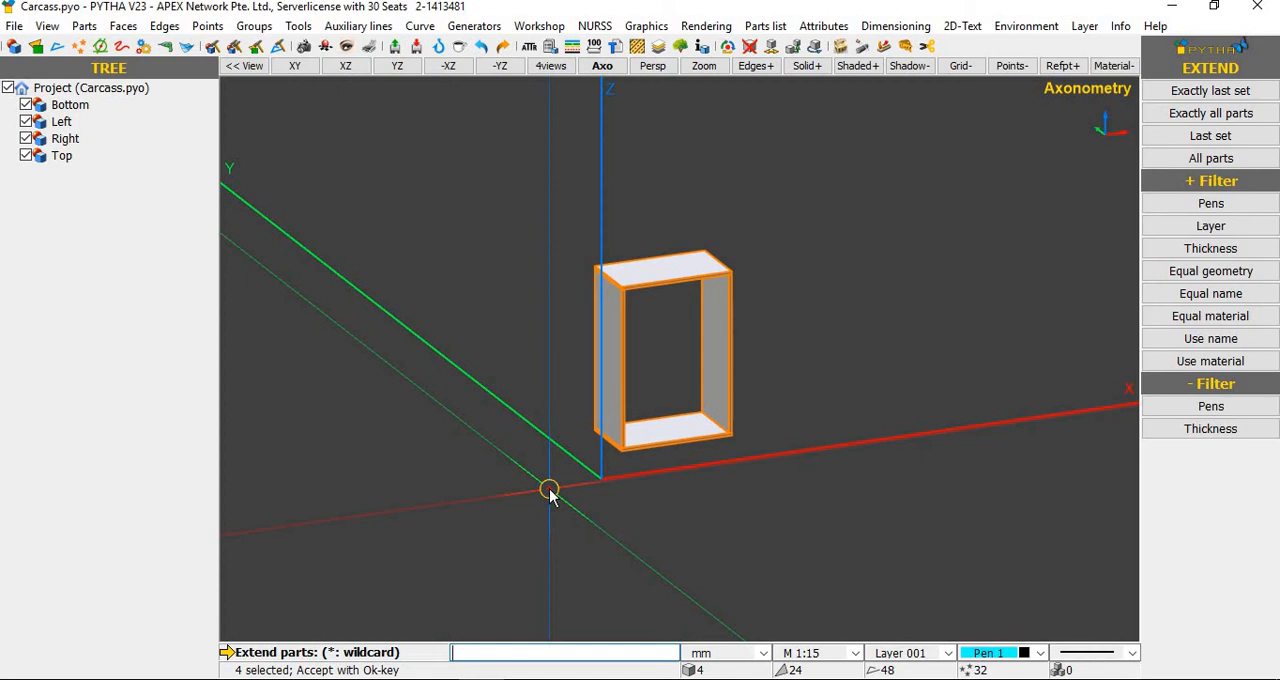
{"action": "key", "text": "Return"}
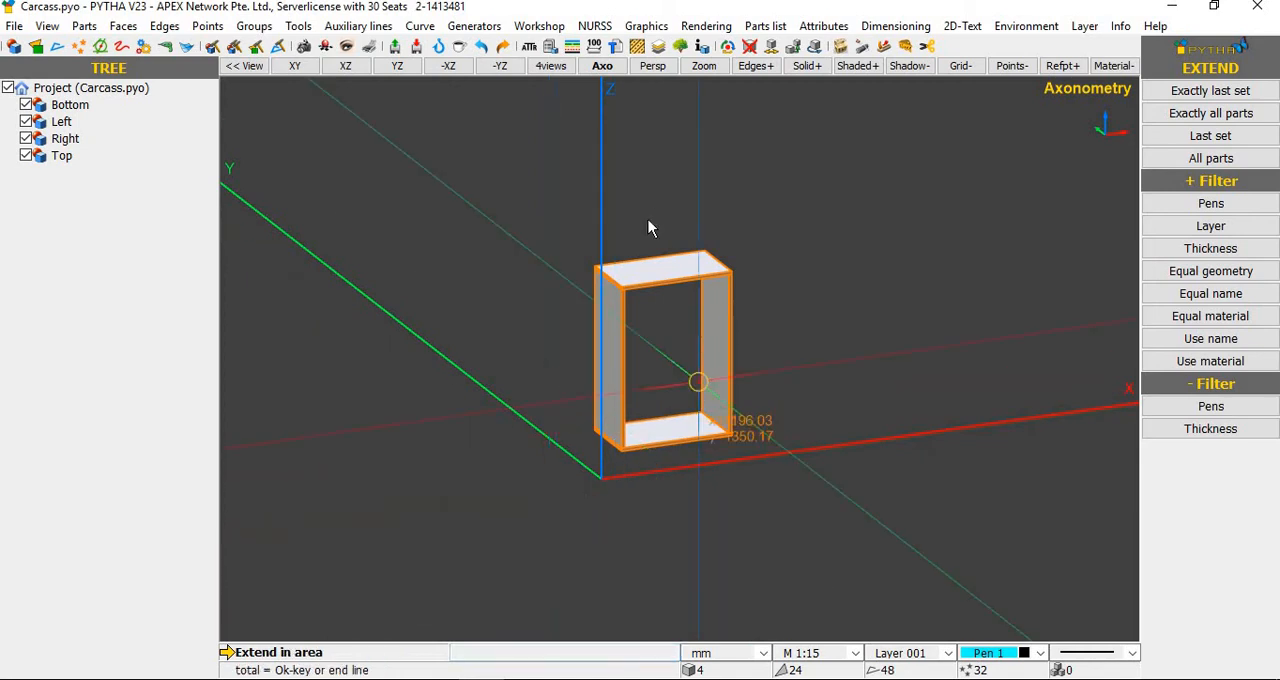
{"action": "scroll", "coordinate": [718, 277], "scroll_direction": "up", "scroll_amount": 5}
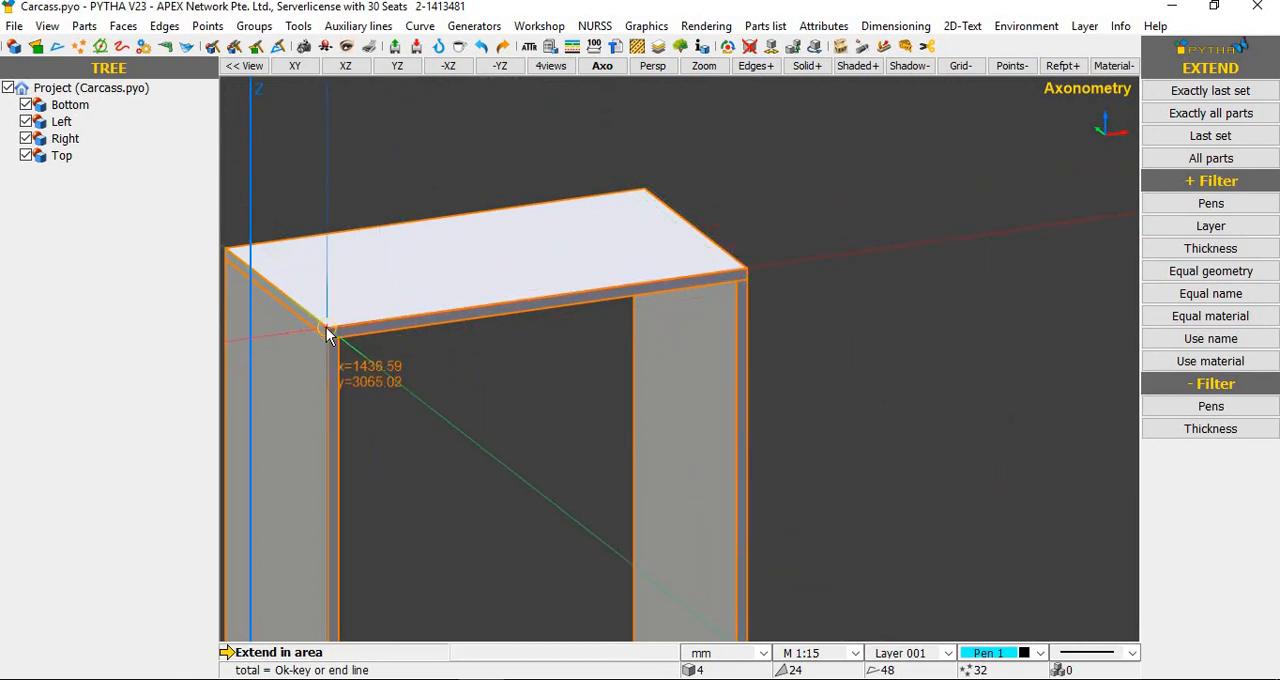
{"action": "scroll", "coordinate": [326, 334], "scroll_direction": "up", "scroll_amount": 3}
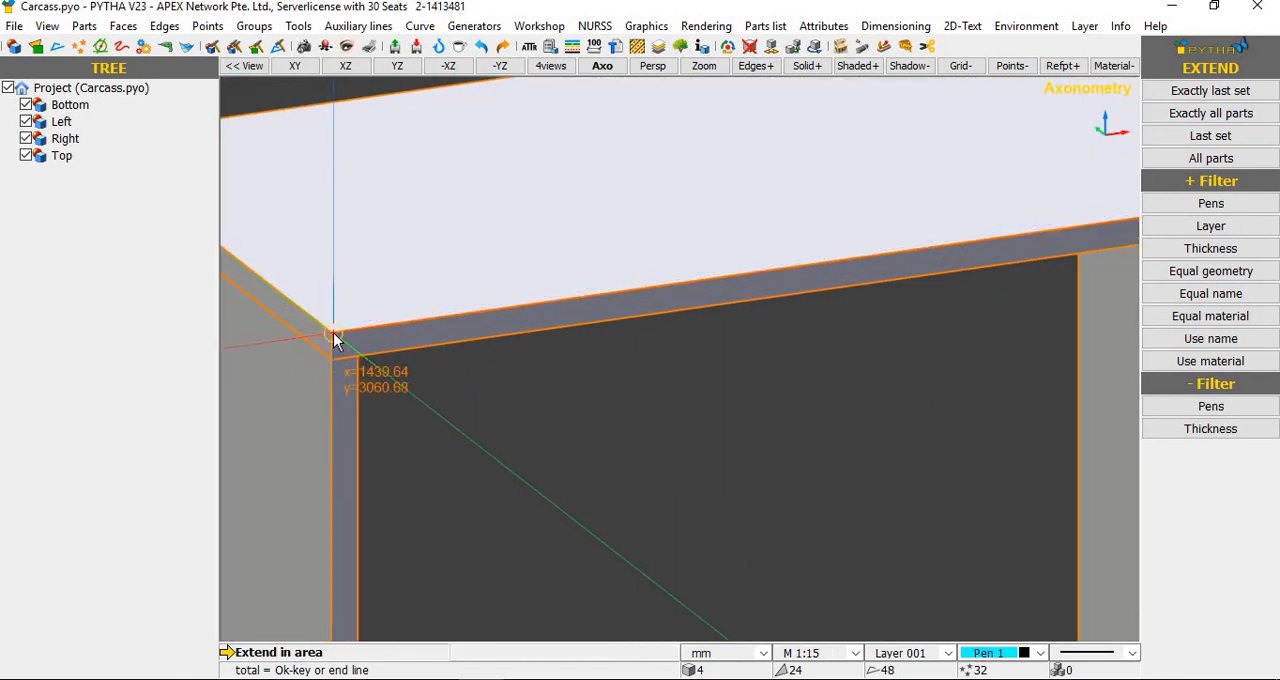
{"action": "left_click", "coordinate": [332, 332]}
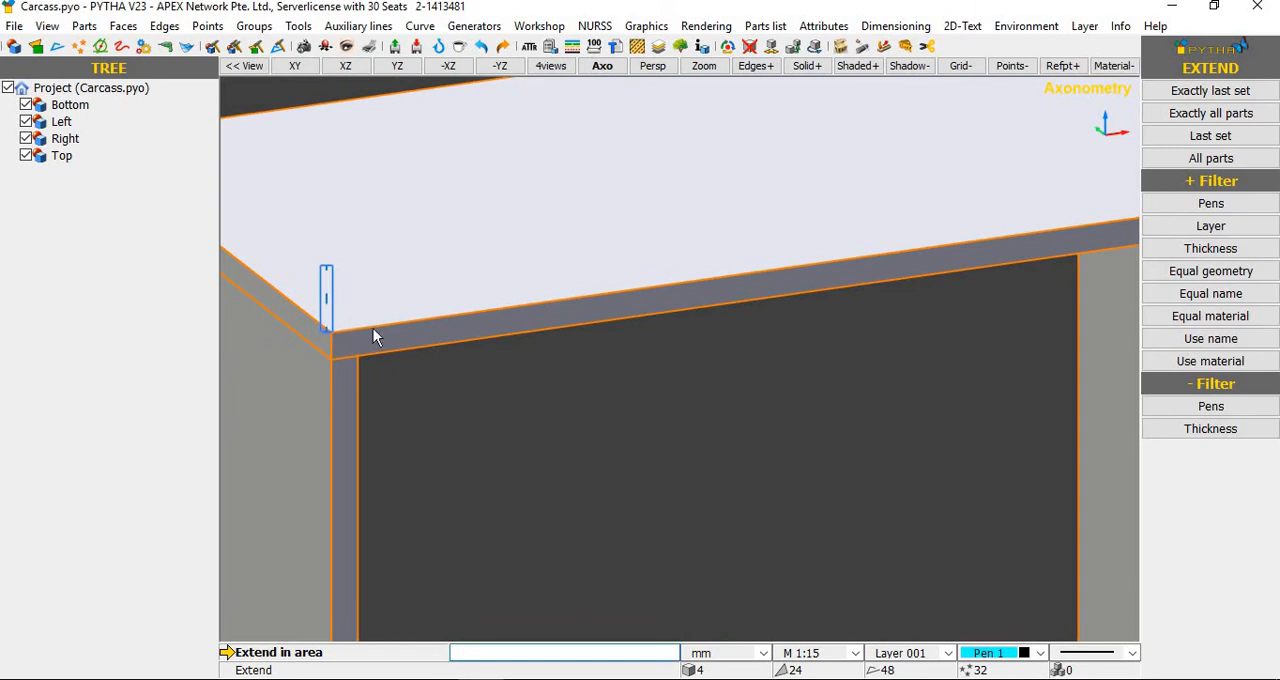
{"action": "left_click", "coordinate": [486, 436]}
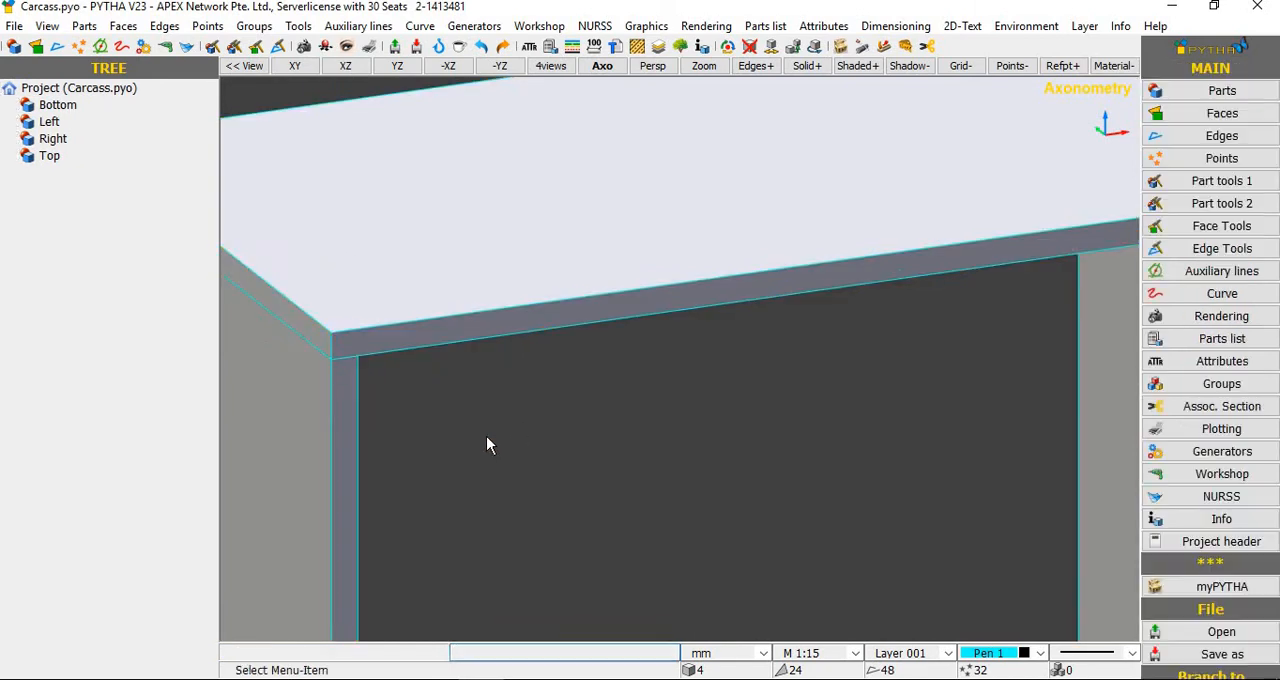
Step: Start an Extend on all four carcass parts, enclosing only the upper end of the carcass in the extend area
{"action": "scroll", "coordinate": [571, 328], "scroll_direction": "down", "scroll_amount": 5}
{"action": "scroll", "coordinate": [570, 310], "scroll_direction": "down", "scroll_amount": 3}
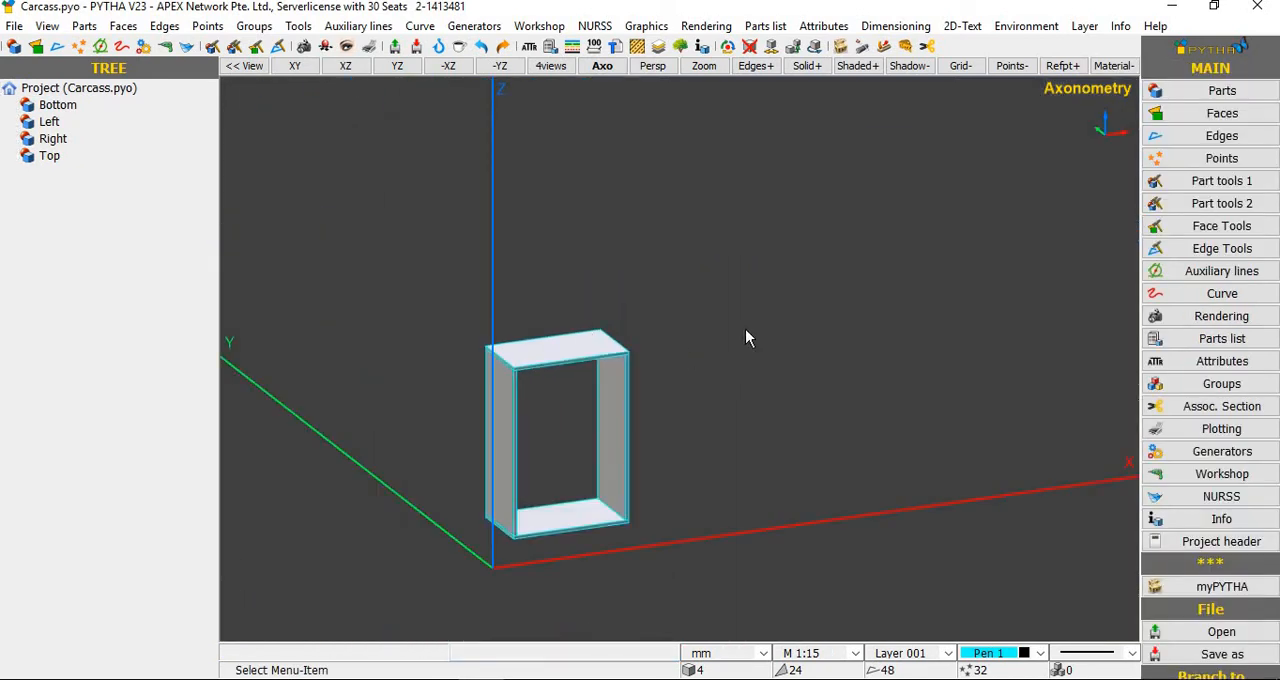
{"action": "right_click", "coordinate": [825, 398]}
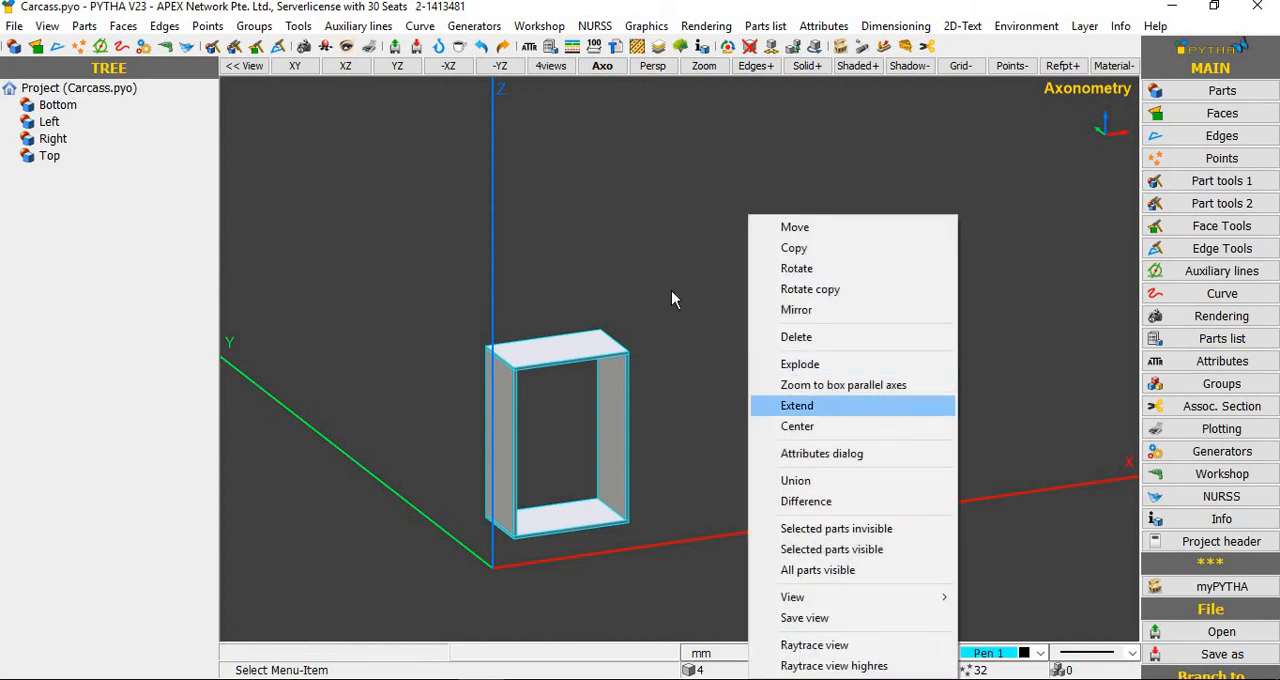
{"action": "left_click", "coordinate": [830, 409]}
{"action": "left_click_drag", "start_coordinate": [436, 590], "coordinate": [346, 530]}
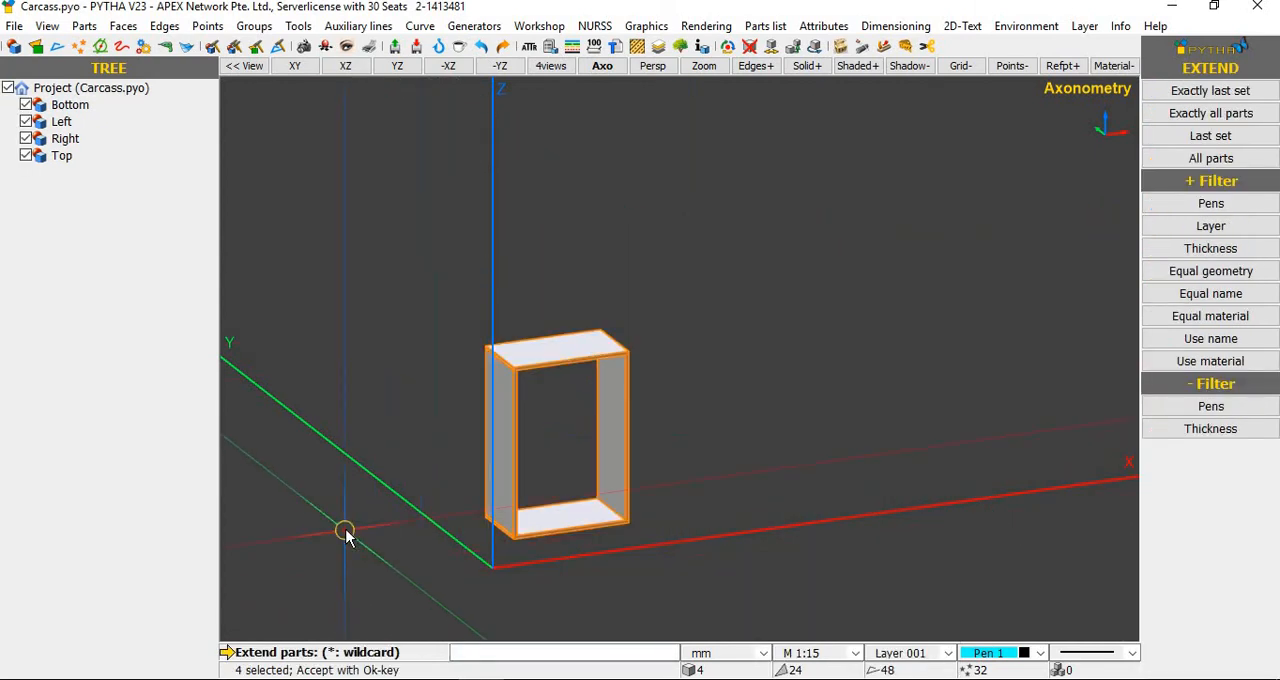
{"action": "middle_click", "coordinate": [346, 530]}
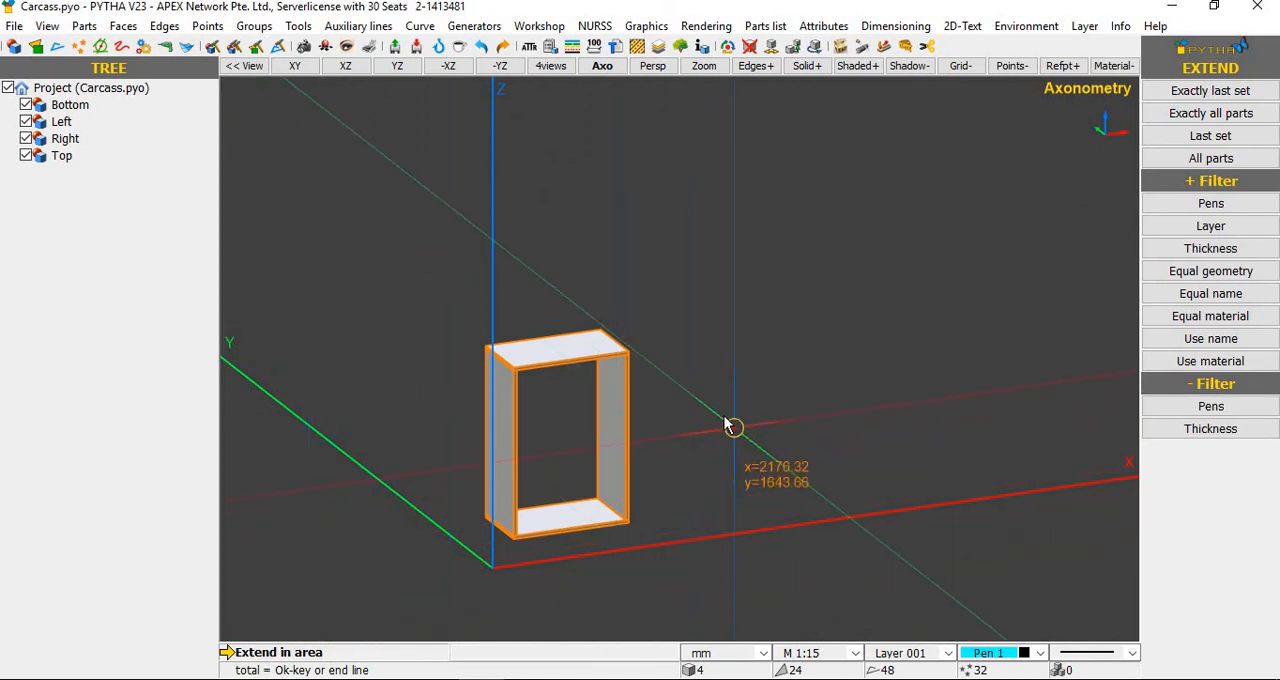
{"action": "middle_click_drag", "start_coordinate": [730, 424], "coordinate": [620, 322]}
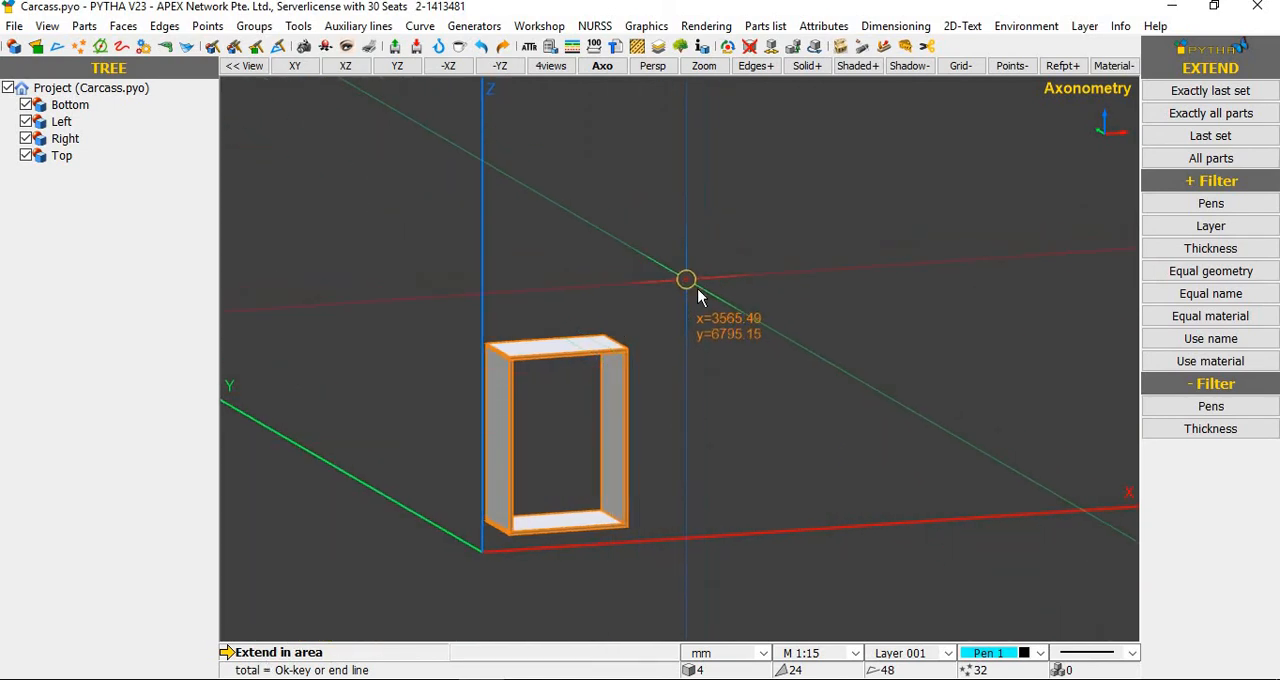
{"action": "left_click_drag", "start_coordinate": [698, 289], "coordinate": [440, 396]}
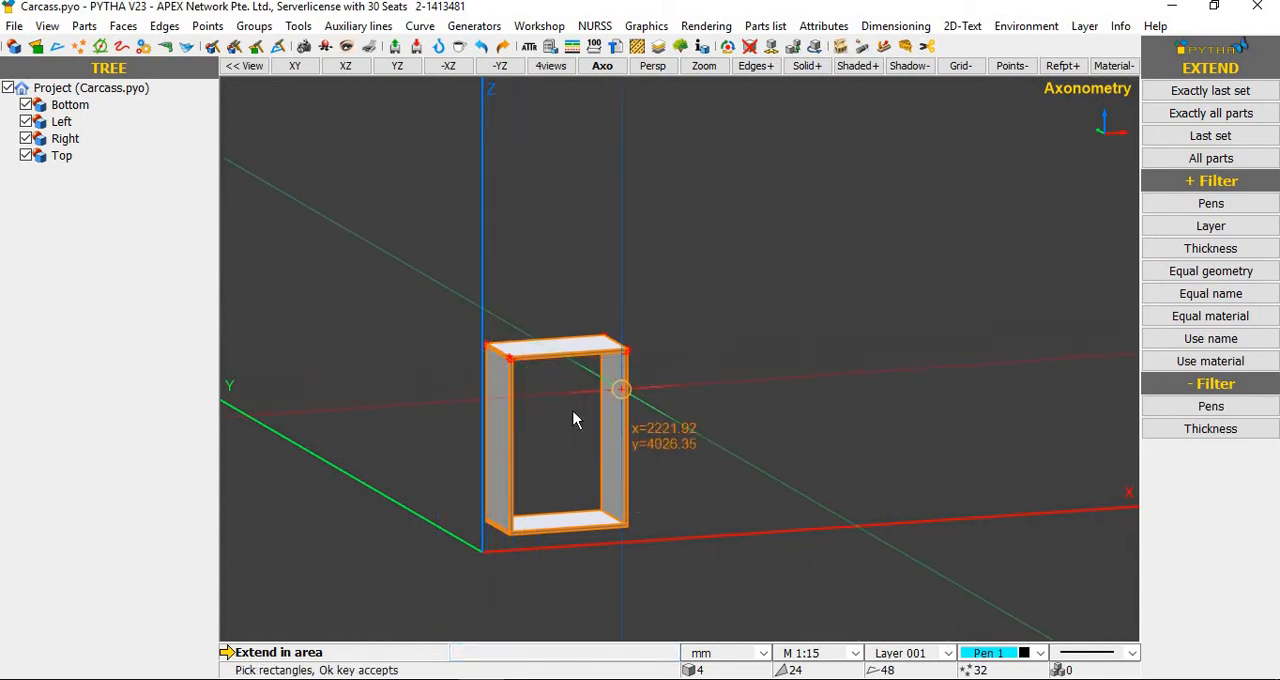
{"action": "right_click", "coordinate": [547, 417]}
Step: Define the extend displacement down the carcass's front left edge, from its upper corner to its lower corner
{"action": "scroll", "coordinate": [499, 409], "scroll_direction": "up", "scroll_amount": 4}
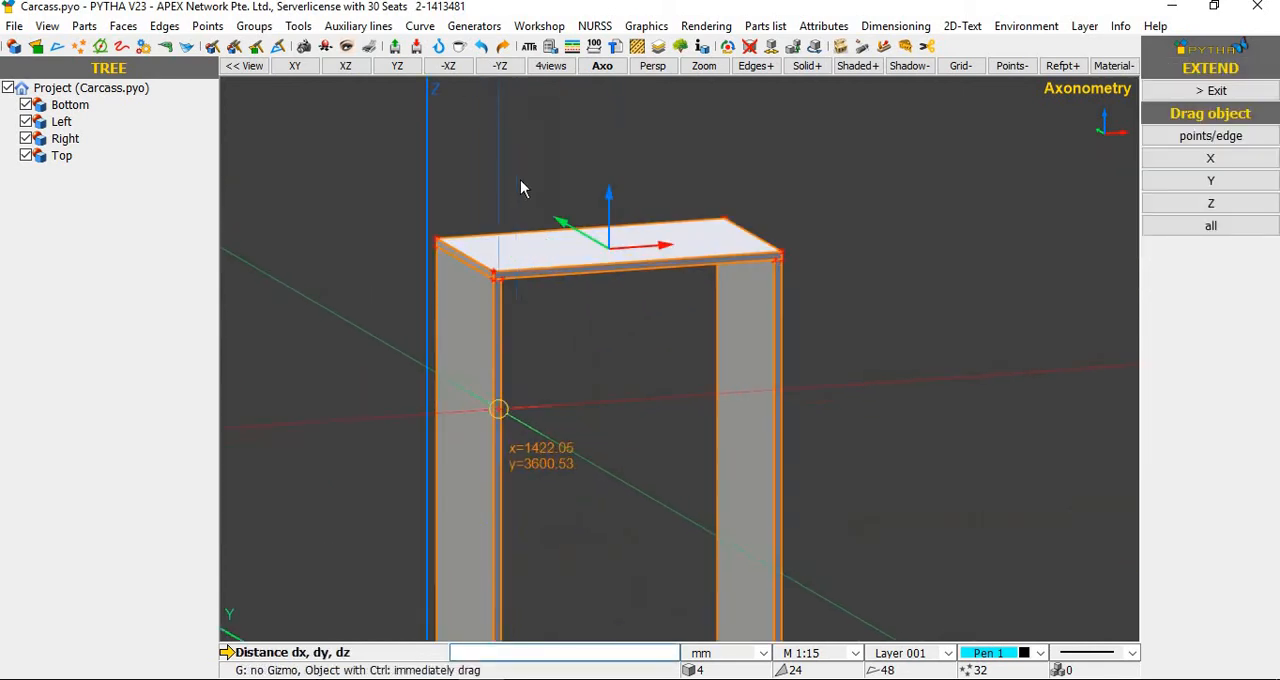
{"action": "scroll", "coordinate": [497, 164], "scroll_direction": "up", "scroll_amount": 3}
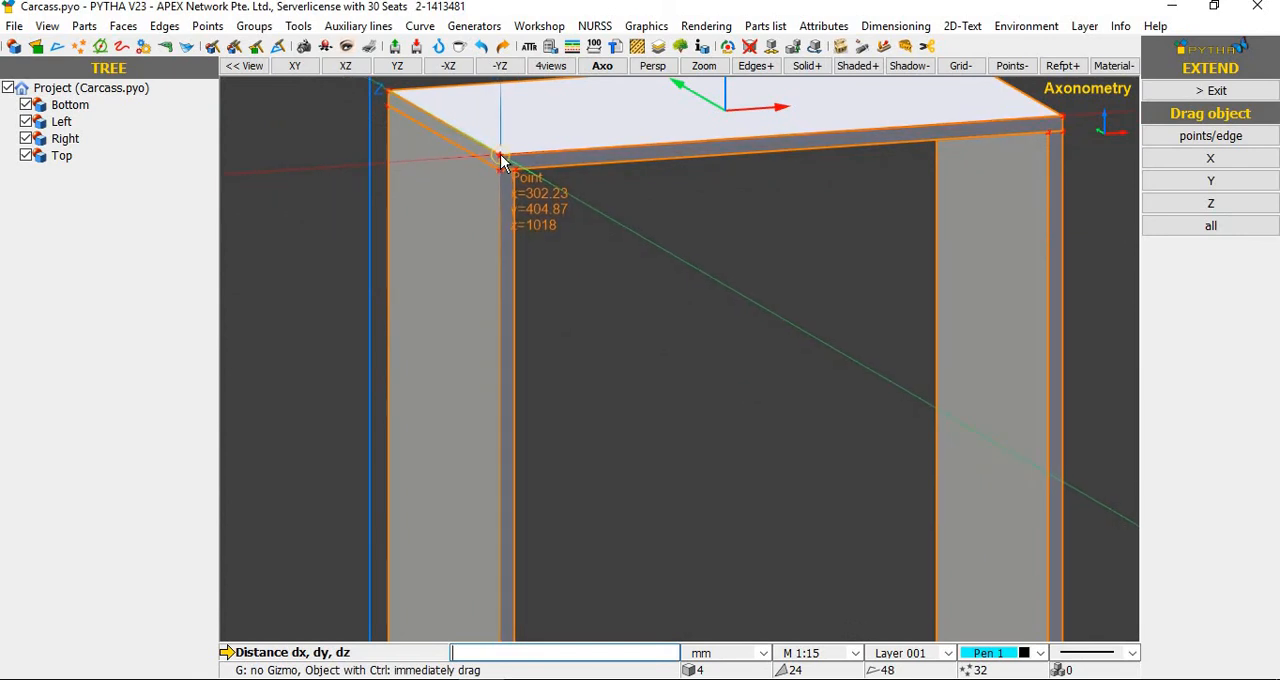
{"action": "left_click", "coordinate": [502, 163]}
{"action": "scroll", "coordinate": [505, 164], "scroll_direction": "down", "scroll_amount": 6}
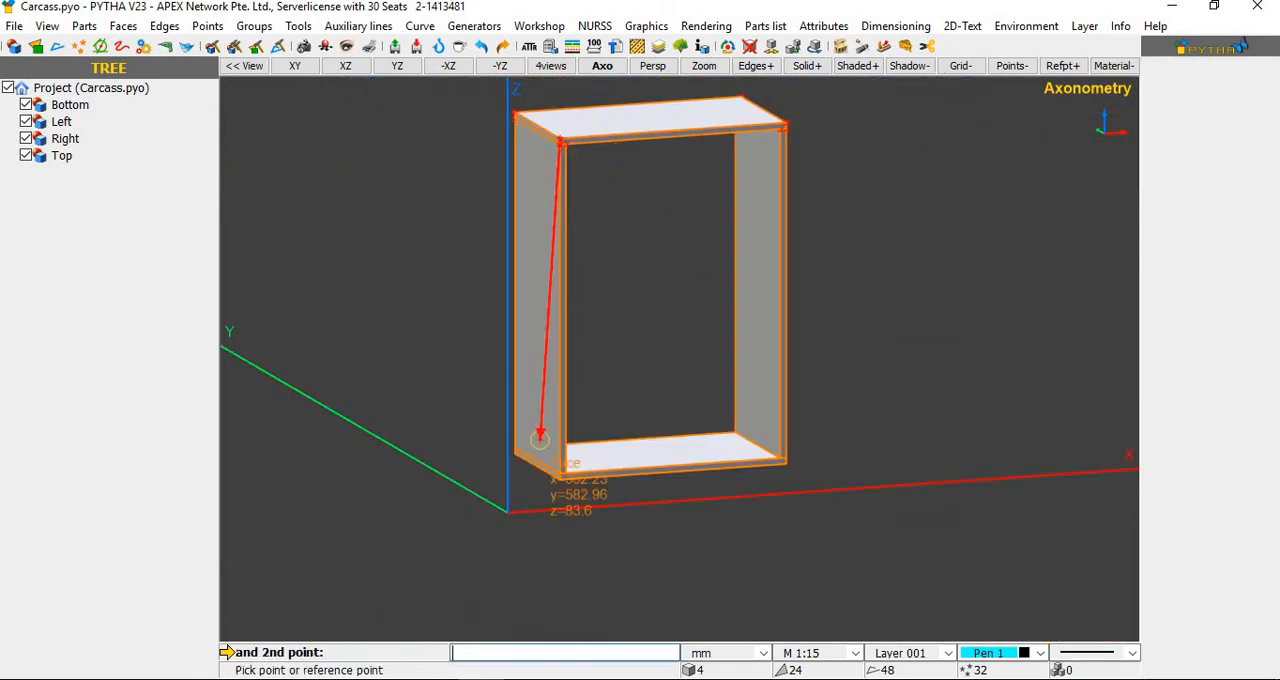
{"action": "scroll", "coordinate": [539, 438], "scroll_direction": "up", "scroll_amount": 3}
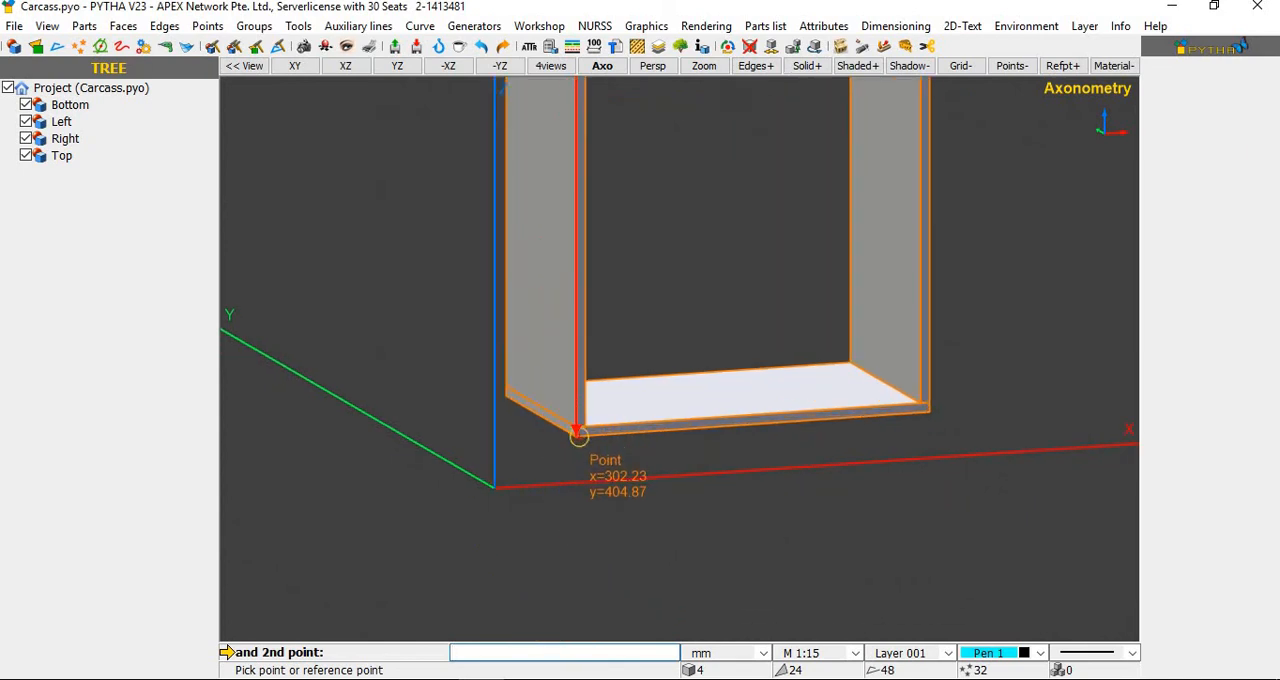
{"action": "scroll", "coordinate": [578, 440], "scroll_direction": "up", "scroll_amount": 2}
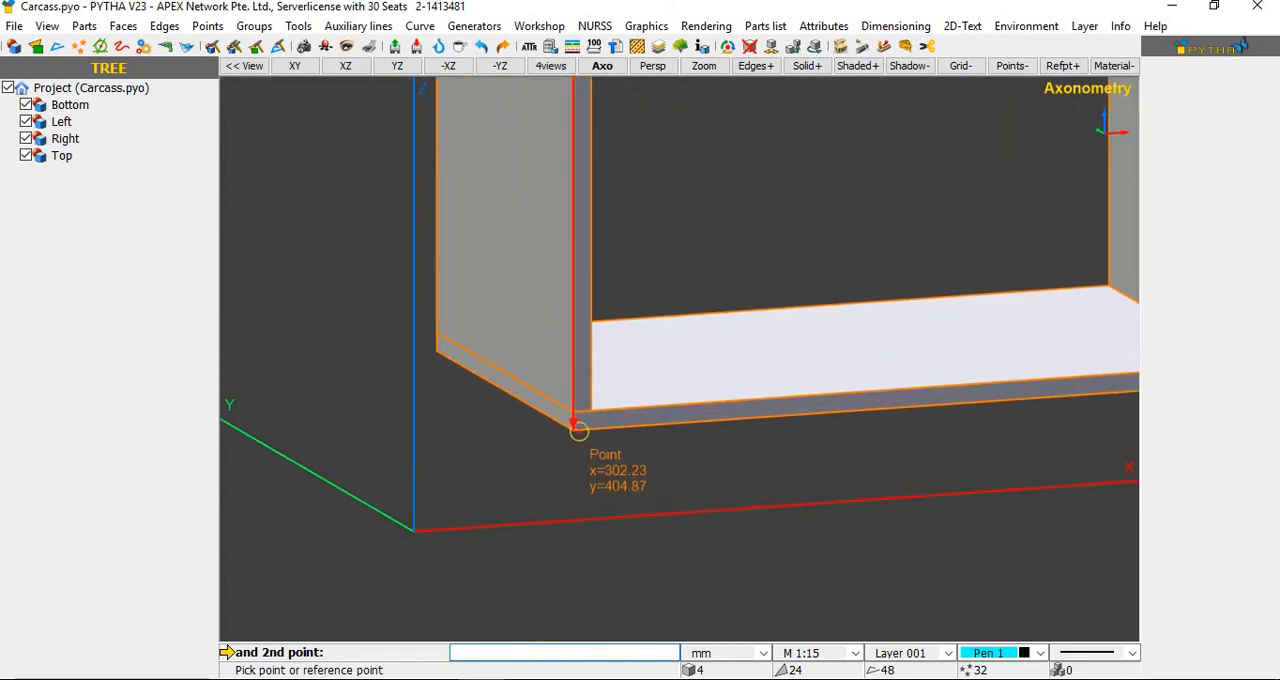
{"action": "scroll", "coordinate": [578, 429], "scroll_direction": "down", "scroll_amount": 3}
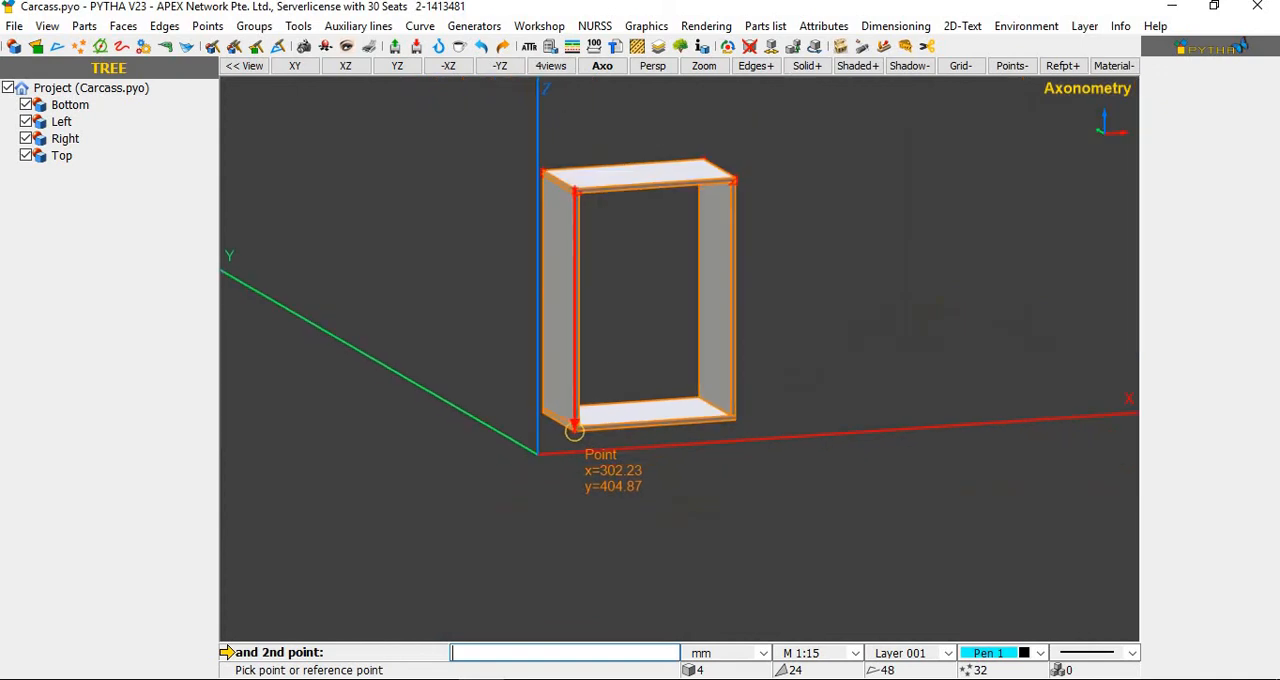
{"action": "scroll", "coordinate": [574, 430], "scroll_direction": "up", "scroll_amount": 2}
{"action": "scroll", "coordinate": [578, 429], "scroll_direction": "up", "scroll_amount": 3}
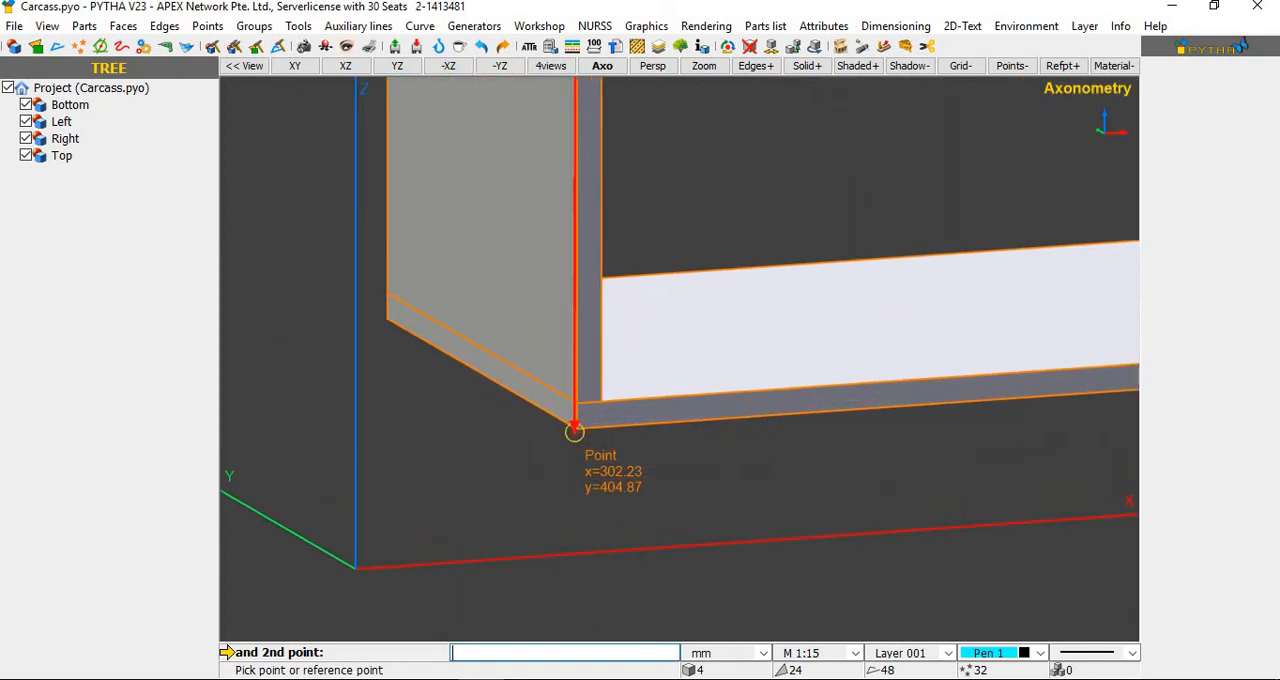
{"action": "left_click", "coordinate": [579, 428]}
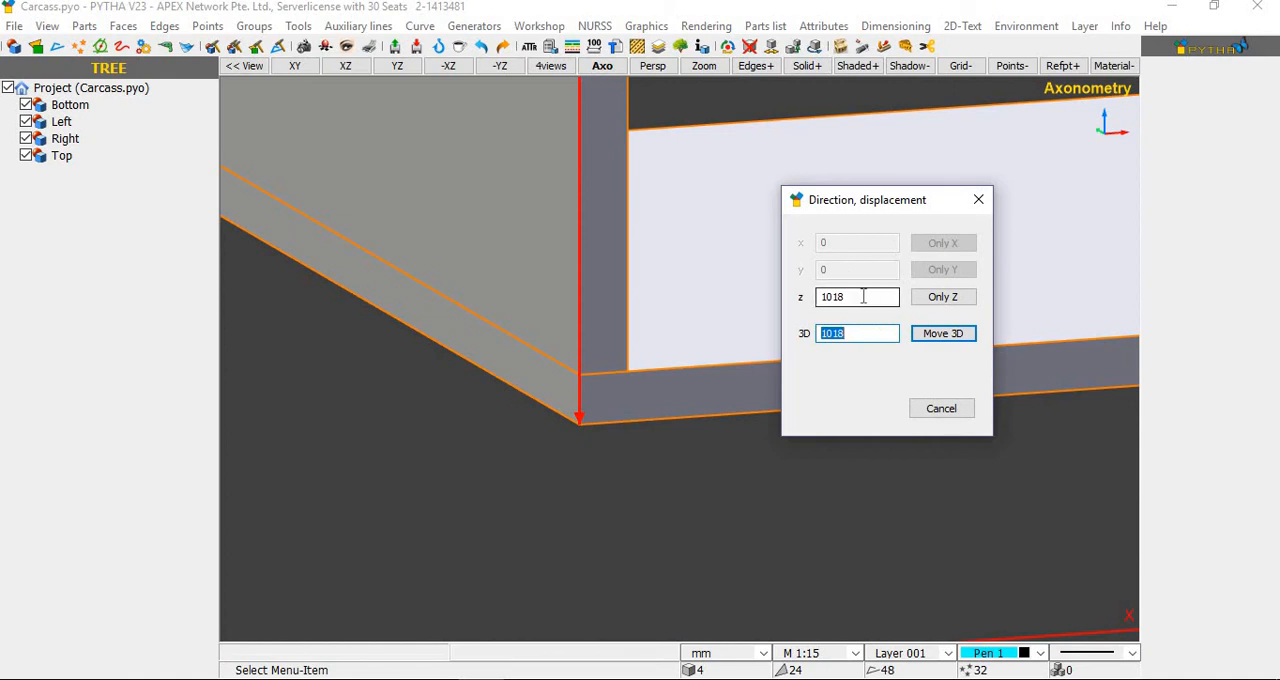
Step: Set the Z displacement to 1018-900 and apply the extension in Z only
{"action": "scroll", "coordinate": [291, 503], "scroll_direction": "down", "scroll_amount": 5}
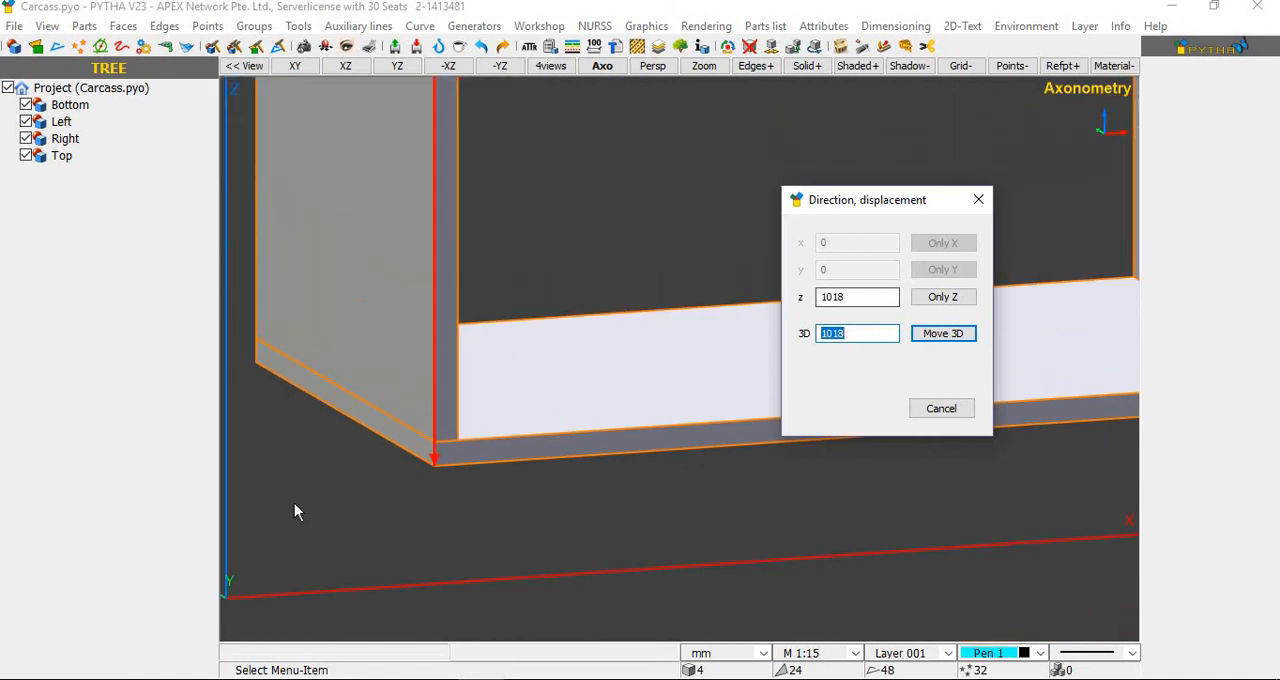
{"action": "scroll", "coordinate": [712, 491], "scroll_direction": "down", "scroll_amount": 2}
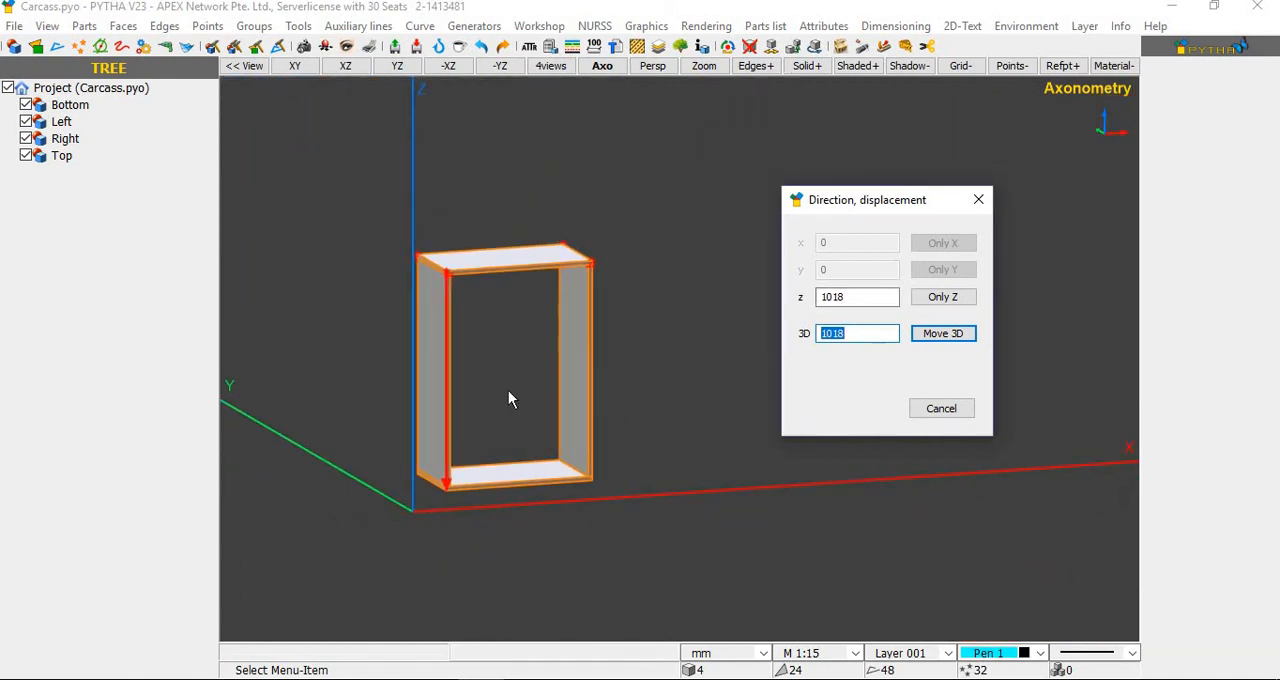
{"action": "scroll", "coordinate": [508, 400], "scroll_direction": "up", "scroll_amount": 2}
{"action": "left_click", "coordinate": [858, 297]}
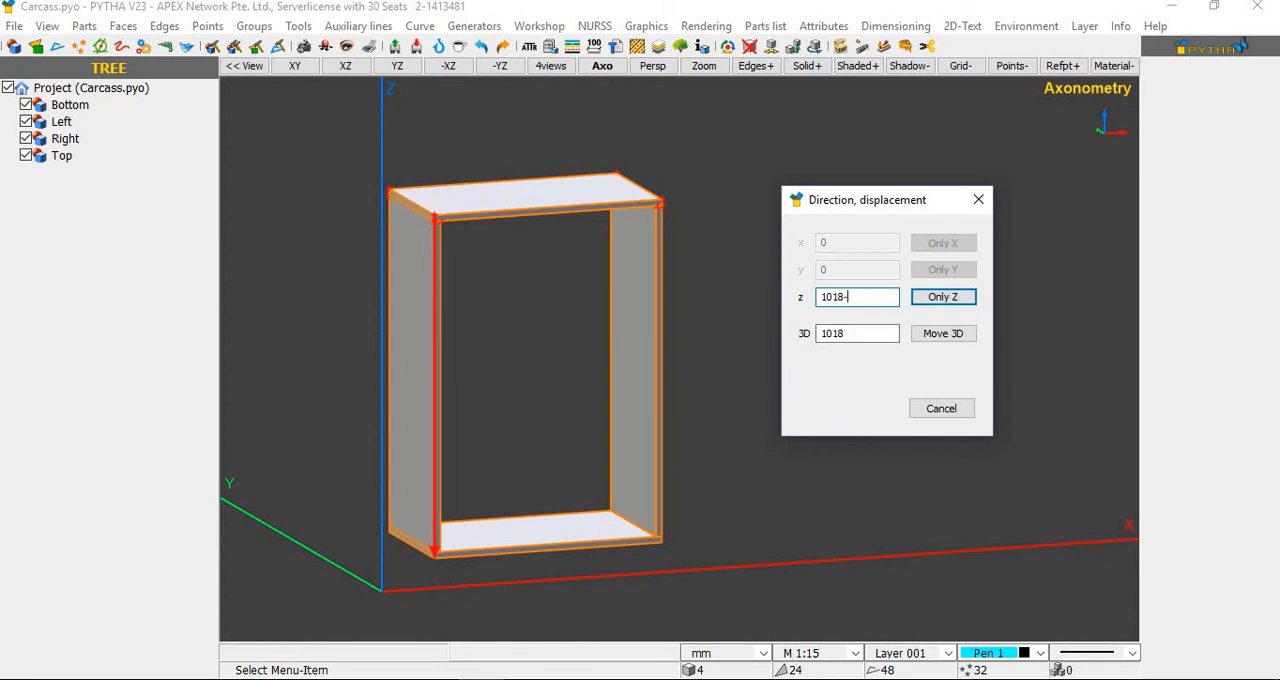
{"action": "type", "text": "900"}
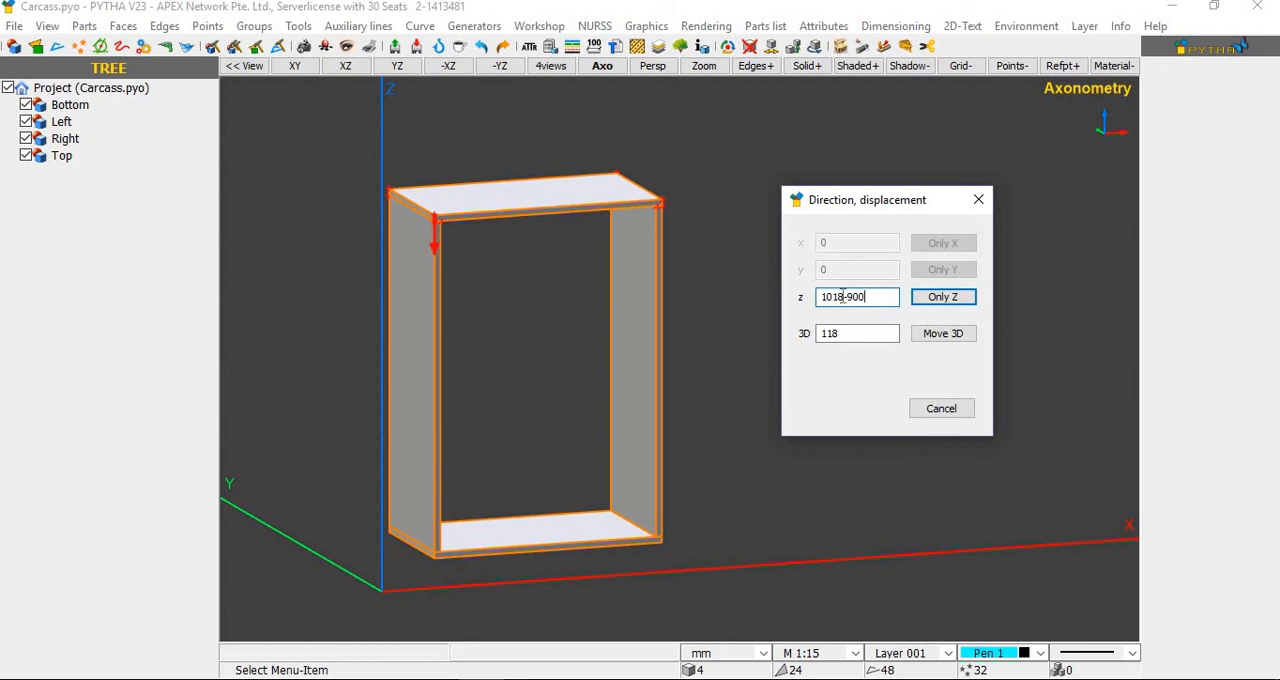
{"action": "left_click_drag", "start_coordinate": [845, 297], "coordinate": [786, 334]}
{"action": "left_click", "coordinate": [937, 305]}
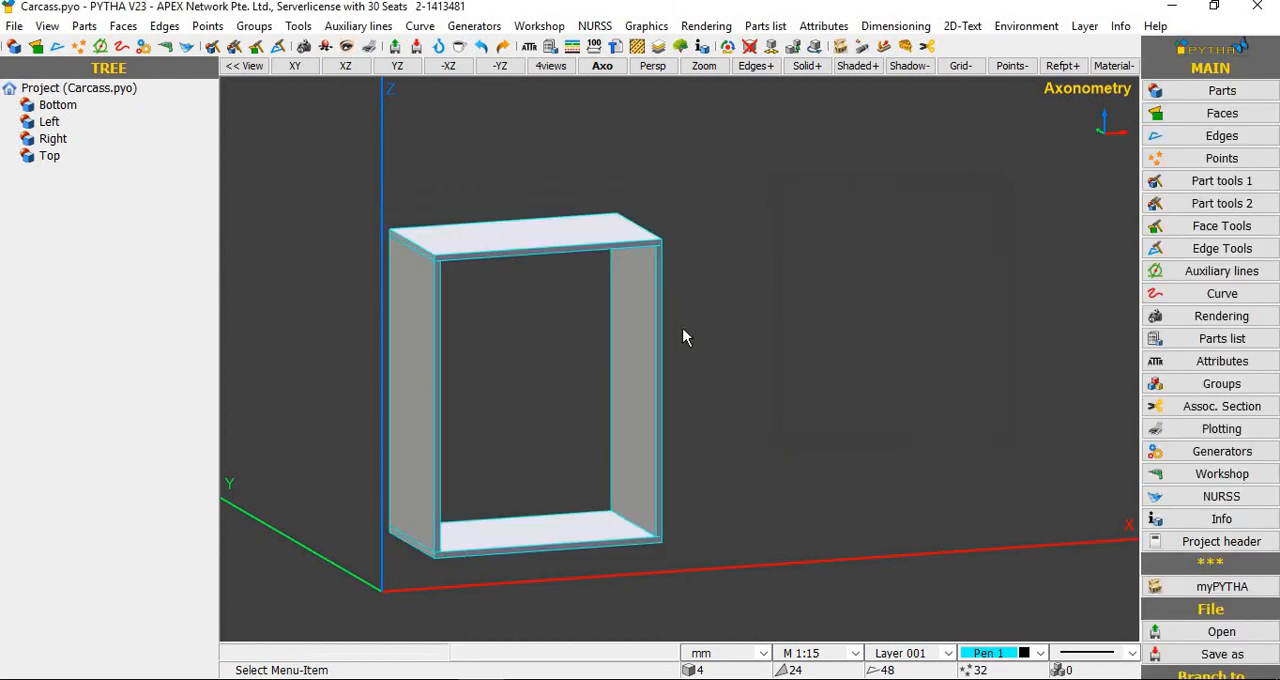
Step: Measure the carcass's width along the top panel's front edge with the point-to-point Distance tool
{"action": "middle_click_drag", "start_coordinate": [734, 385], "coordinate": [740, 411]}
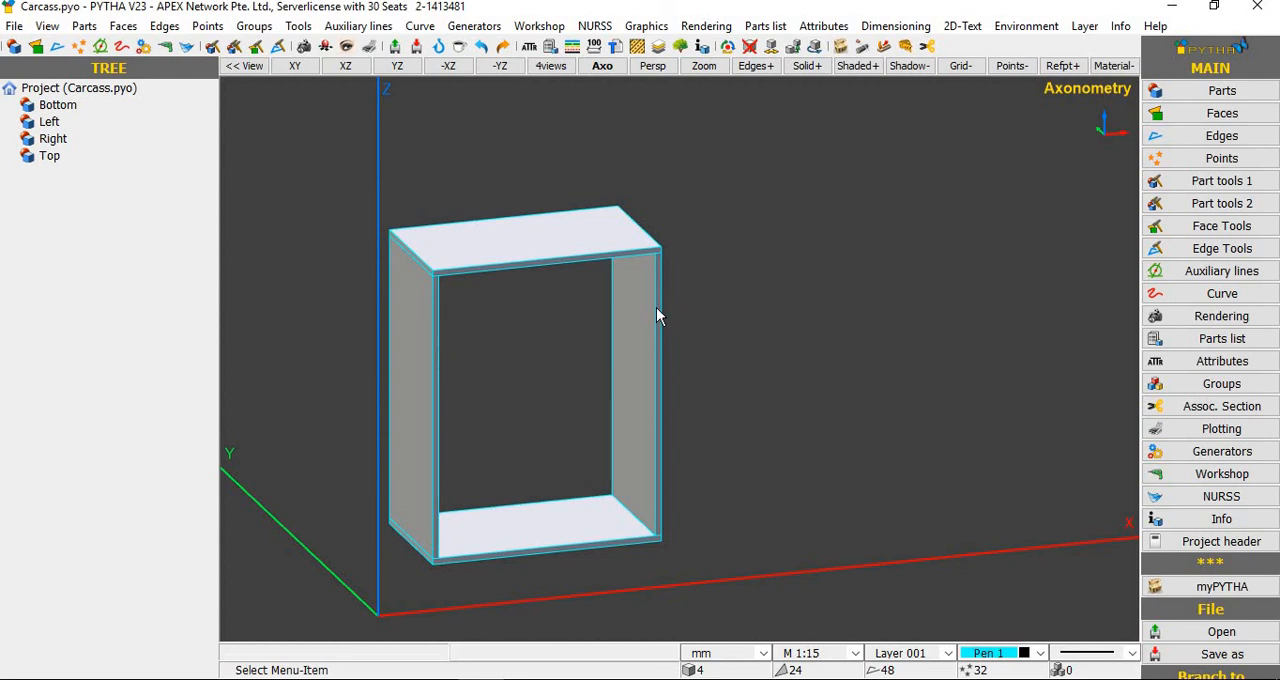
{"action": "key", "text": "d"}
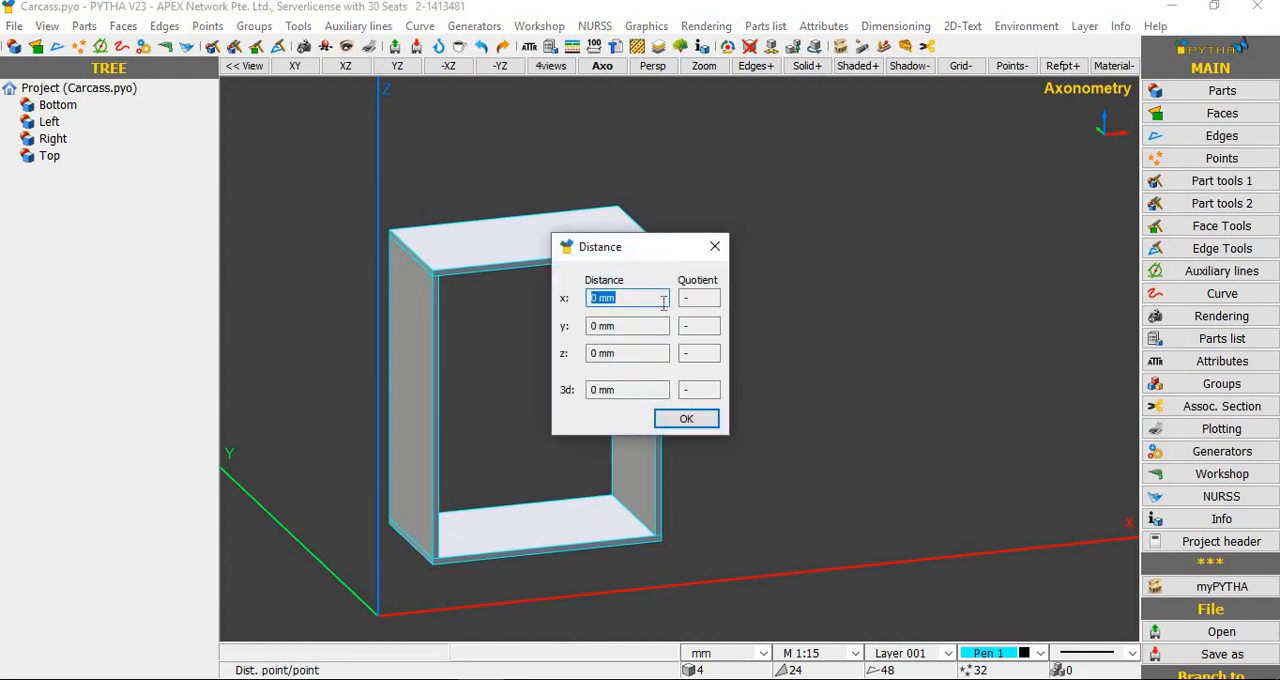
{"action": "left_click_drag", "start_coordinate": [680, 258], "coordinate": [937, 186]}
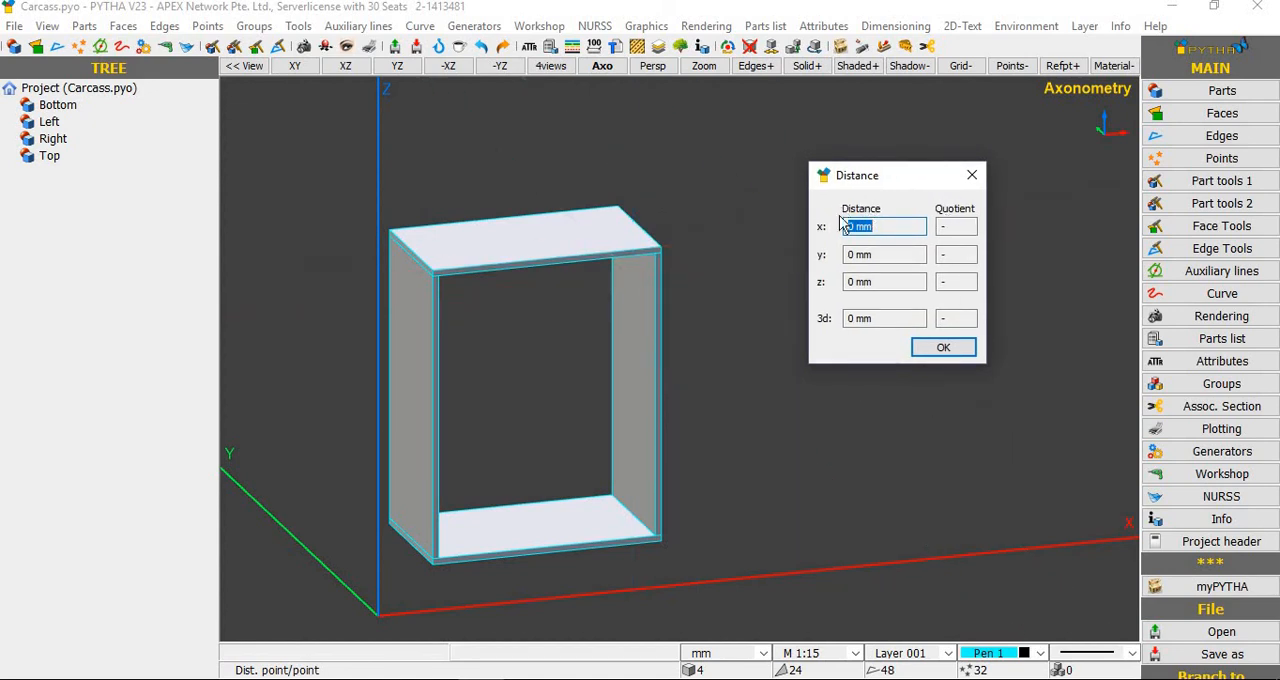
{"action": "scroll", "coordinate": [428, 280], "scroll_direction": "up", "scroll_amount": 2}
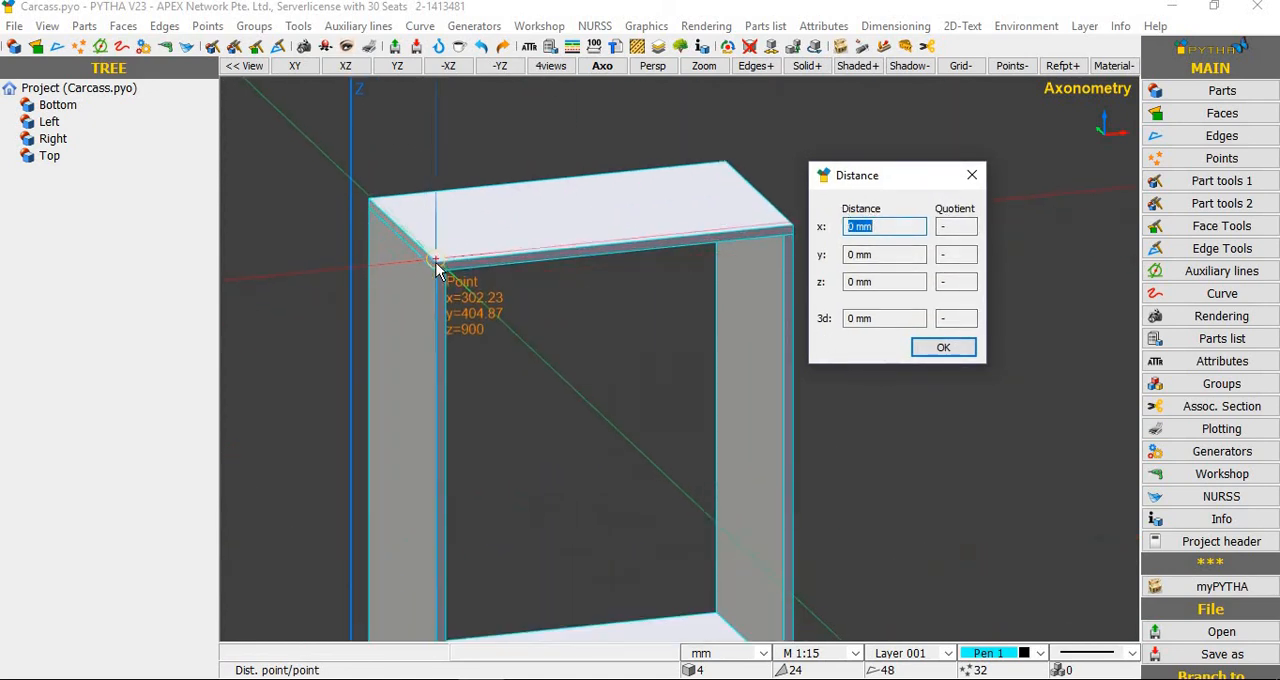
{"action": "left_click", "coordinate": [449, 261]}
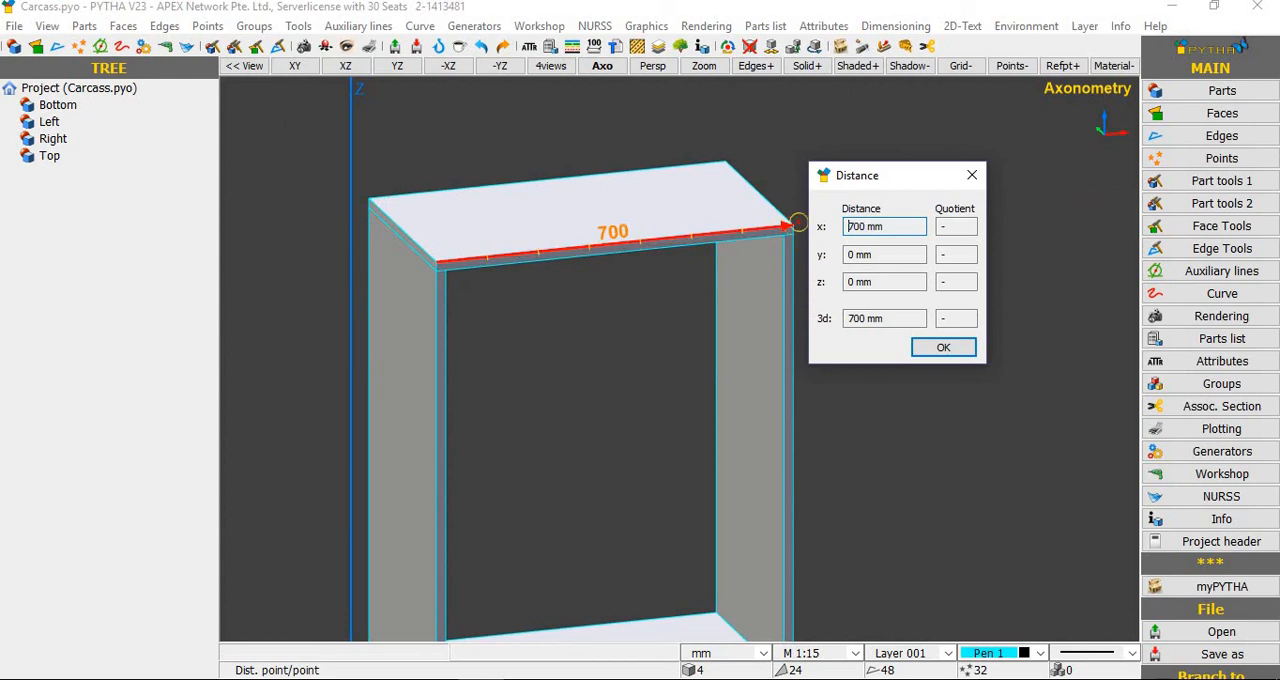
{"action": "left_click", "coordinate": [790, 229]}
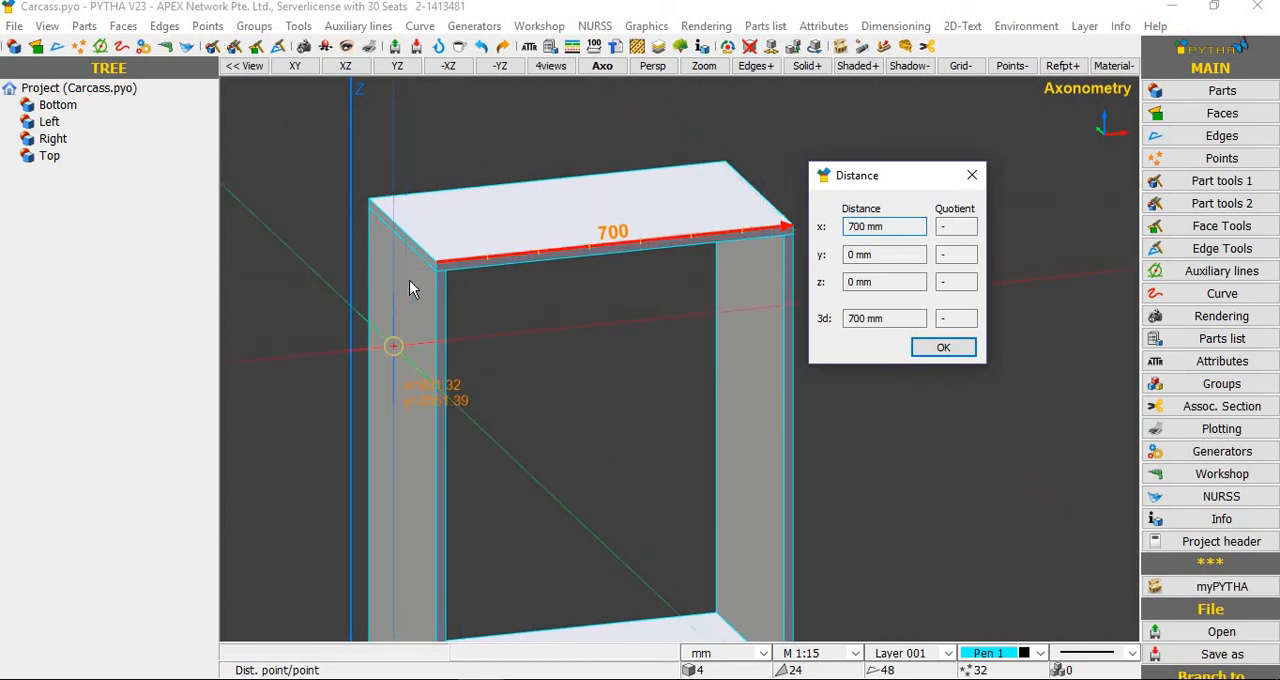
Step: Measure the carcass's height down its front left edge, from the upper to the lower corner, and close the measurement
{"action": "left_click", "coordinate": [436, 268]}
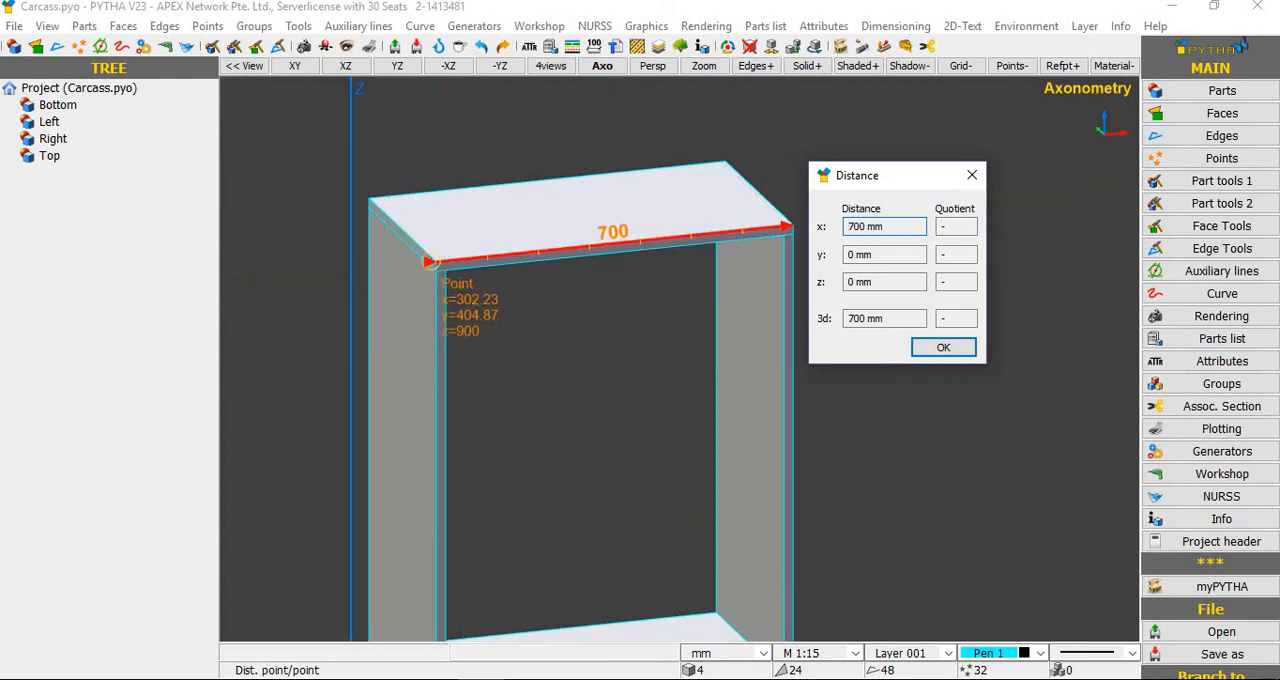
{"action": "scroll", "coordinate": [465, 180], "scroll_direction": "down", "scroll_amount": 2}
{"action": "scroll", "coordinate": [448, 590], "scroll_direction": "up", "scroll_amount": 2}
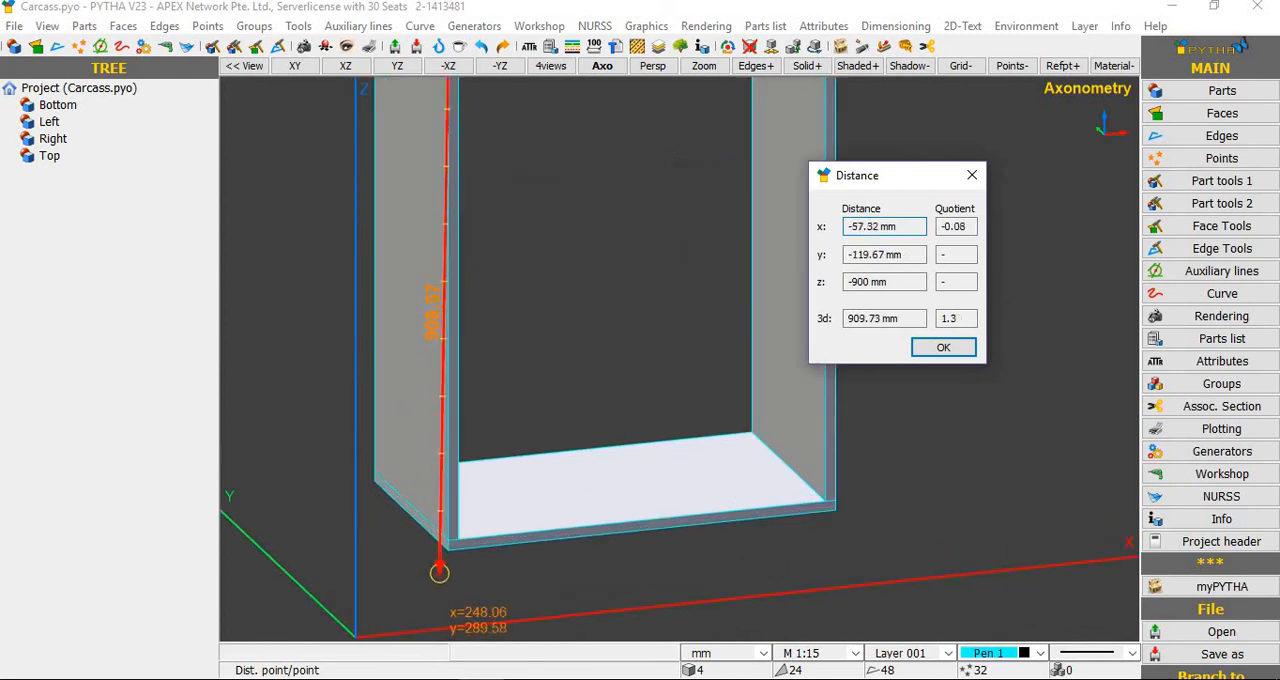
{"action": "scroll", "coordinate": [465, 578], "scroll_direction": "down", "scroll_amount": 2}
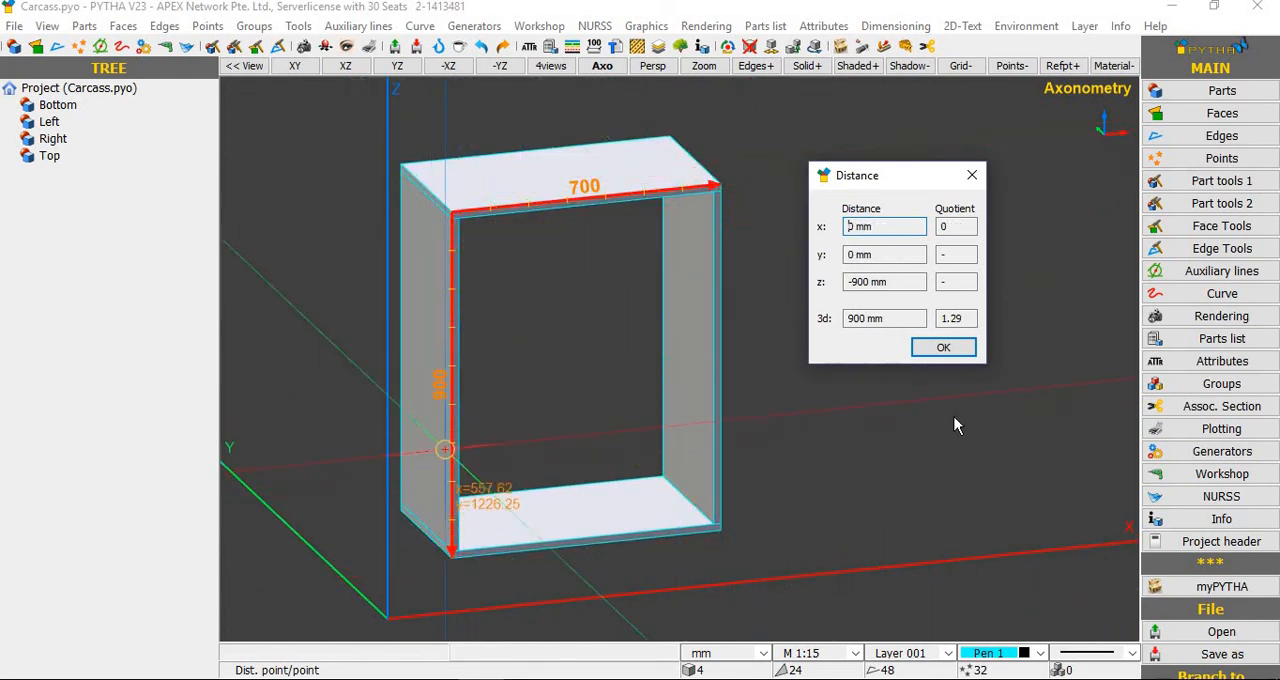
{"action": "left_click", "coordinate": [946, 350]}
{"action": "scroll", "coordinate": [886, 386], "scroll_direction": "down", "scroll_amount": 3}
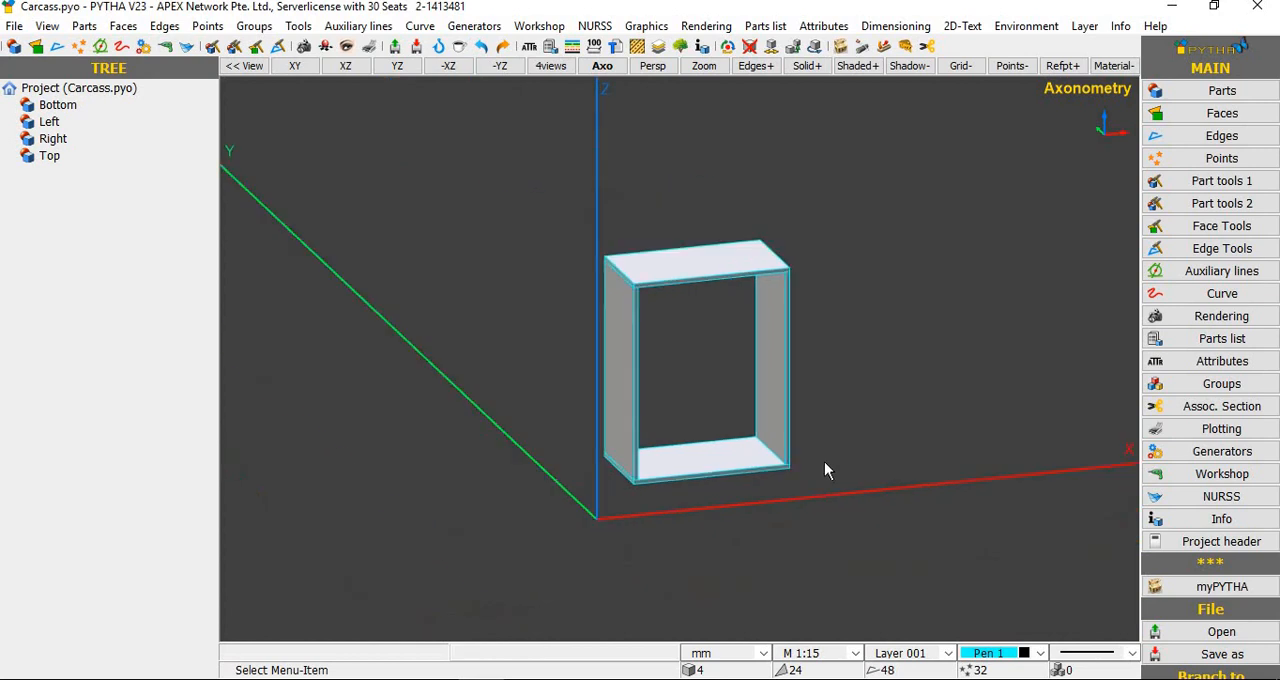
Step: Start an Extend on all four carcass parts, enclosing only the upper front edge in the extend area
{"action": "middle_click_drag", "start_coordinate": [862, 459], "coordinate": [854, 457]}
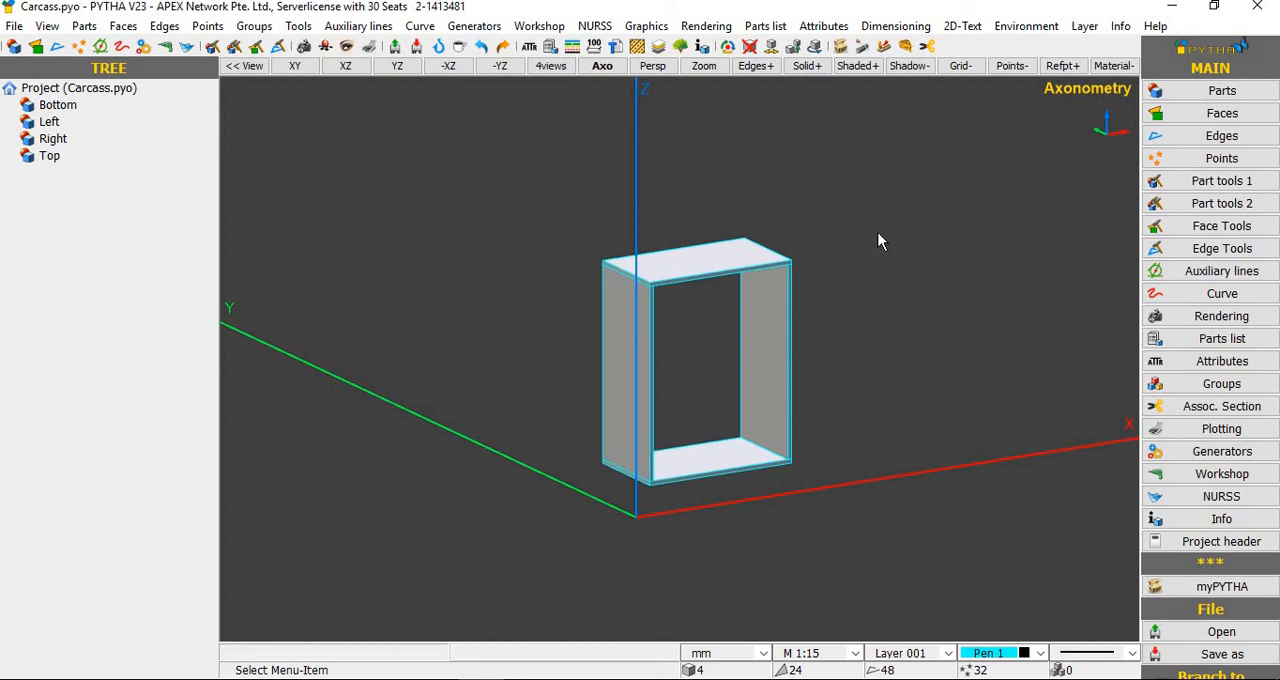
{"action": "middle_click_drag", "start_coordinate": [907, 270], "coordinate": [870, 218]}
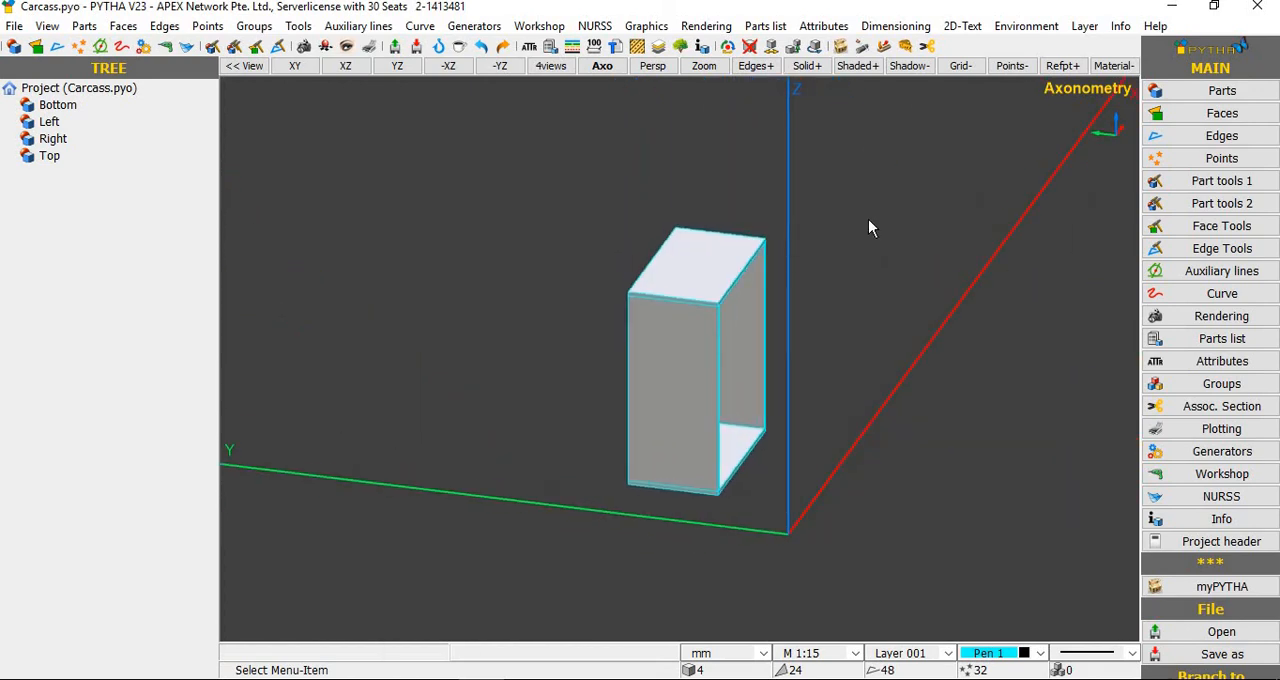
{"action": "right_click", "coordinate": [868, 219]}
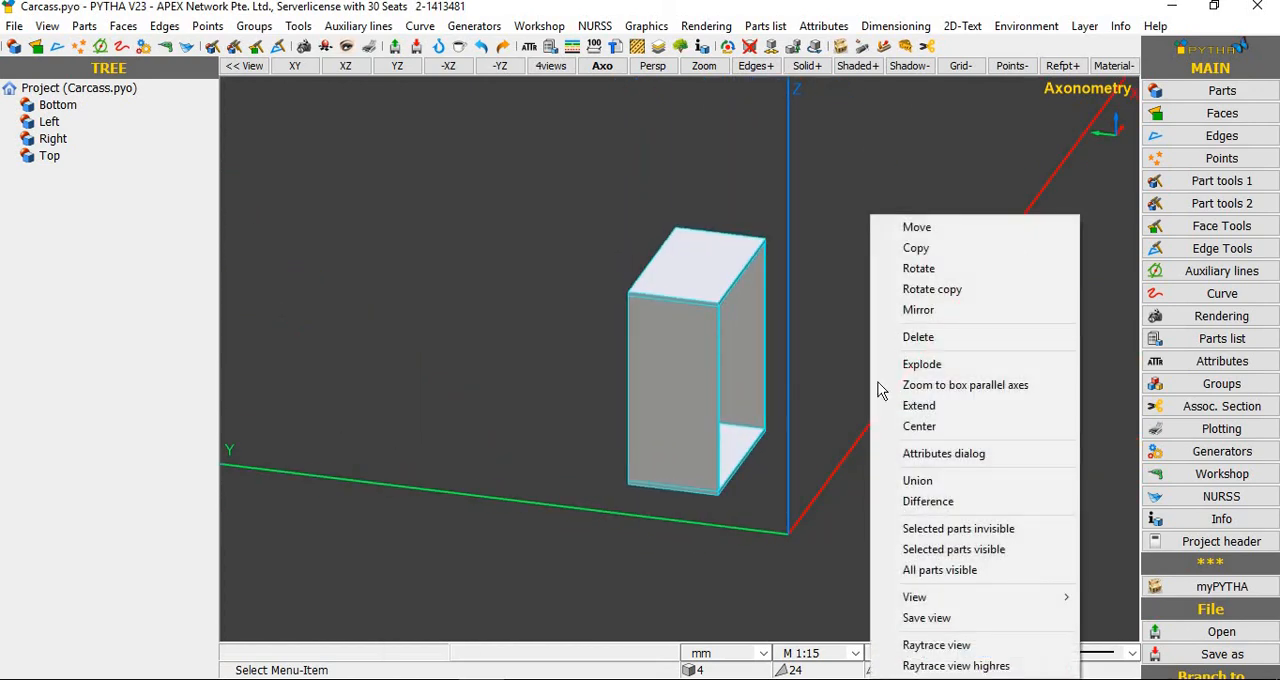
{"action": "left_click", "coordinate": [938, 408]}
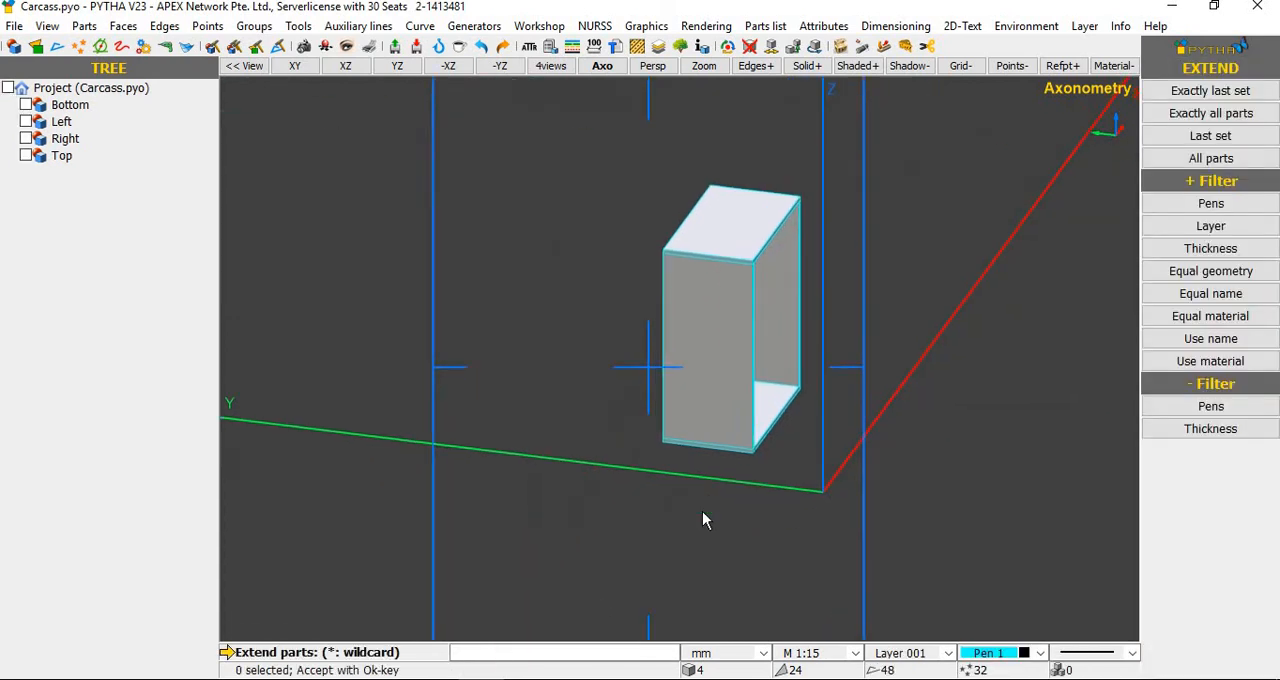
{"action": "left_click", "coordinate": [616, 536]}
{"action": "right_click", "coordinate": [673, 512]}
{"action": "scroll", "coordinate": [793, 366], "scroll_direction": "up", "scroll_amount": 5}
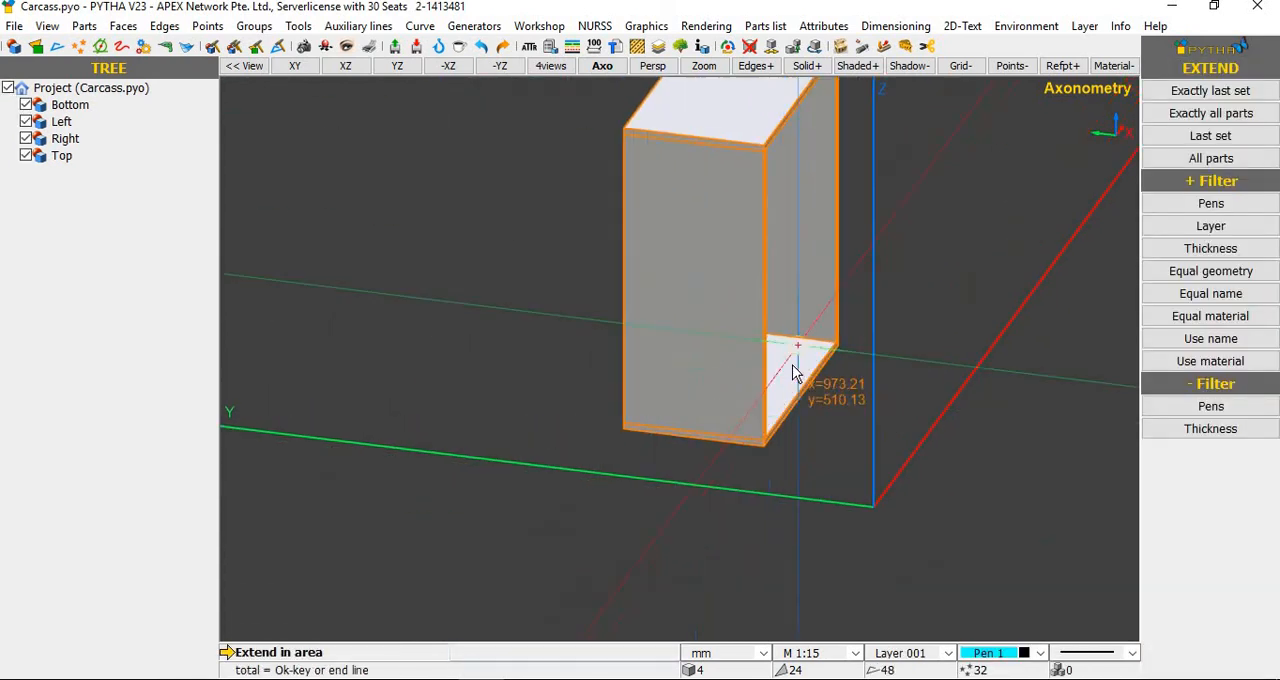
{"action": "scroll", "coordinate": [793, 366], "scroll_direction": "down", "scroll_amount": 4}
{"action": "middle_click_drag", "start_coordinate": [869, 214], "coordinate": [858, 146]}
{"action": "left_click", "coordinate": [871, 130]}
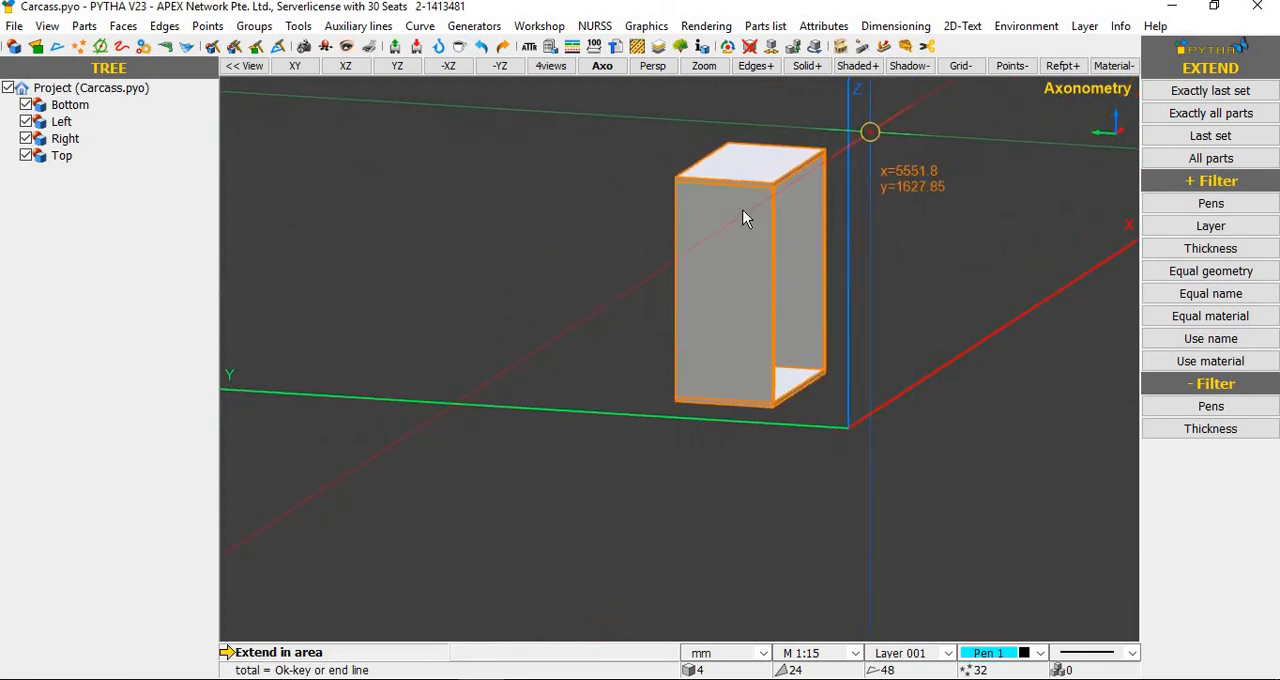
{"action": "left_click", "coordinate": [748, 214]}
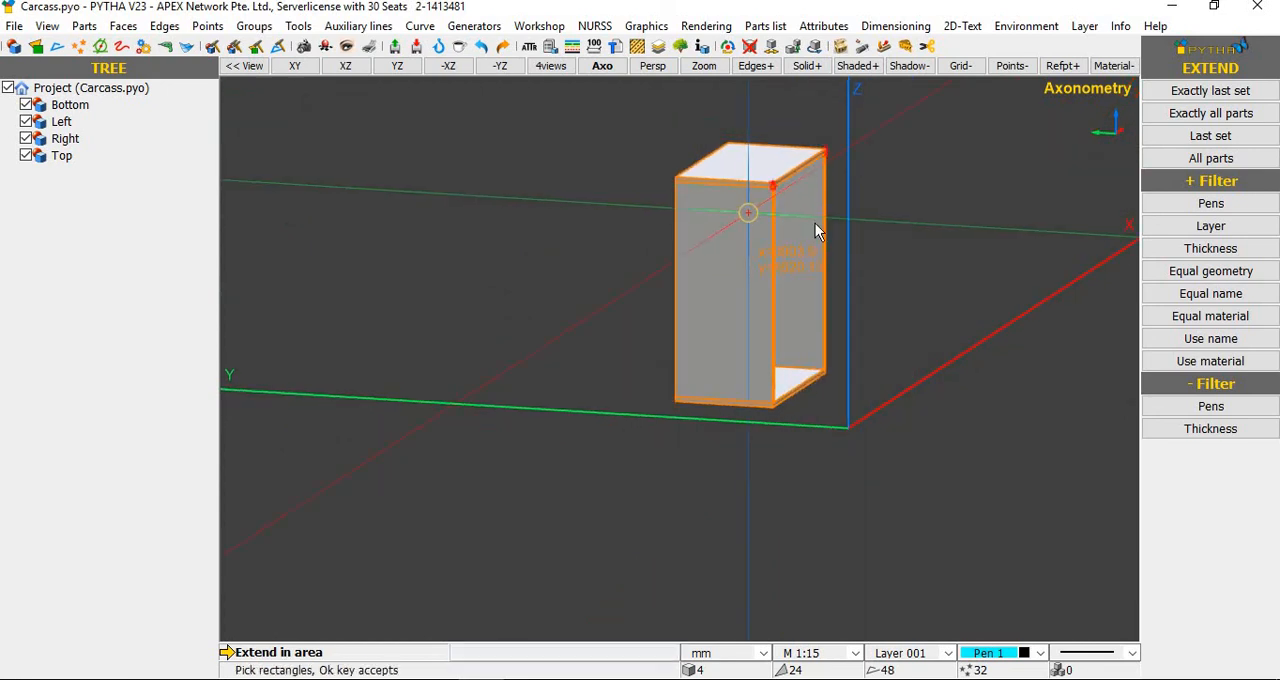
{"action": "right_click", "coordinate": [818, 150]}
Step: Extend the upper front edge backward along Y so the carcass front slopes
{"action": "scroll", "coordinate": [808, 146], "scroll_direction": "up", "scroll_amount": 2}
{"action": "left_click", "coordinate": [767, 178]}
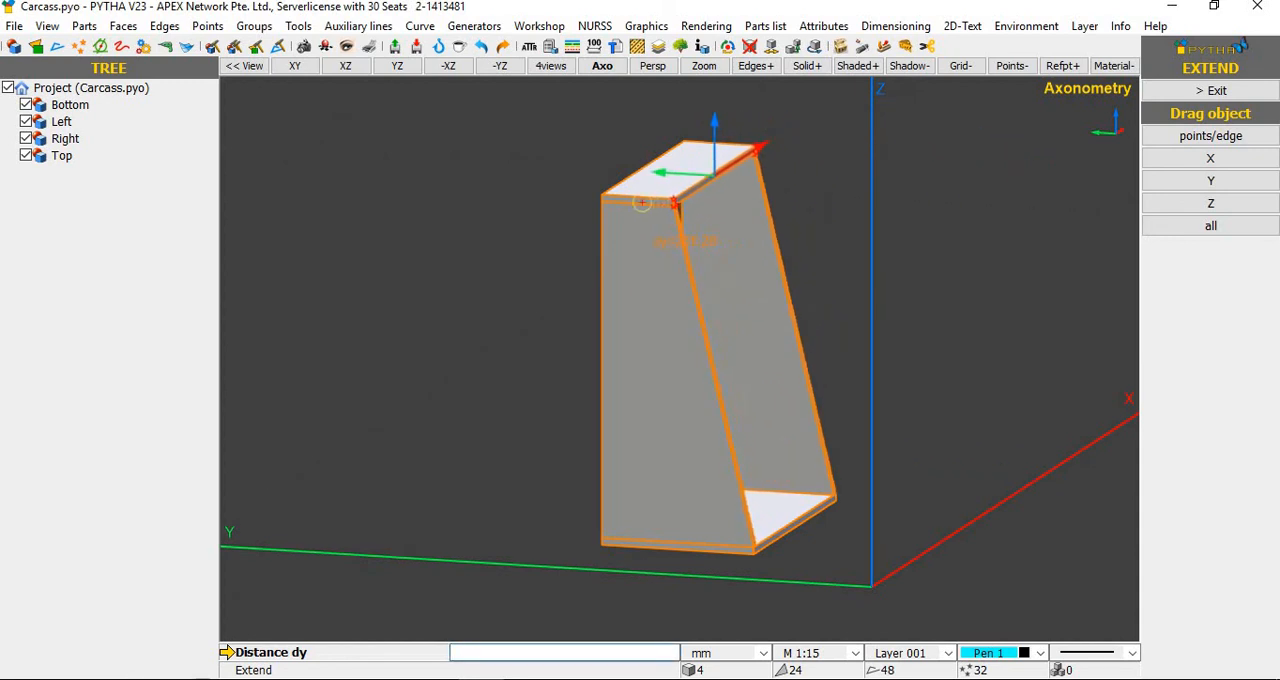
{"action": "left_click", "coordinate": [845, 300]}
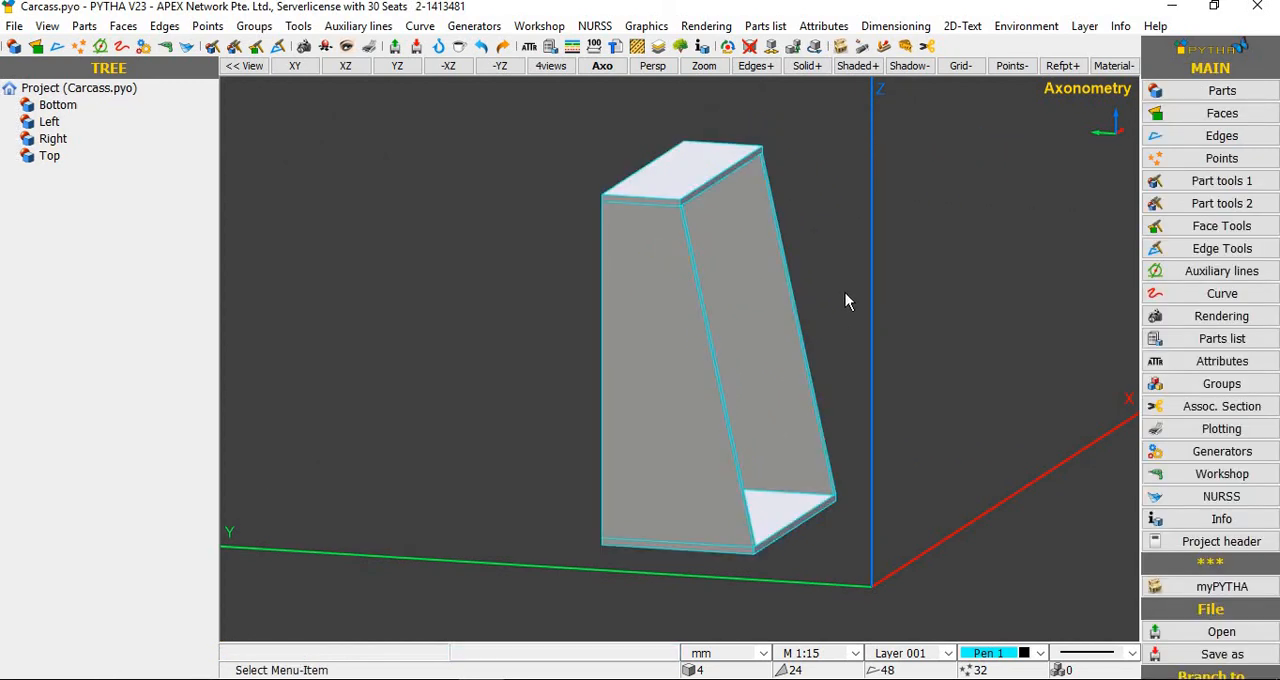
Step: Start an Extend on all four parts, enclosing only the upper front right corner in the extend area
{"action": "middle_click_drag", "start_coordinate": [858, 325], "coordinate": [778, 338]}
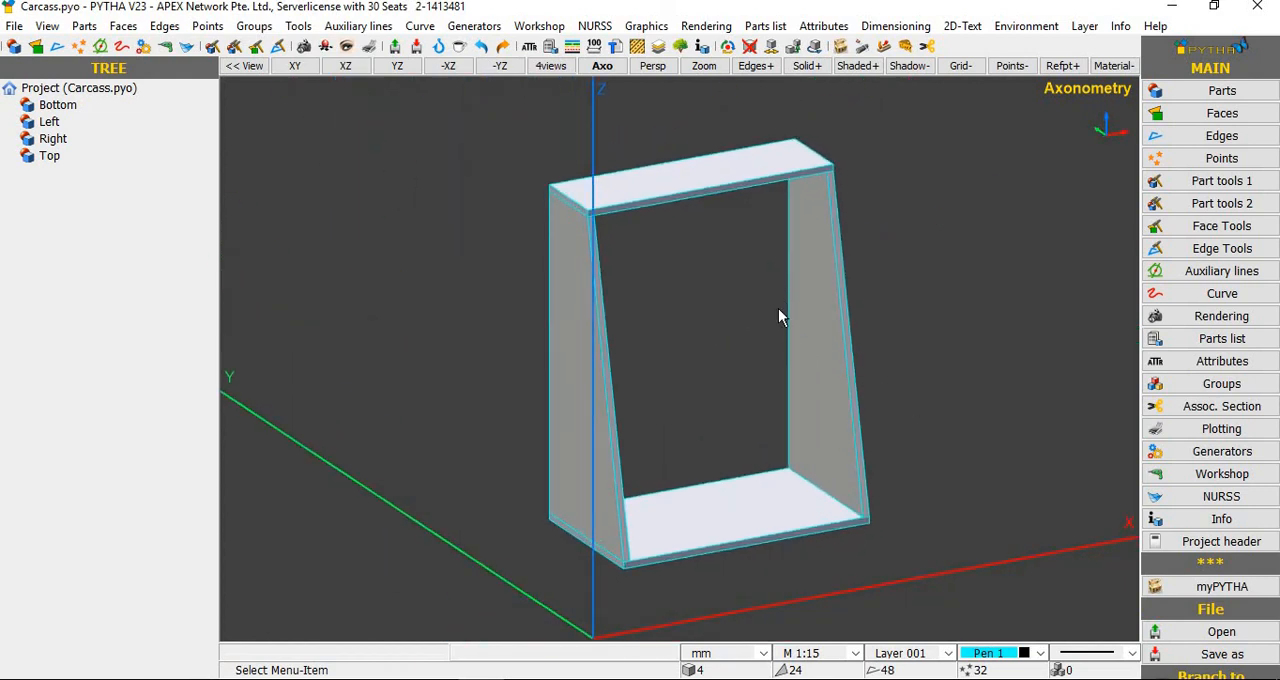
{"action": "middle_click_drag", "start_coordinate": [897, 318], "coordinate": [823, 137]}
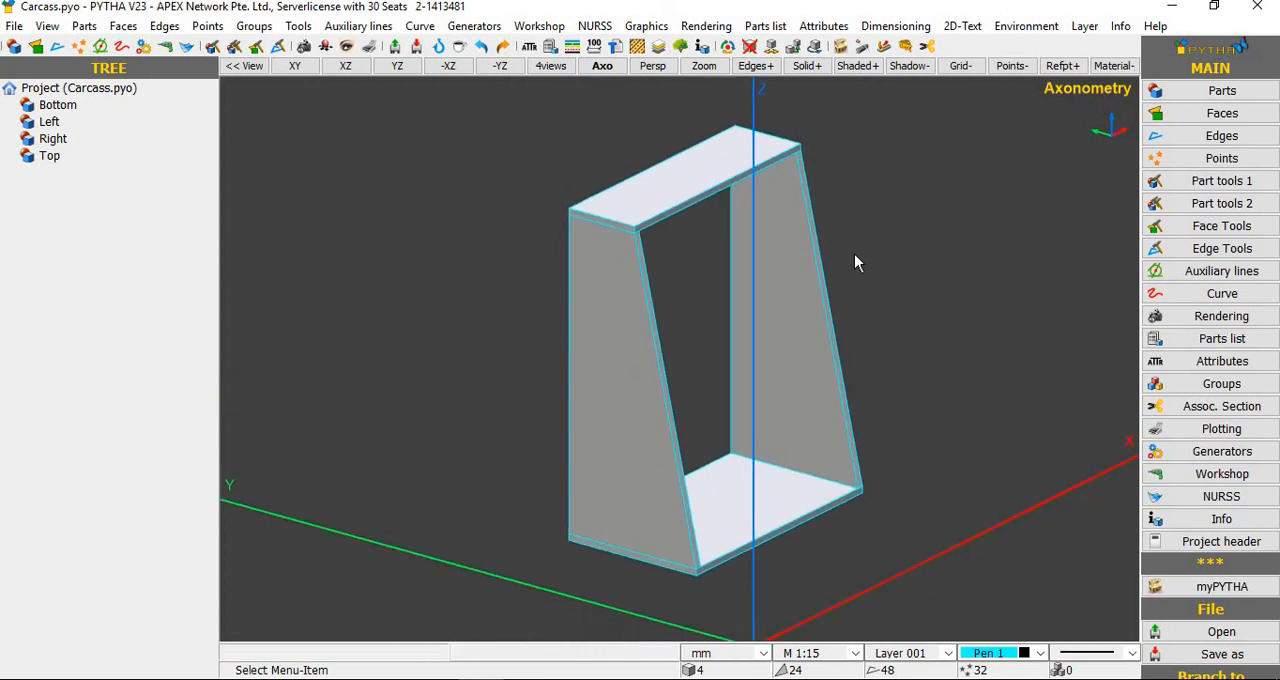
{"action": "scroll", "coordinate": [854, 254], "scroll_direction": "down", "scroll_amount": 3}
{"action": "right_click", "coordinate": [967, 234]}
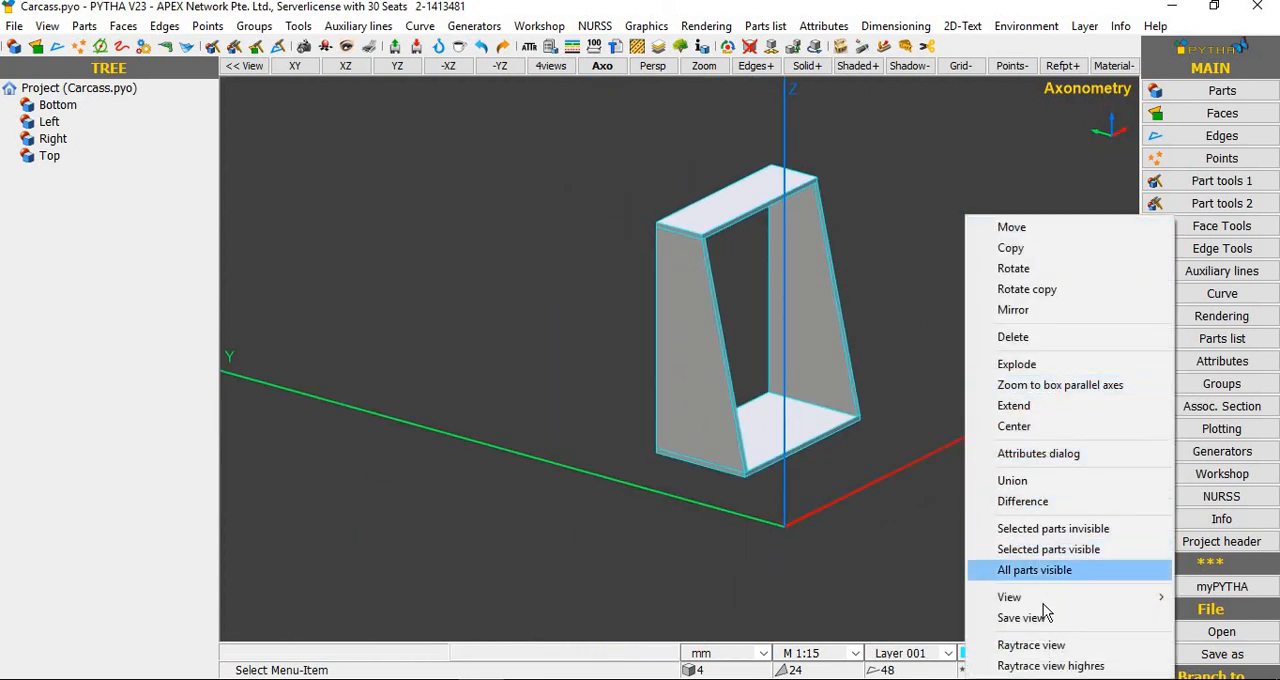
{"action": "left_click", "coordinate": [1050, 408]}
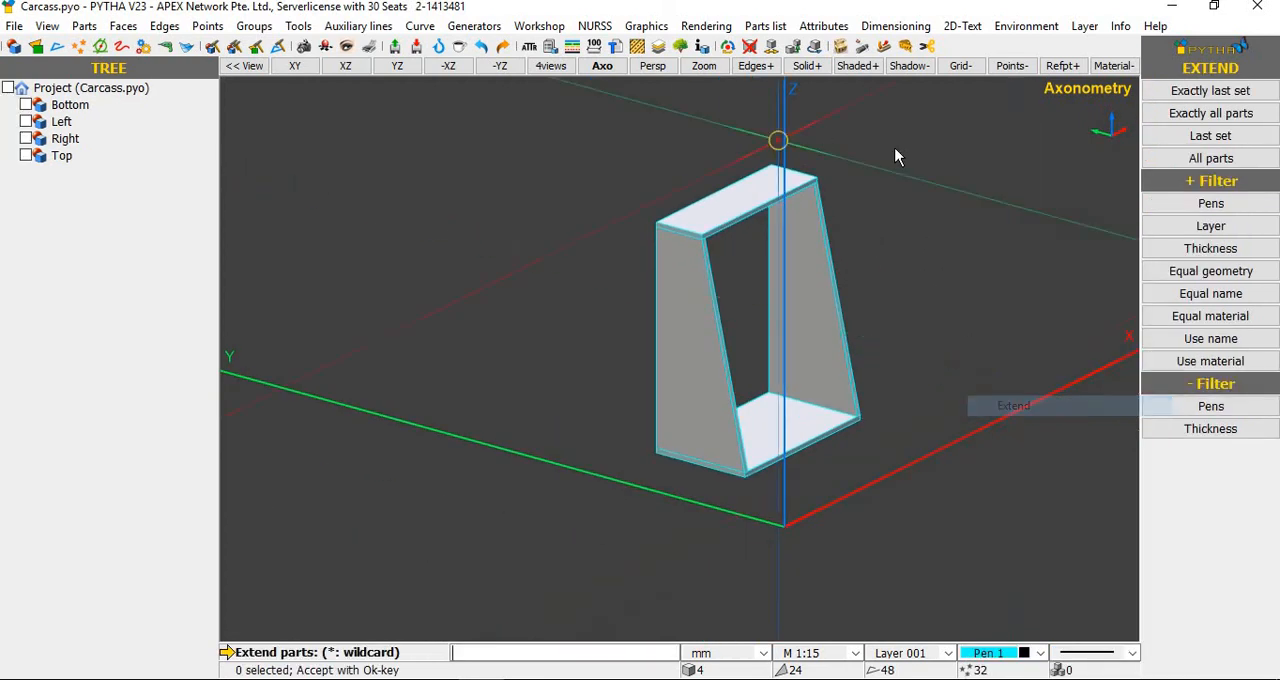
{"action": "left_click_drag", "start_coordinate": [897, 157], "coordinate": [612, 511]}
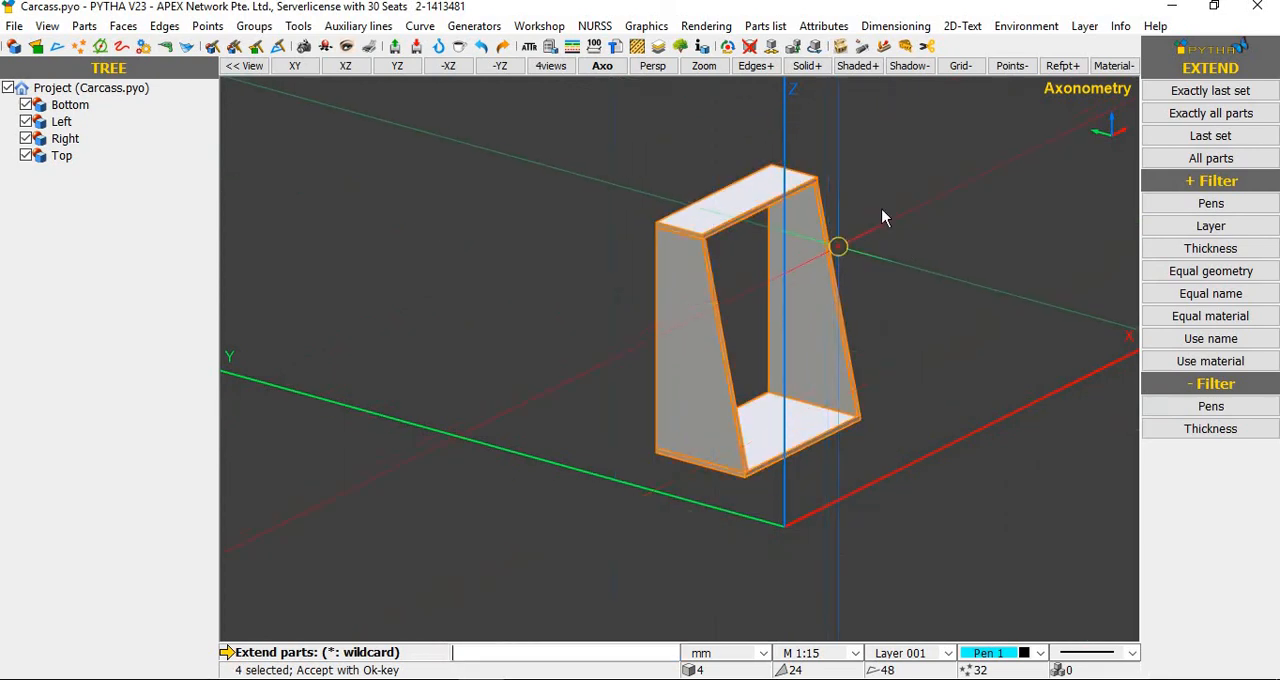
{"action": "right_click", "coordinate": [880, 205]}
{"action": "left_click_drag", "start_coordinate": [853, 162], "coordinate": [805, 198]}
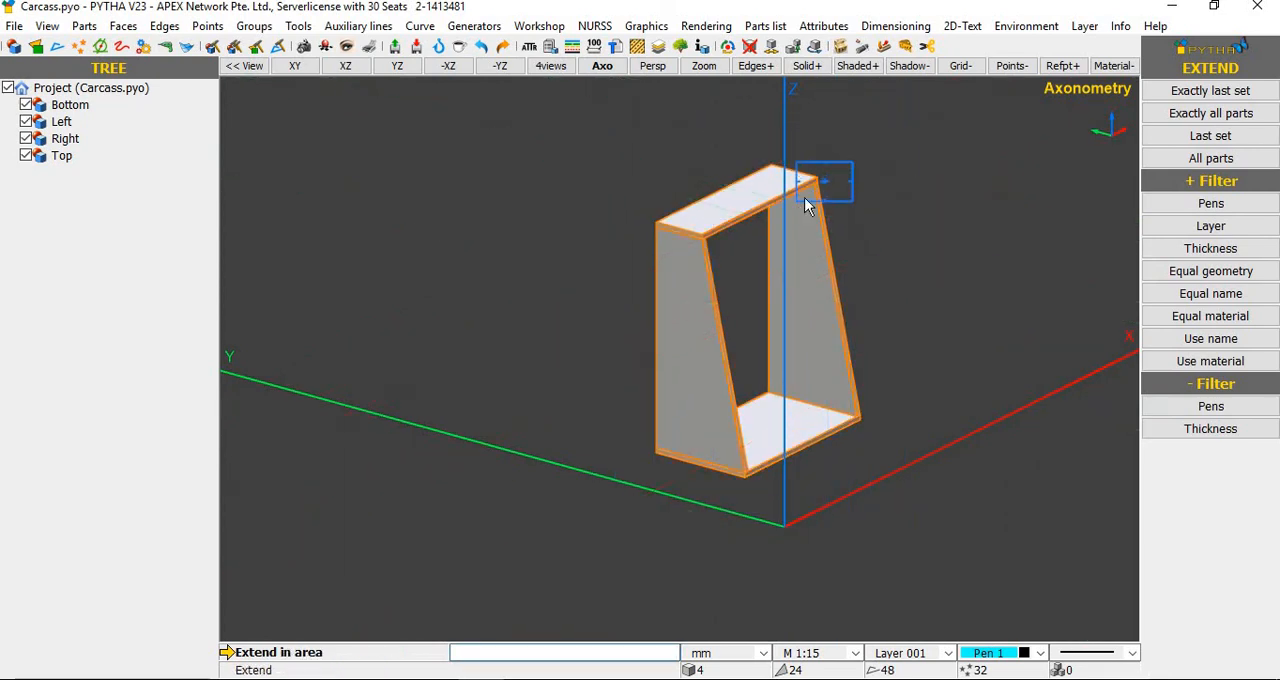
{"action": "right_click", "coordinate": [818, 181]}
Step: Try pulling the enclosed upper front right corner outward along Y, and undo that extension
{"action": "left_click", "coordinate": [779, 168]}
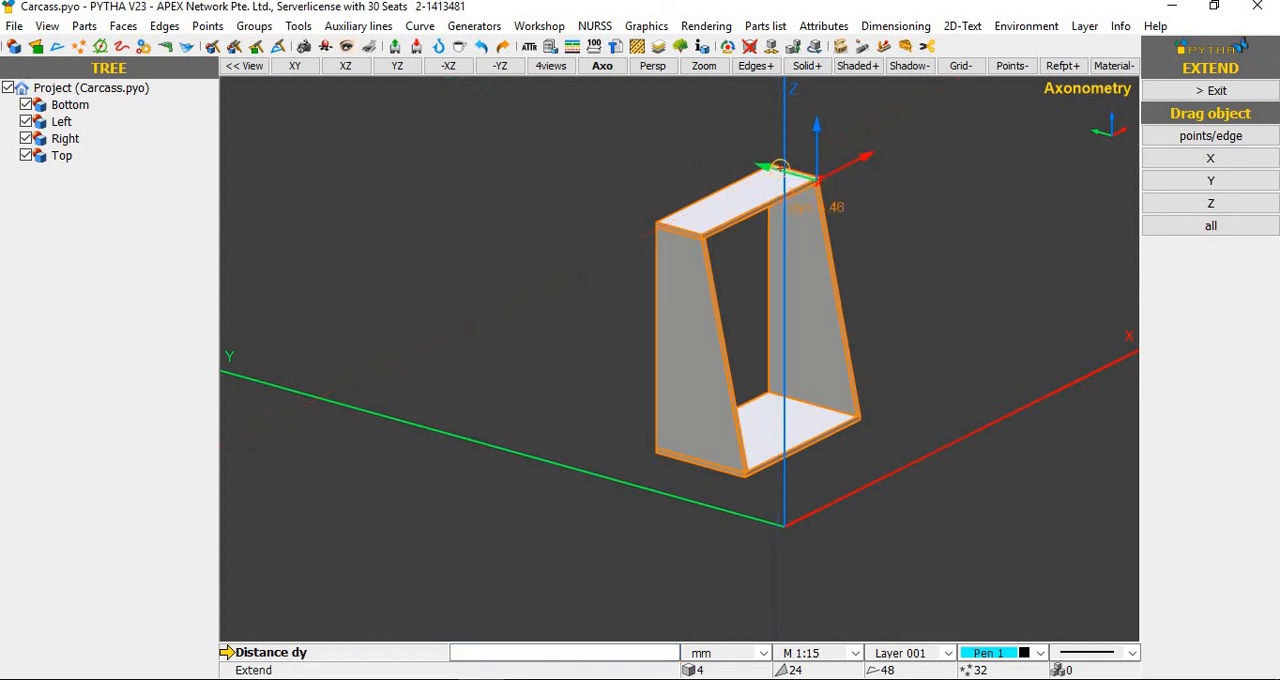
{"action": "left_click", "coordinate": [957, 364]}
{"action": "middle_click_drag", "start_coordinate": [790, 370], "coordinate": [538, 397]}
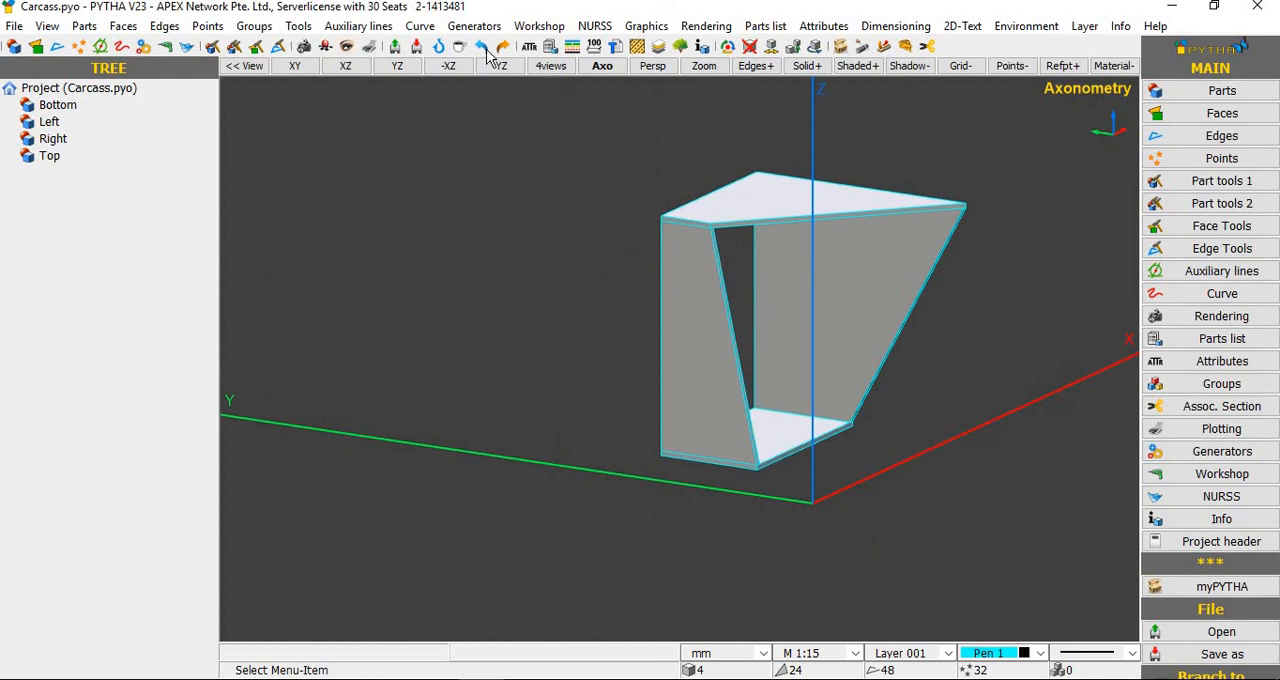
{"action": "key", "text": "ctrl+z"}
Step: Start an Extend on all four parts, enclosing only the carcass's upper rear edge in the extend area
{"action": "middle_click_drag", "start_coordinate": [892, 274], "coordinate": [911, 323]}
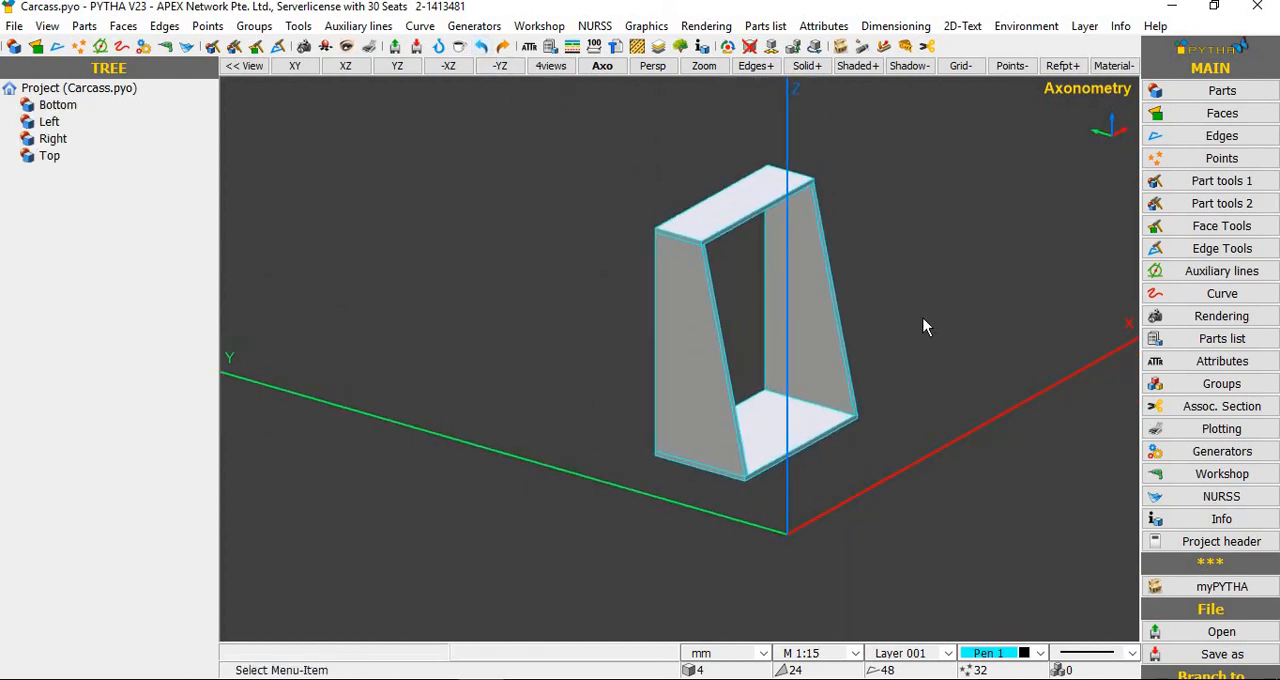
{"action": "middle_click_drag", "start_coordinate": [666, 337], "coordinate": [923, 237]}
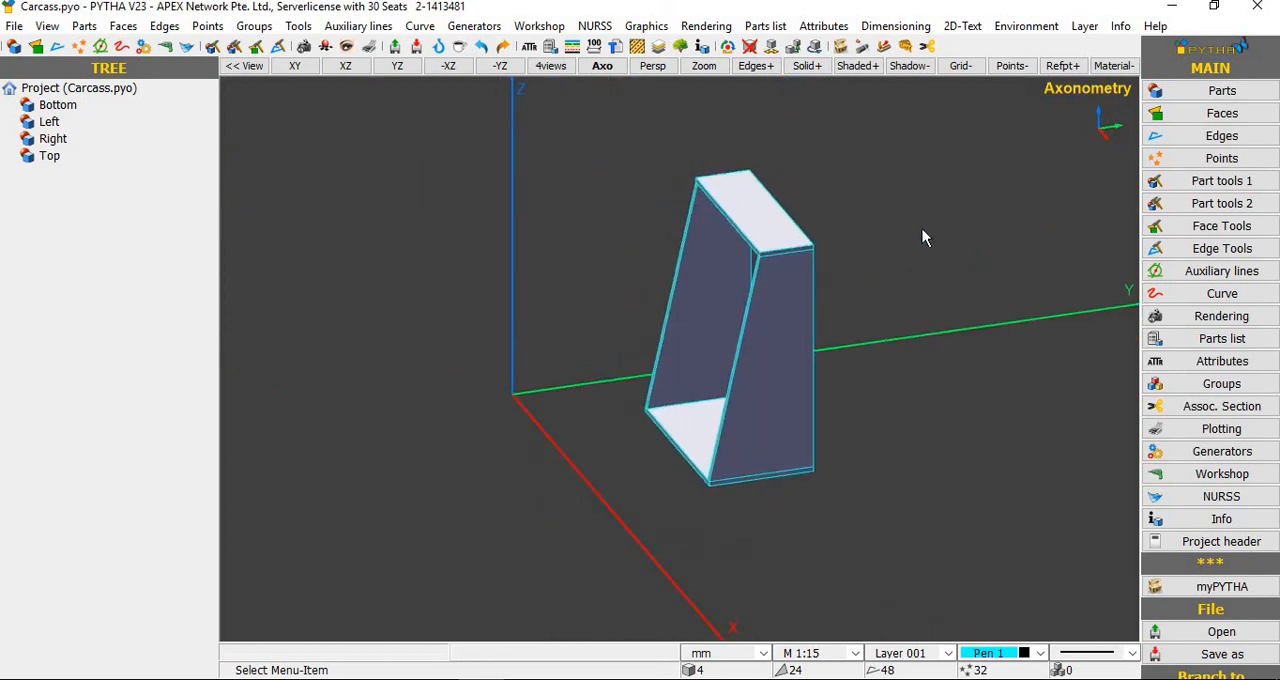
{"action": "middle_click_drag", "start_coordinate": [882, 278], "coordinate": [911, 246]}
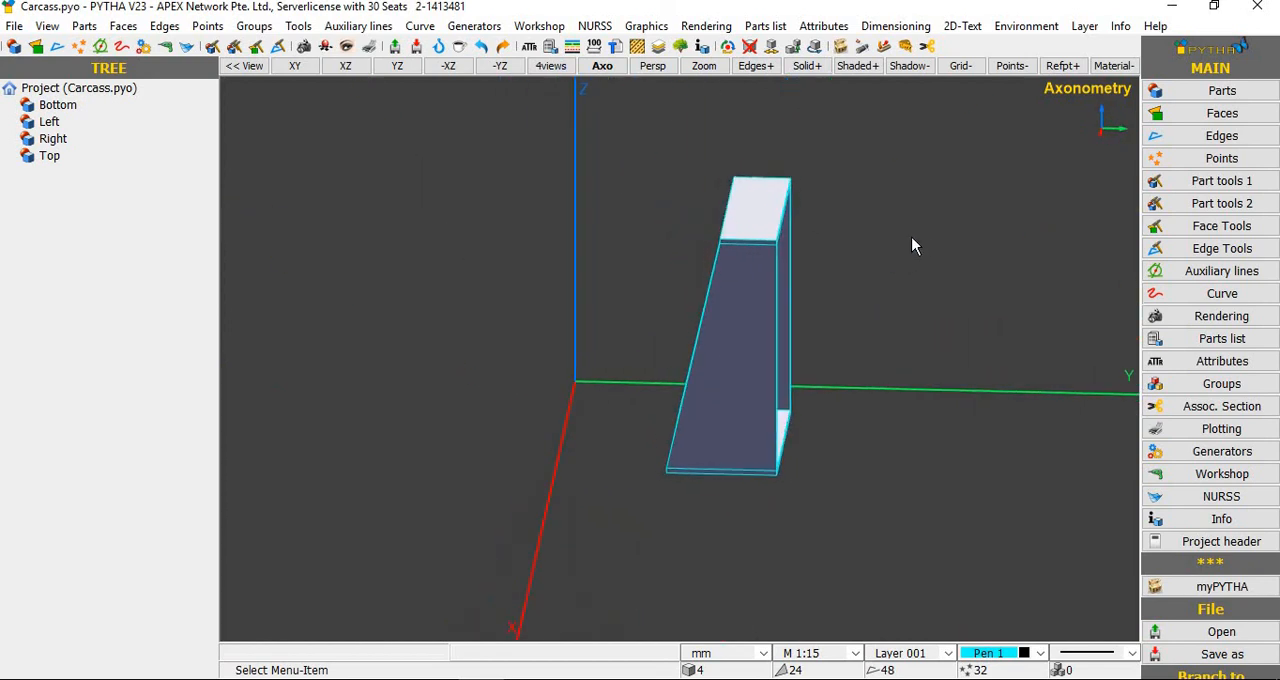
{"action": "right_click", "coordinate": [911, 246]}
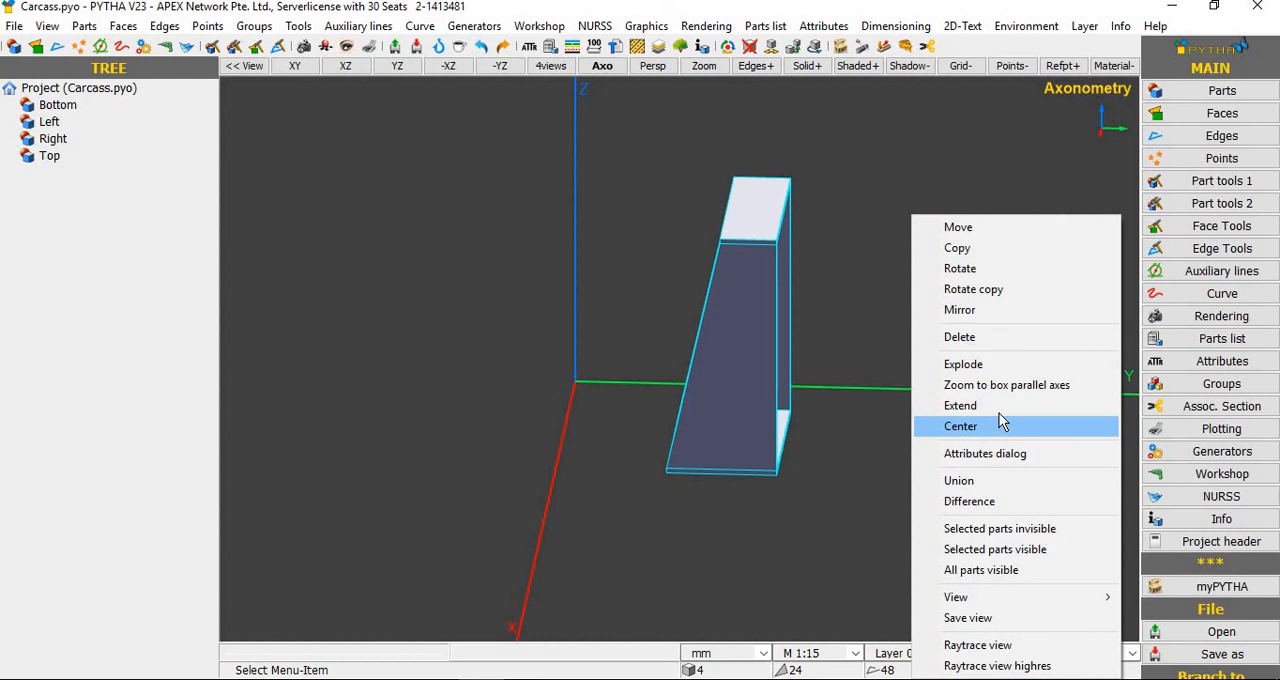
{"action": "left_click", "coordinate": [1000, 405]}
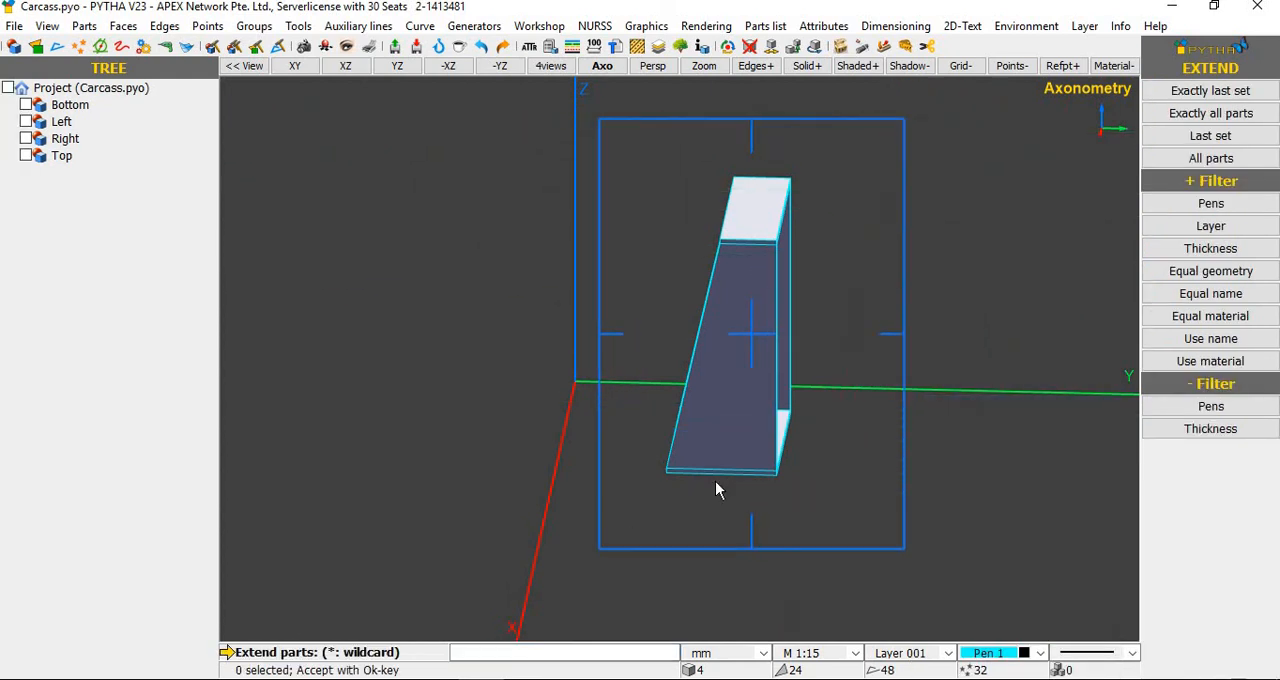
{"action": "left_click", "coordinate": [849, 187]}
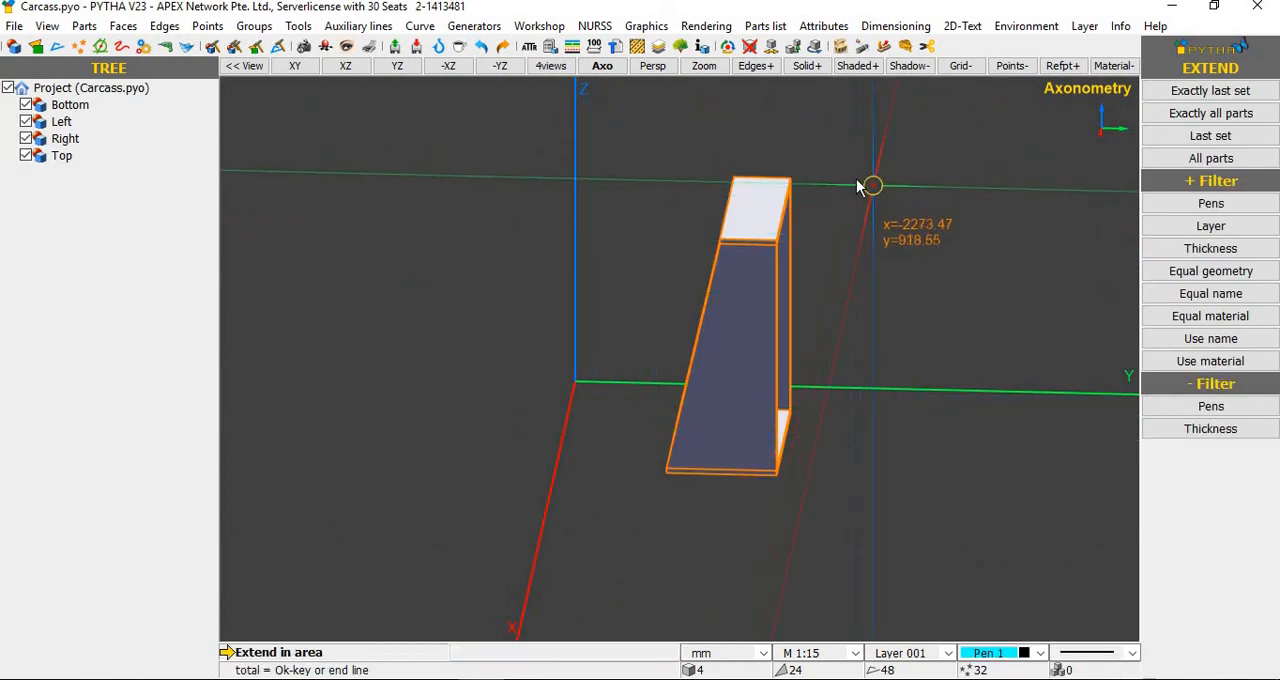
{"action": "middle_click_drag", "start_coordinate": [856, 184], "coordinate": [773, 241]}
{"action": "left_click", "coordinate": [846, 162]}
{"action": "left_click", "coordinate": [763, 255]}
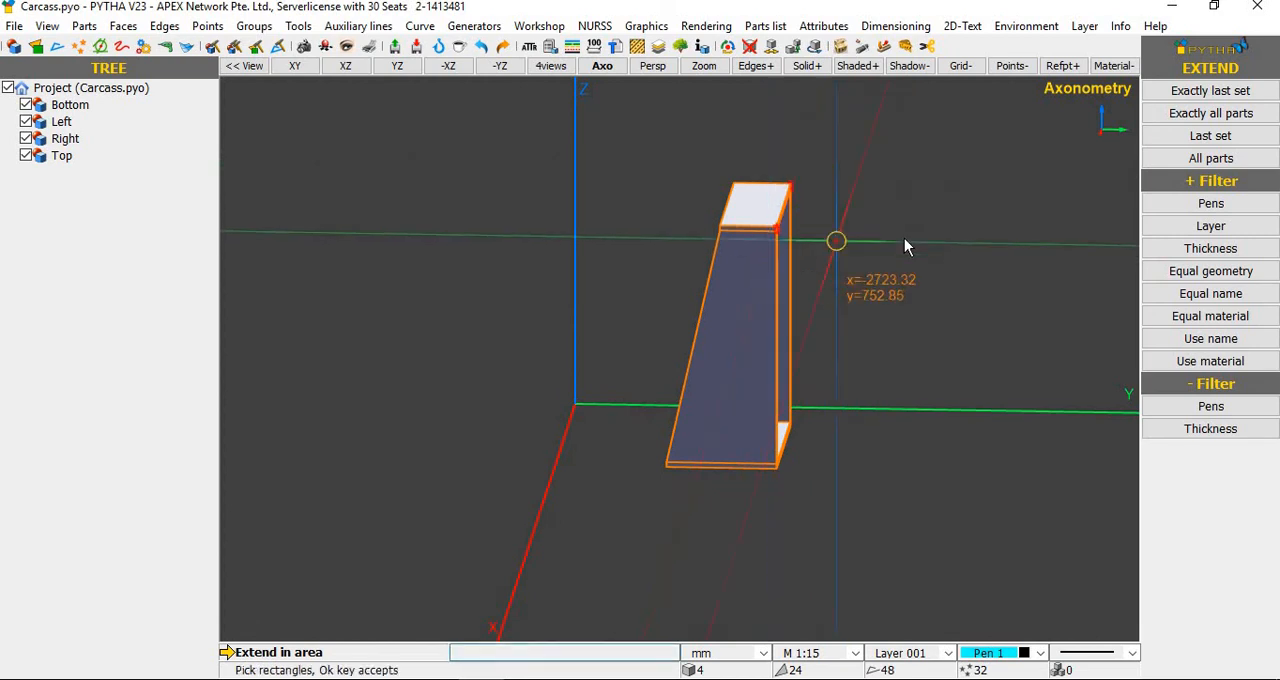
{"action": "right_click", "coordinate": [904, 238]}
Step: Extend the upper rear edge backward along Y until the top panel is about 667 mm deep
{"action": "left_click", "coordinate": [810, 208]}
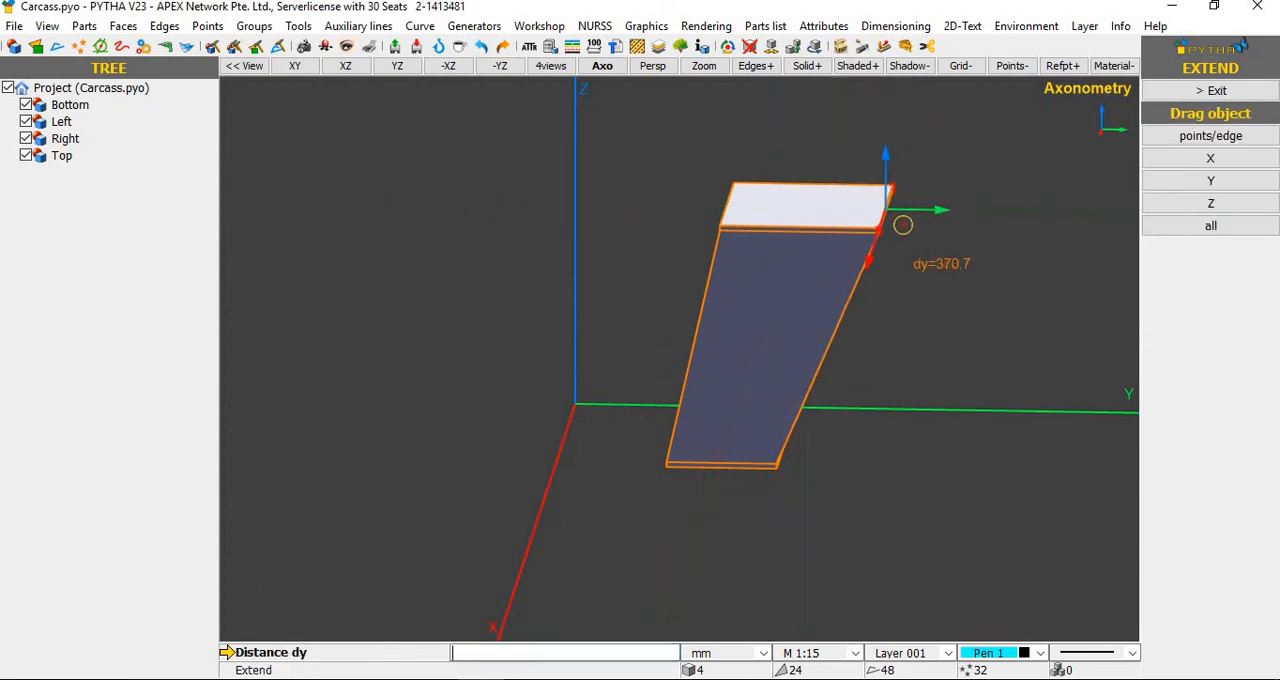
{"action": "right_click", "coordinate": [956, 367]}
{"action": "mouse_move", "coordinate": [956, 367]}
{"action": "middle_mouse_down"}
{"action": "mouse_move", "coordinate": [890, 371]}
{"action": "mouse_move", "coordinate": [1009, 429]}
{"action": "mouse_move", "coordinate": [1035, 424]}
{"action": "mouse_move", "coordinate": [883, 462]}
{"action": "mouse_move", "coordinate": [910, 487]}
{"action": "mouse_move", "coordinate": [837, 474]}
{"action": "mouse_move", "coordinate": [863, 517]}
{"action": "mouse_move", "coordinate": [750, 478]}
{"action": "mouse_move", "coordinate": [812, 505]}
{"action": "mouse_move", "coordinate": [1044, 487]}
{"action": "mouse_move", "coordinate": [838, 485]}
{"action": "mouse_move", "coordinate": [591, 446]}
{"action": "mouse_move", "coordinate": [643, 503]}
{"action": "mouse_move", "coordinate": [894, 480]}
{"action": "mouse_move", "coordinate": [975, 424]}
{"action": "mouse_move", "coordinate": [956, 366]}
{"action": "middle_mouse_up"}
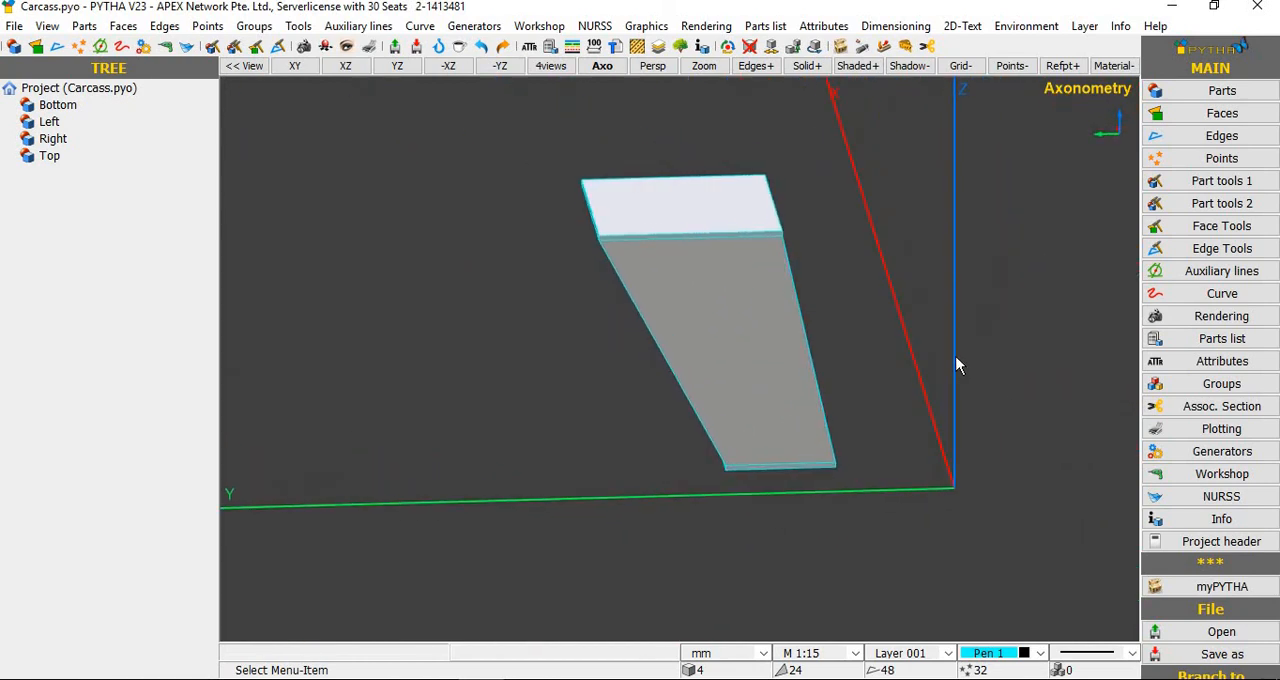
Step: Check the dimensions of the reshaped top panel in its part information and close it
{"action": "middle_click_drag", "start_coordinate": [821, 361], "coordinate": [911, 312]}
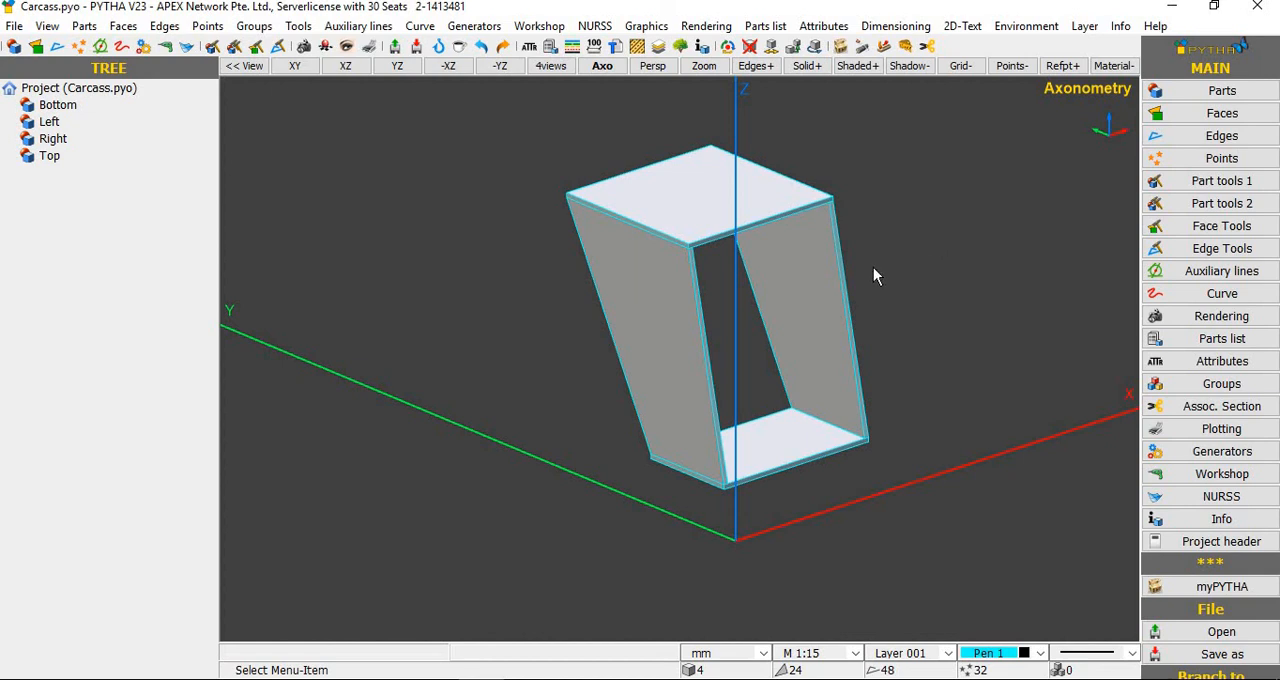
{"action": "double_click", "coordinate": [697, 198]}
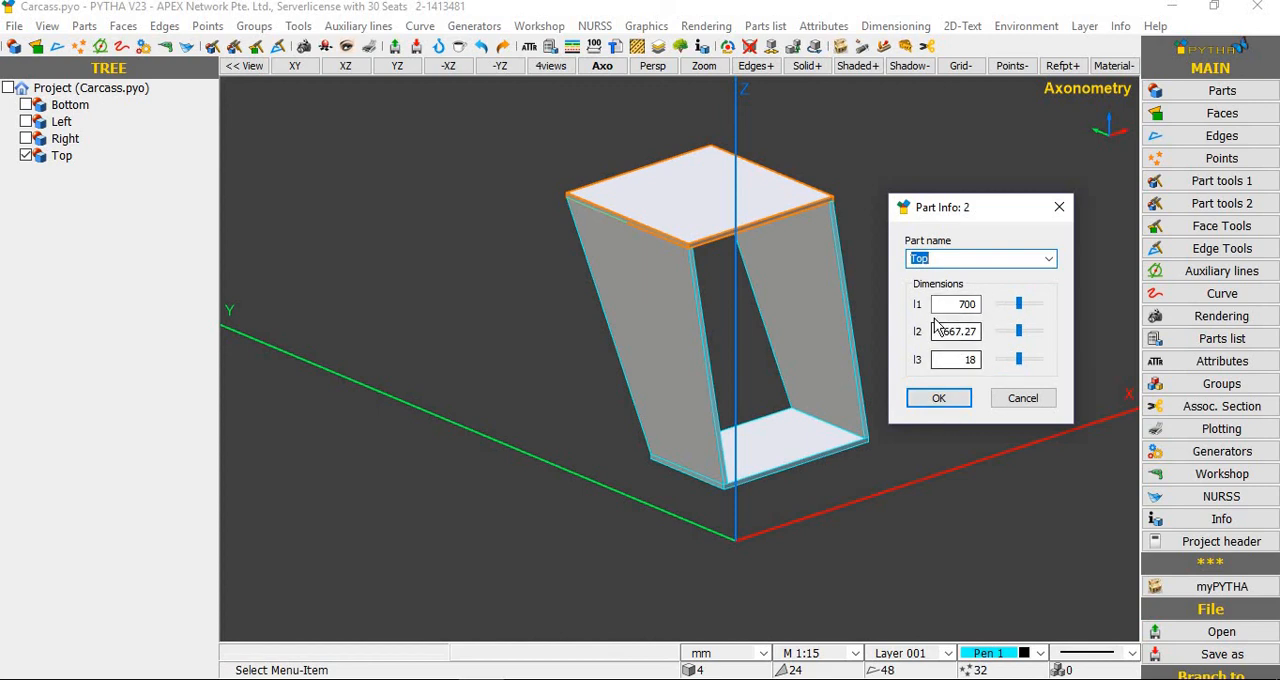
{"action": "left_click", "coordinate": [940, 399]}
{"action": "middle_click_drag", "start_coordinate": [877, 329], "coordinate": [910, 440]}
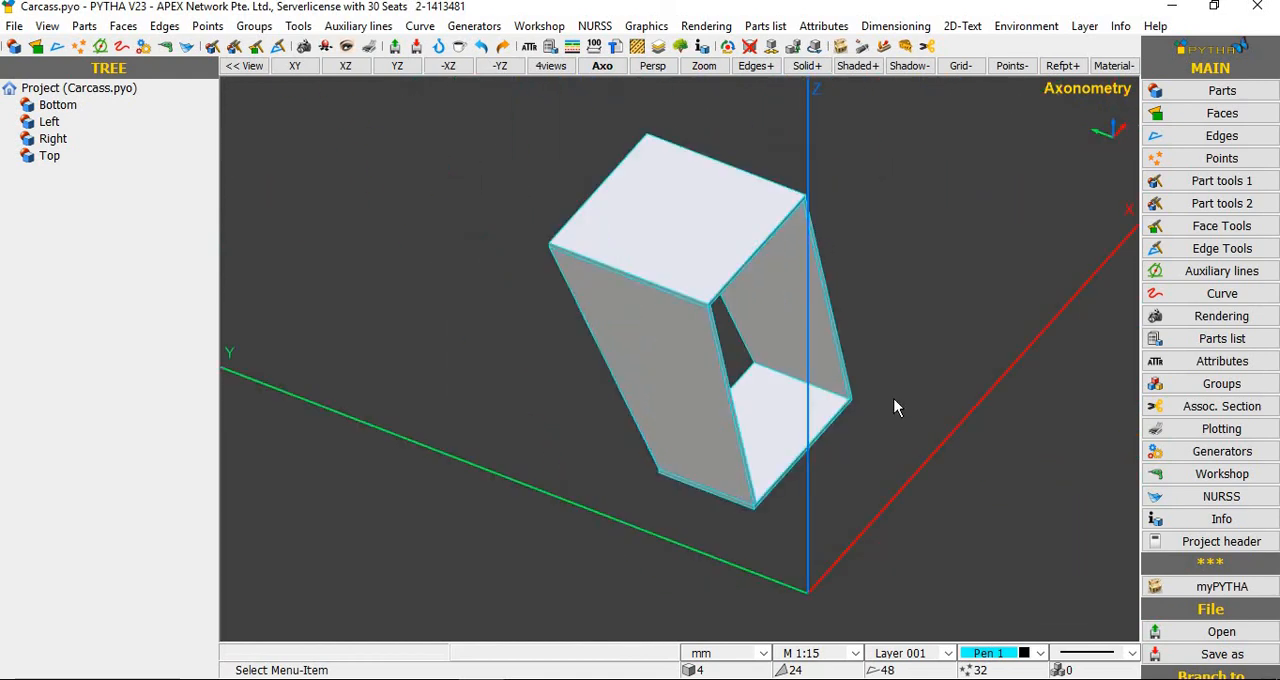